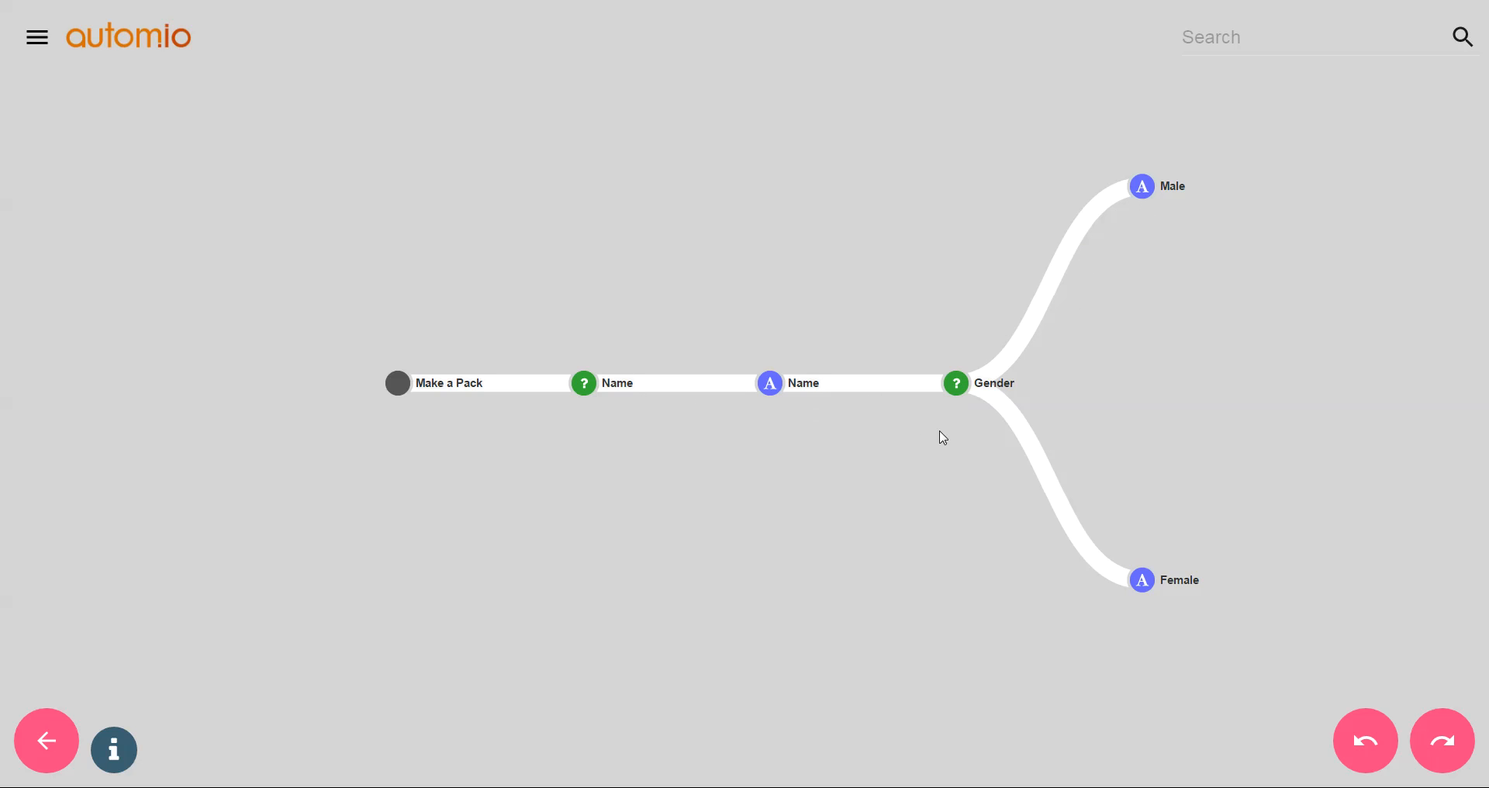
# - Examine the settings of the Name answer, including its user input option, and leave them unedited
pyautogui.moveTo(895, 575); pyautogui.dragTo(800, 527)
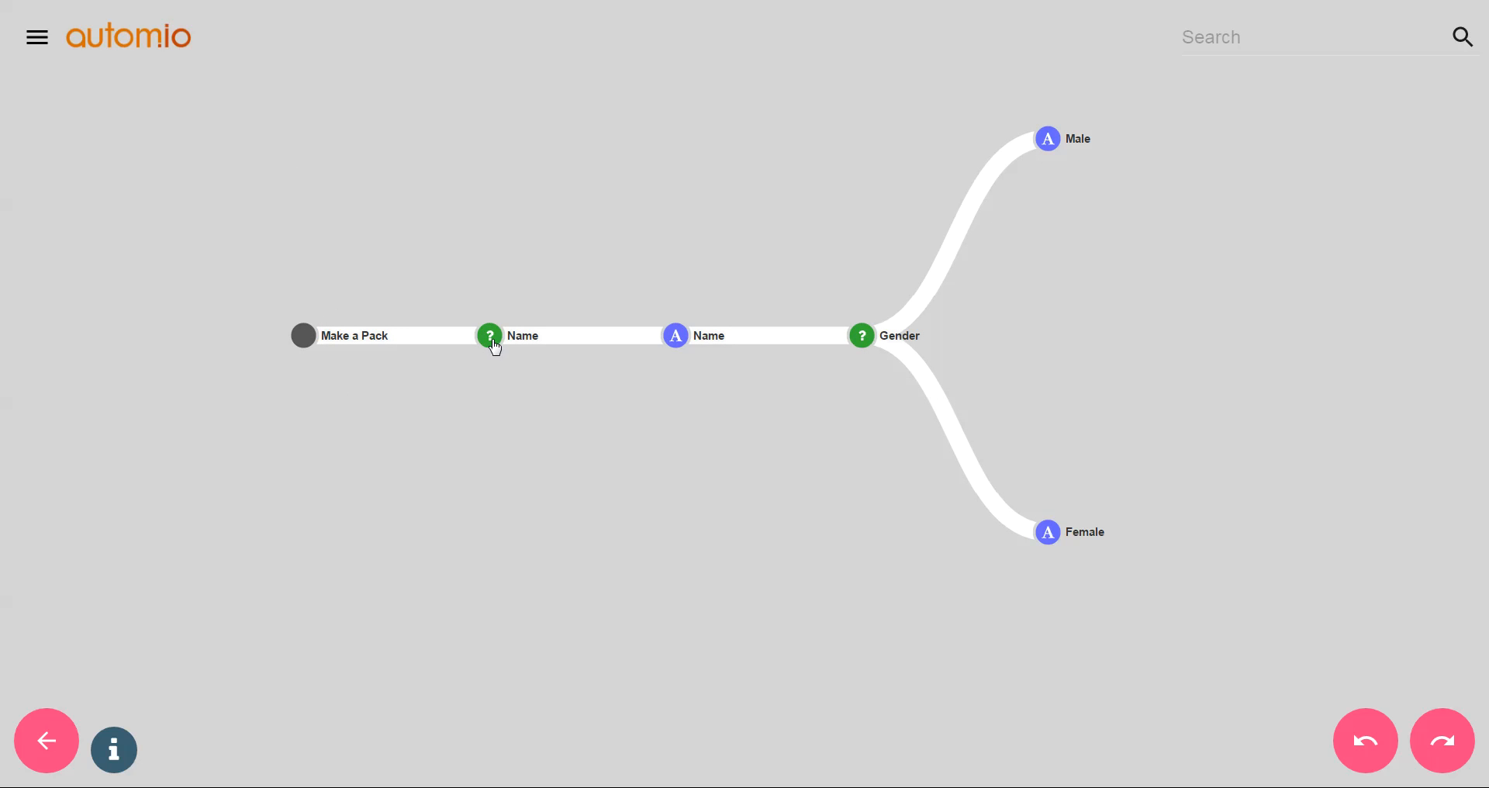
pyautogui.click(679, 340)
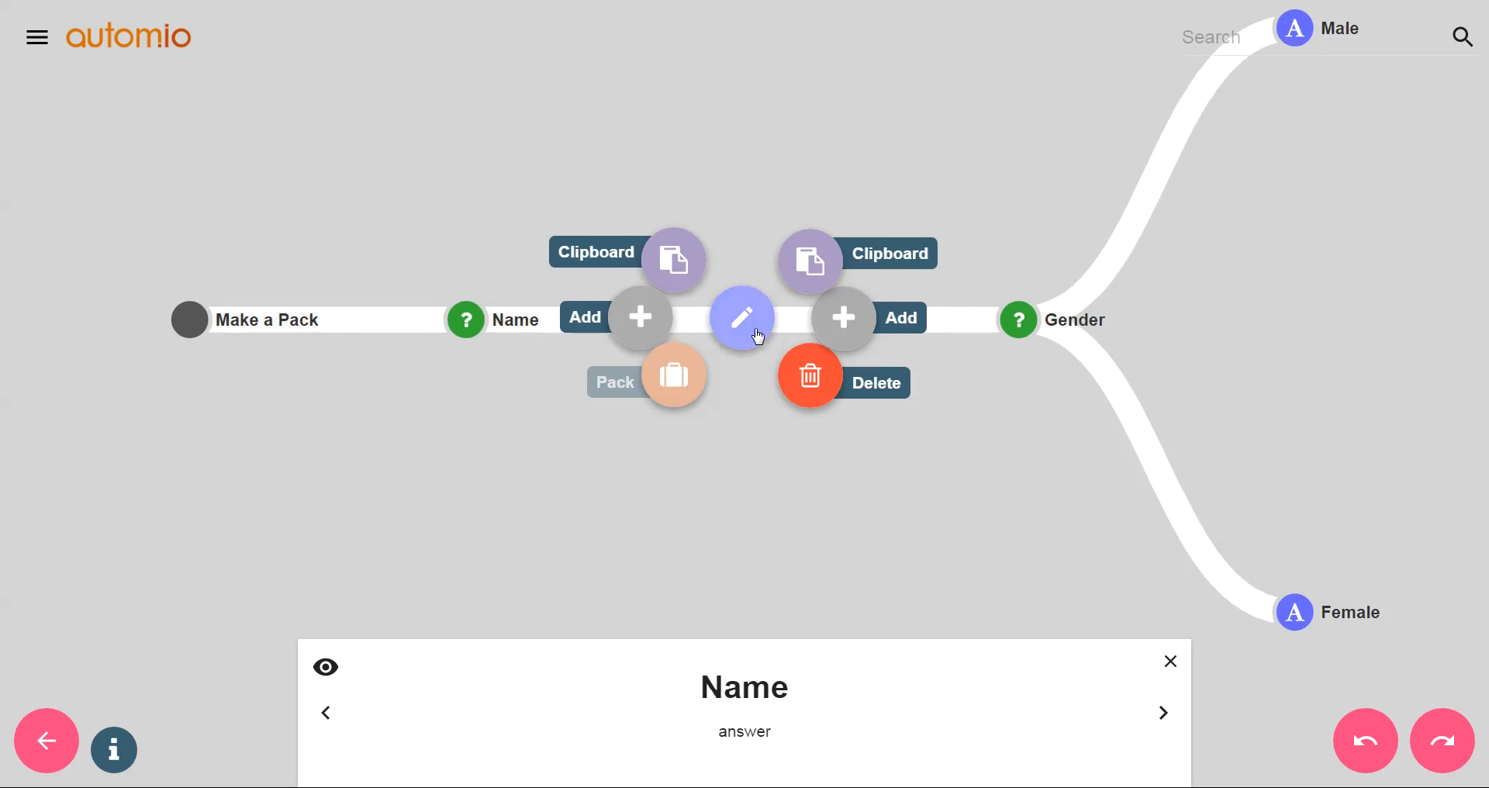
pyautogui.click(752, 343)
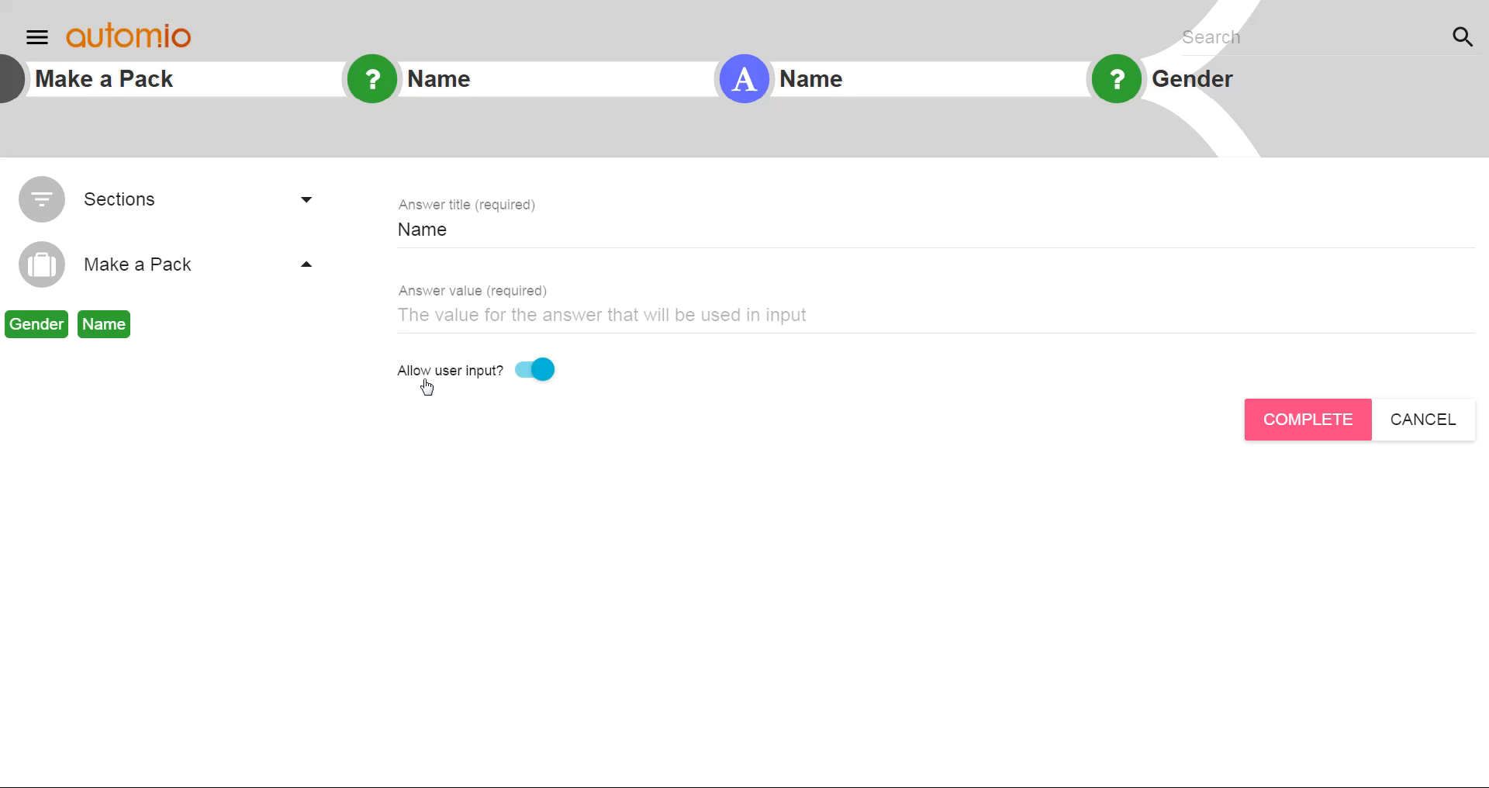
pyautogui.click(1406, 425)
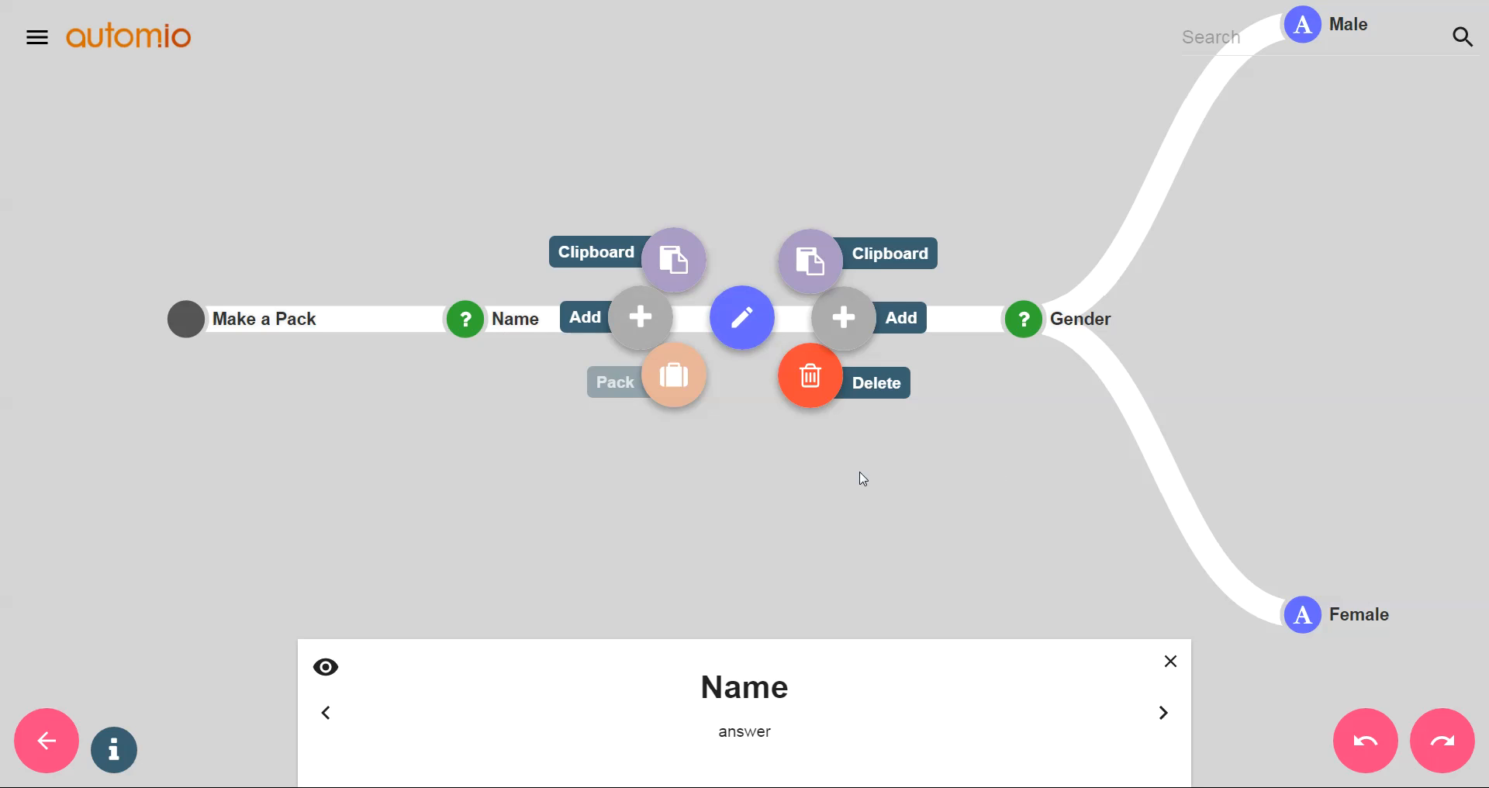
pyautogui.click(893, 466)
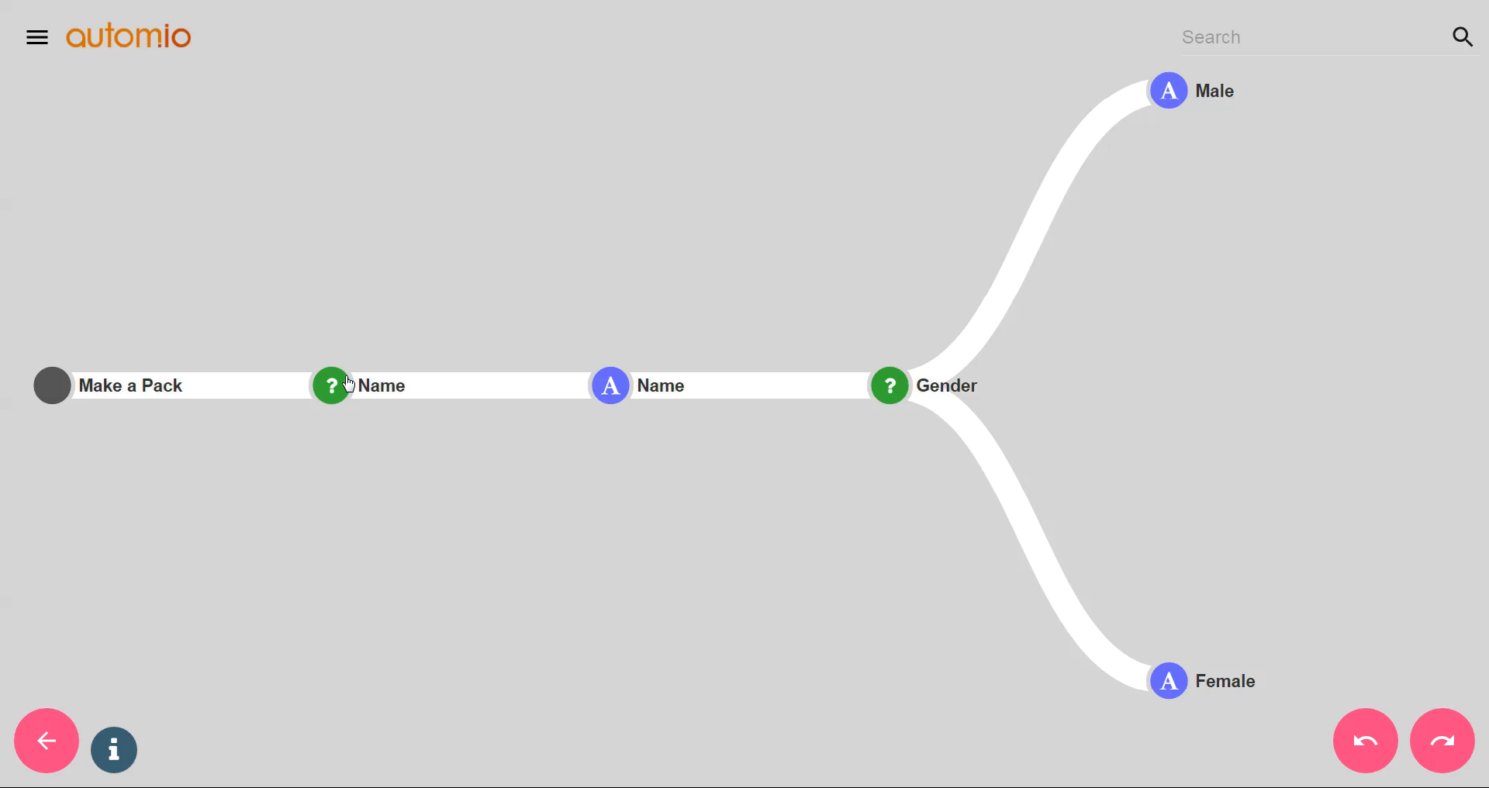
# - Add another answer after the Gender question
pyautogui.click(894, 391)
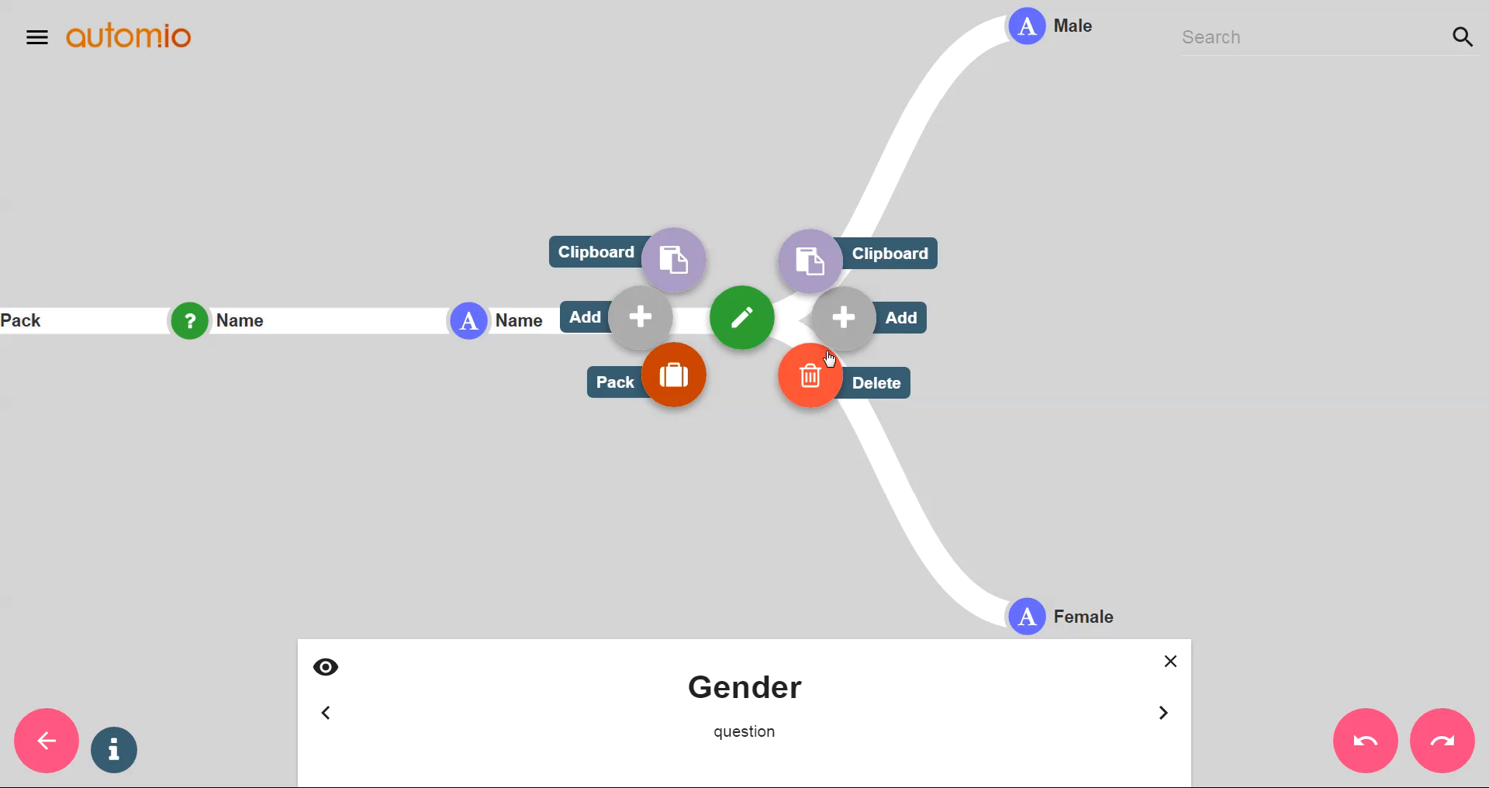
pyautogui.click(874, 340)
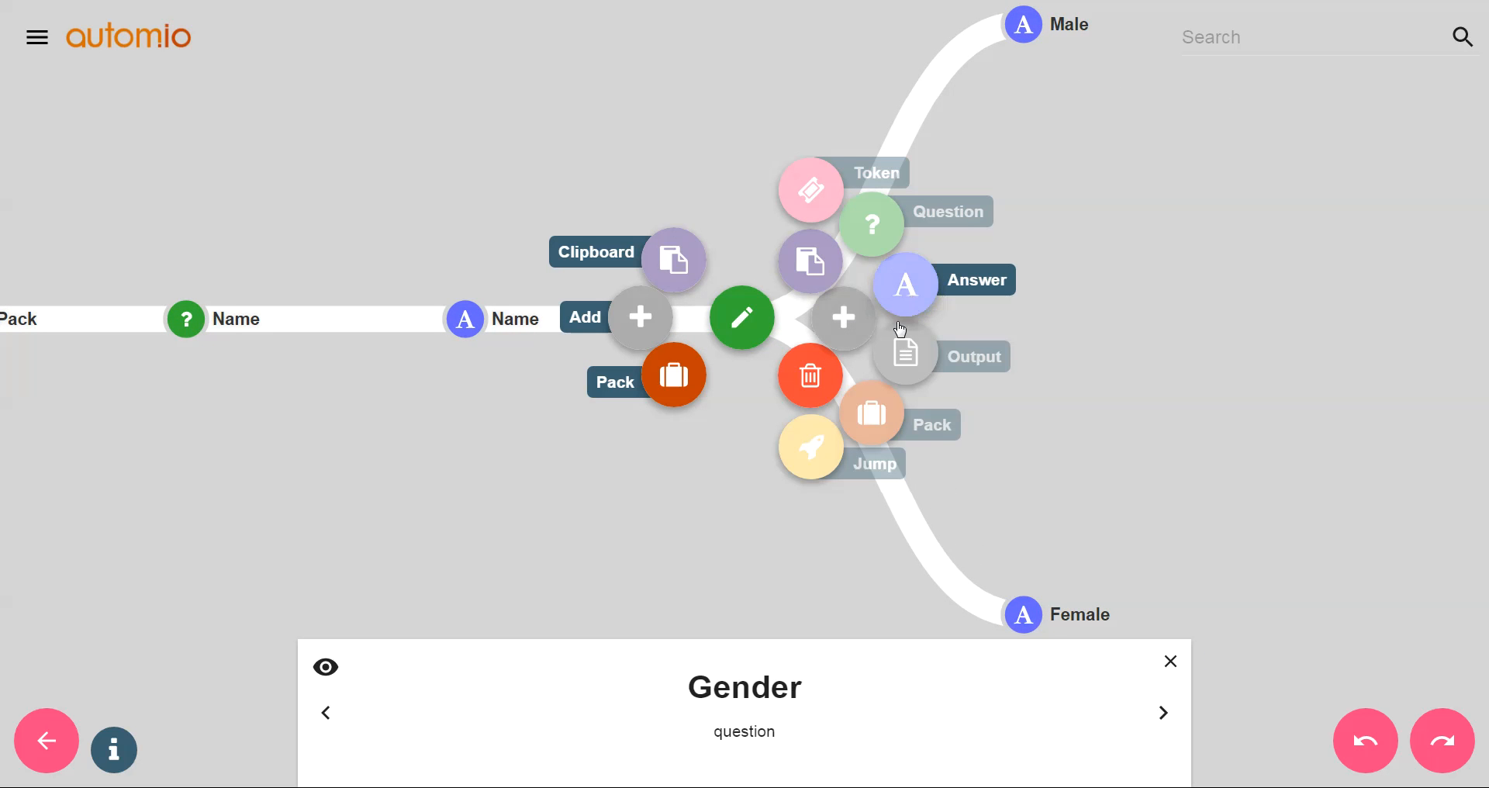
pyautogui.click(902, 312)
# - Give the new Gender answer the title "Other" and the value "other", and save it
pyautogui.click(736, 301)
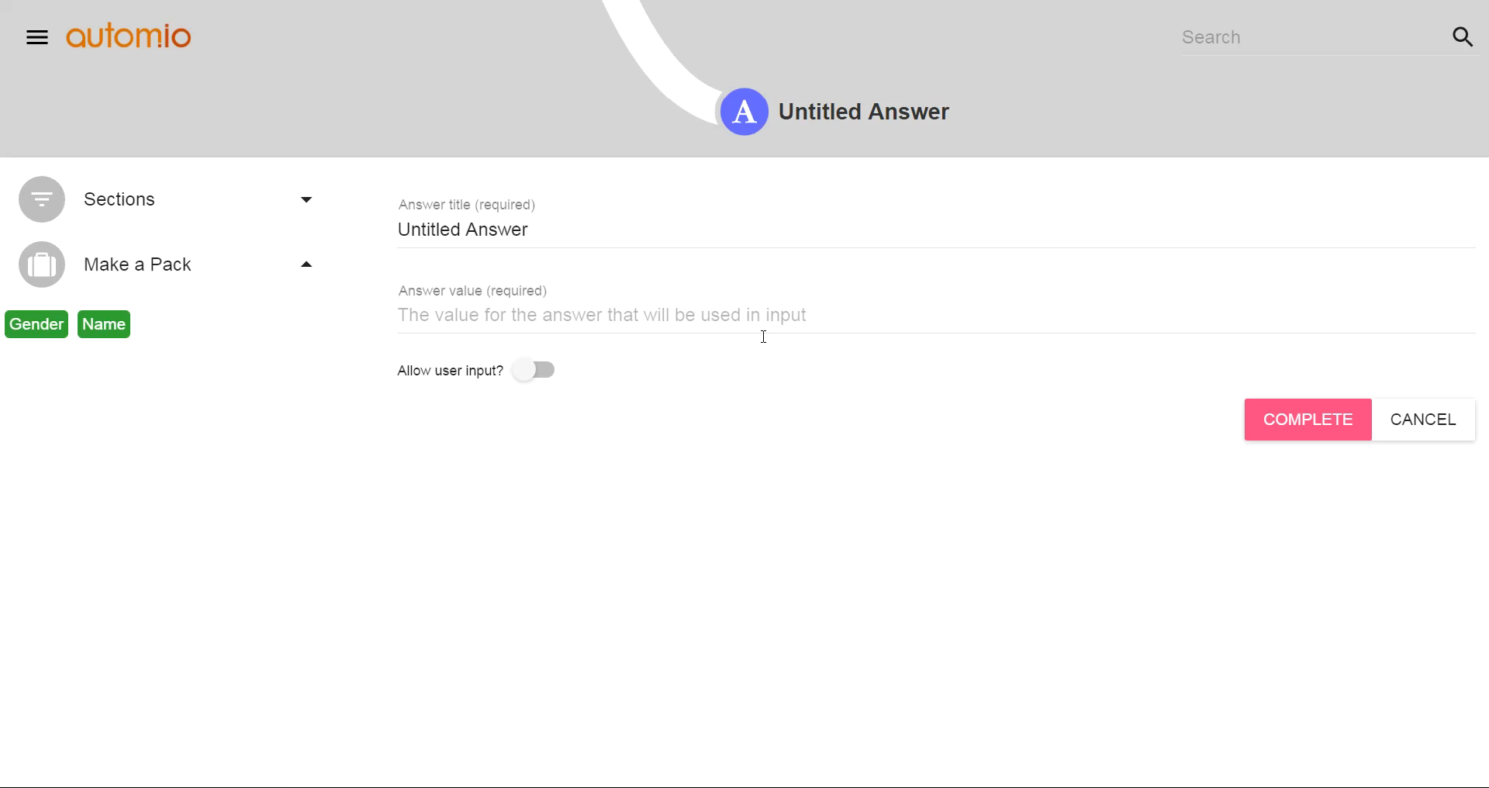
pyautogui.click(425, 204)
pyautogui.hotkey('ctrl', 'a')
pyautogui.write('Other')
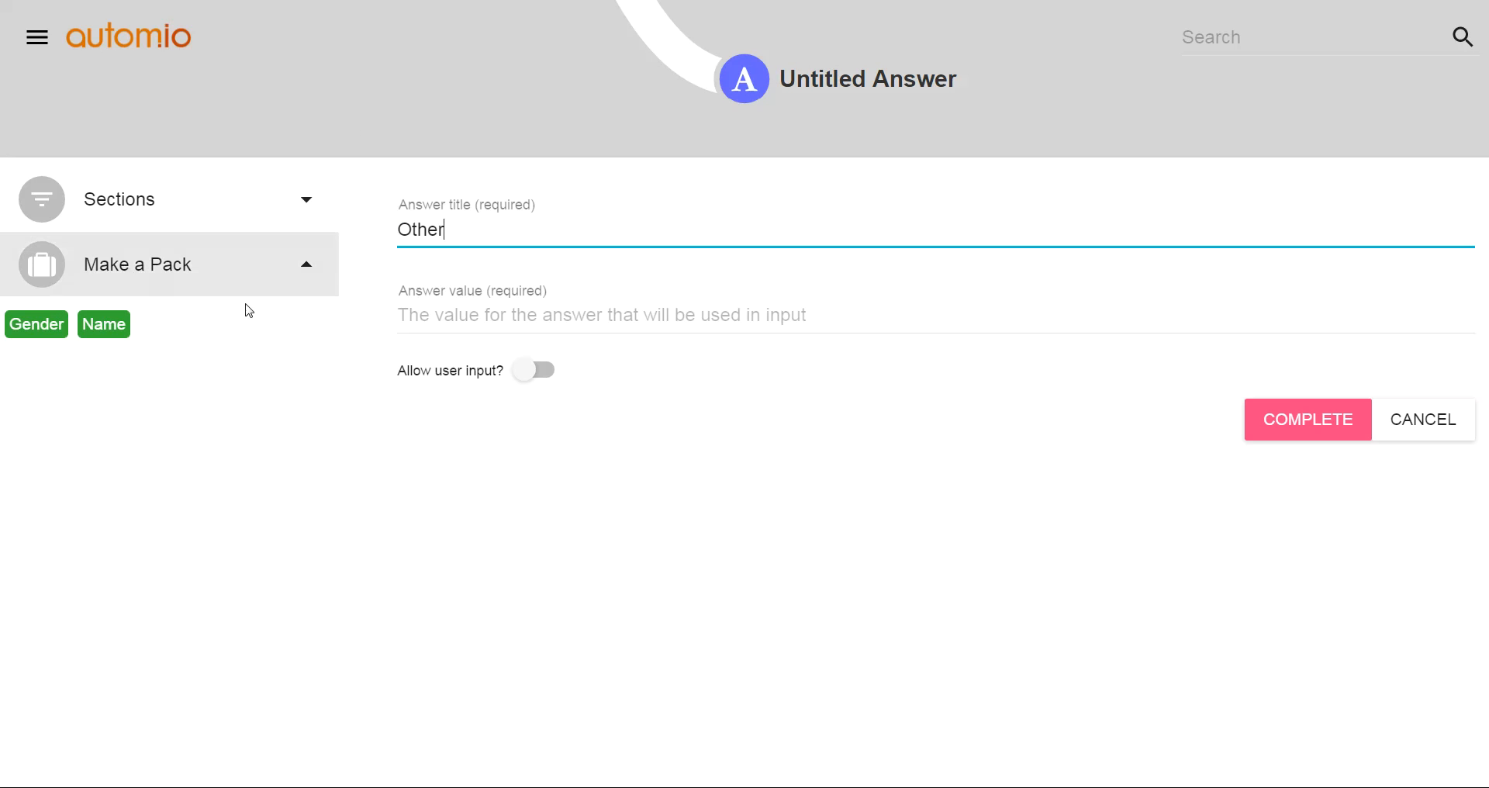
pyautogui.click(451, 307)
pyautogui.write('other')
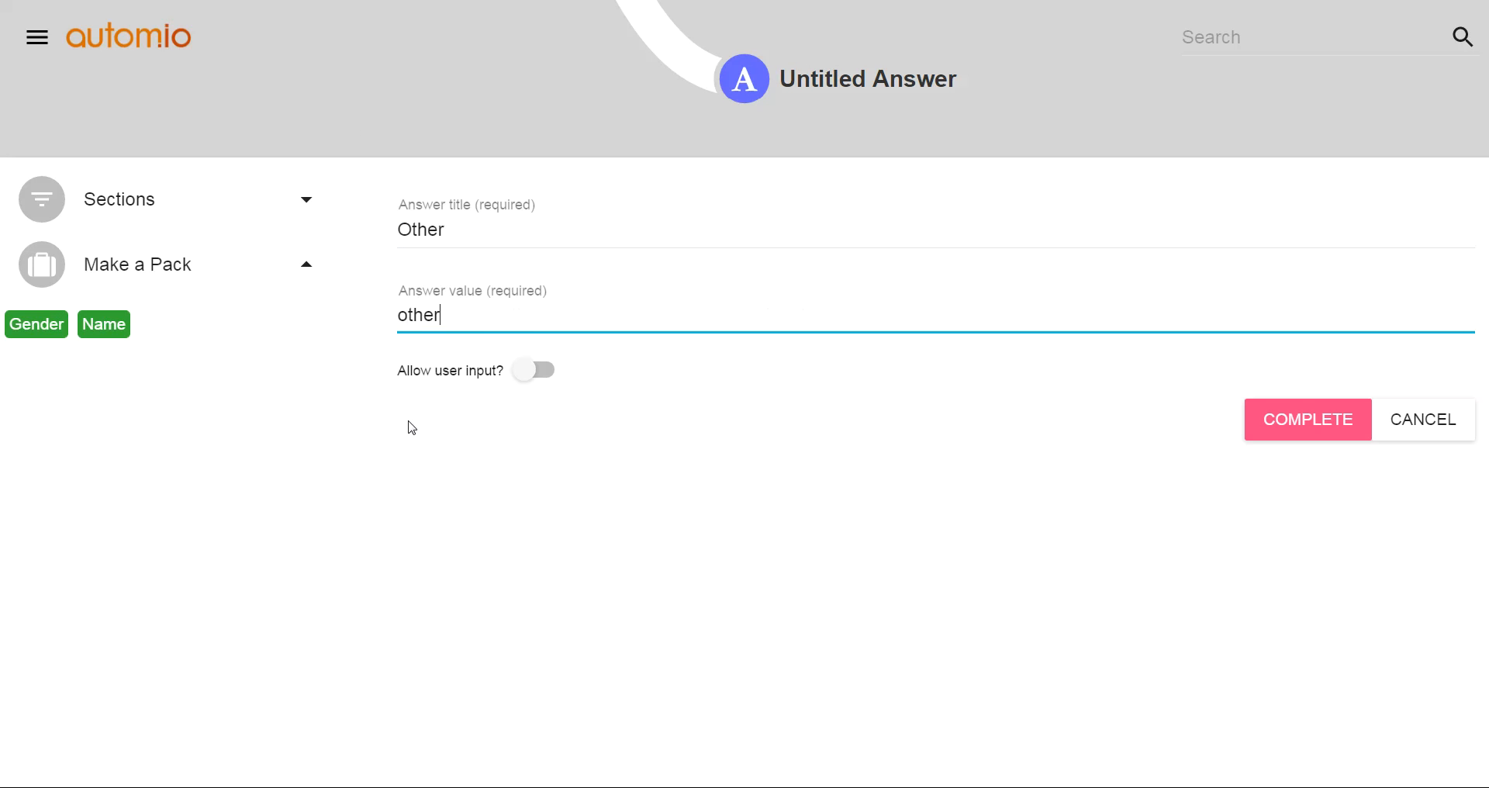
pyautogui.click(1322, 432)
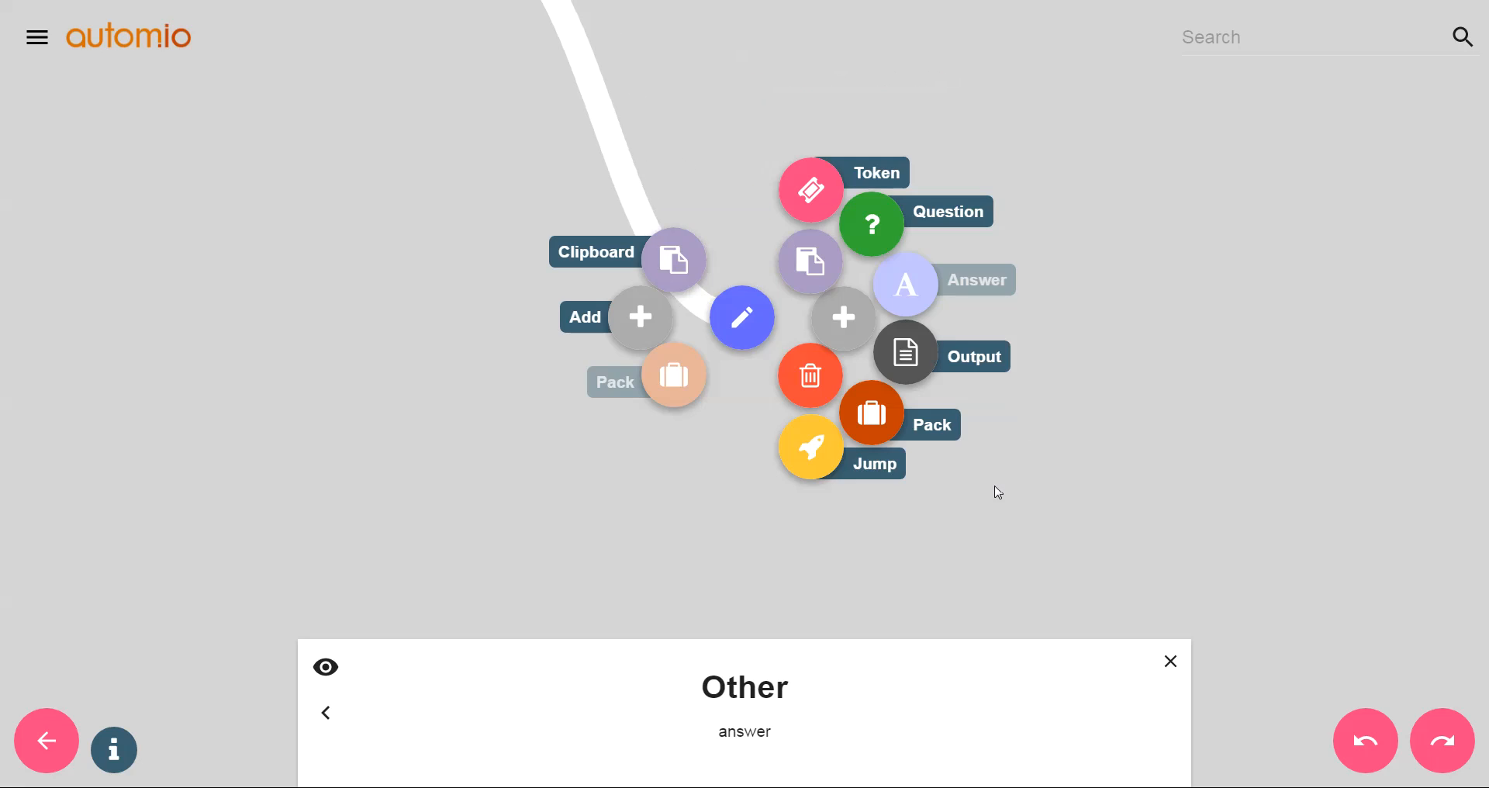
pyautogui.click(1317, 407)
# - Add a paragraph output after the Female answer
pyautogui.moveTo(1127, 122); pyautogui.dragTo(1251, 309)
pyautogui.moveTo(1094, 78); pyautogui.dragTo(1170, 322)
pyautogui.scroll(-2, 1172, 329)
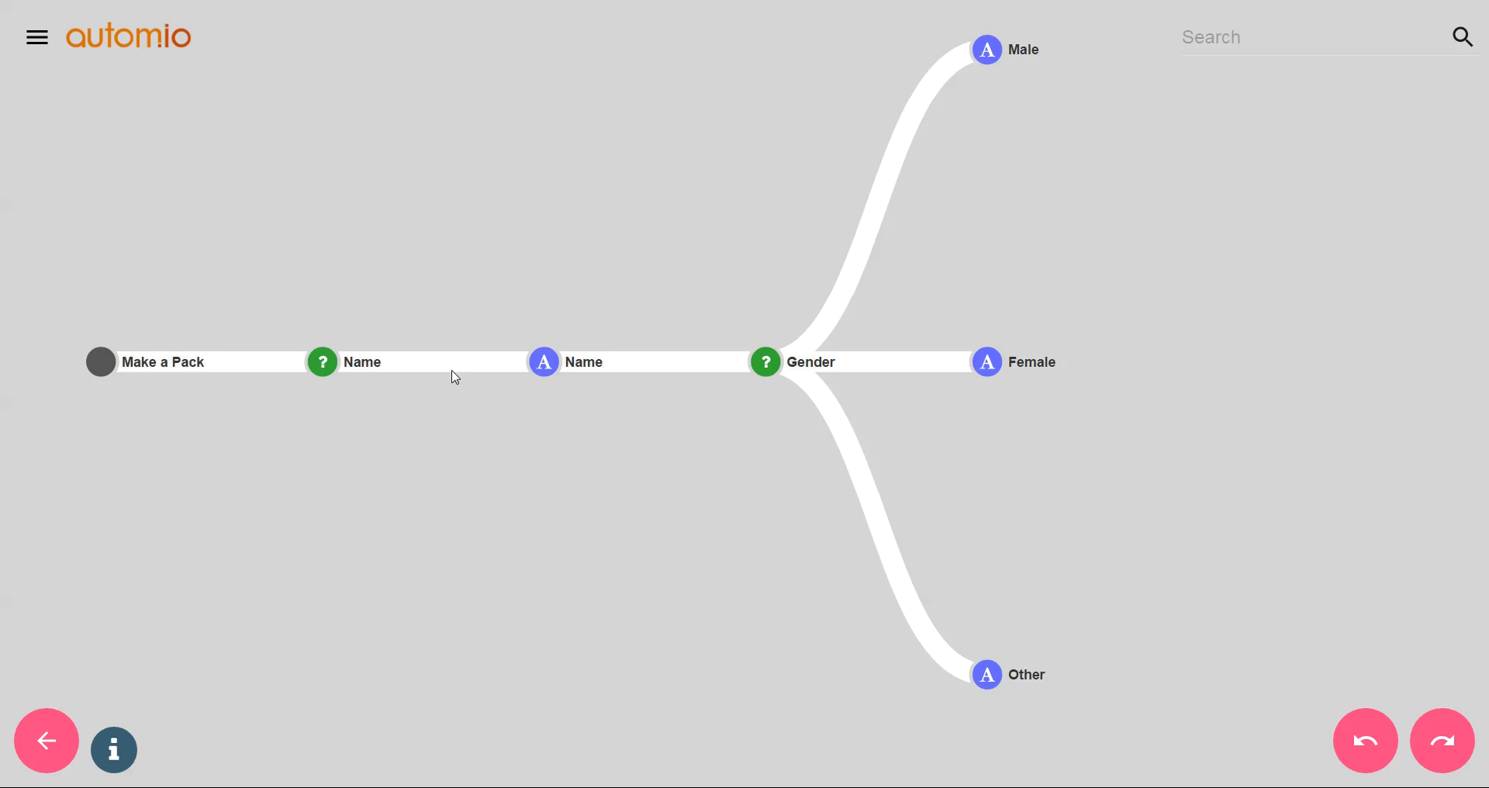
pyautogui.click(988, 362)
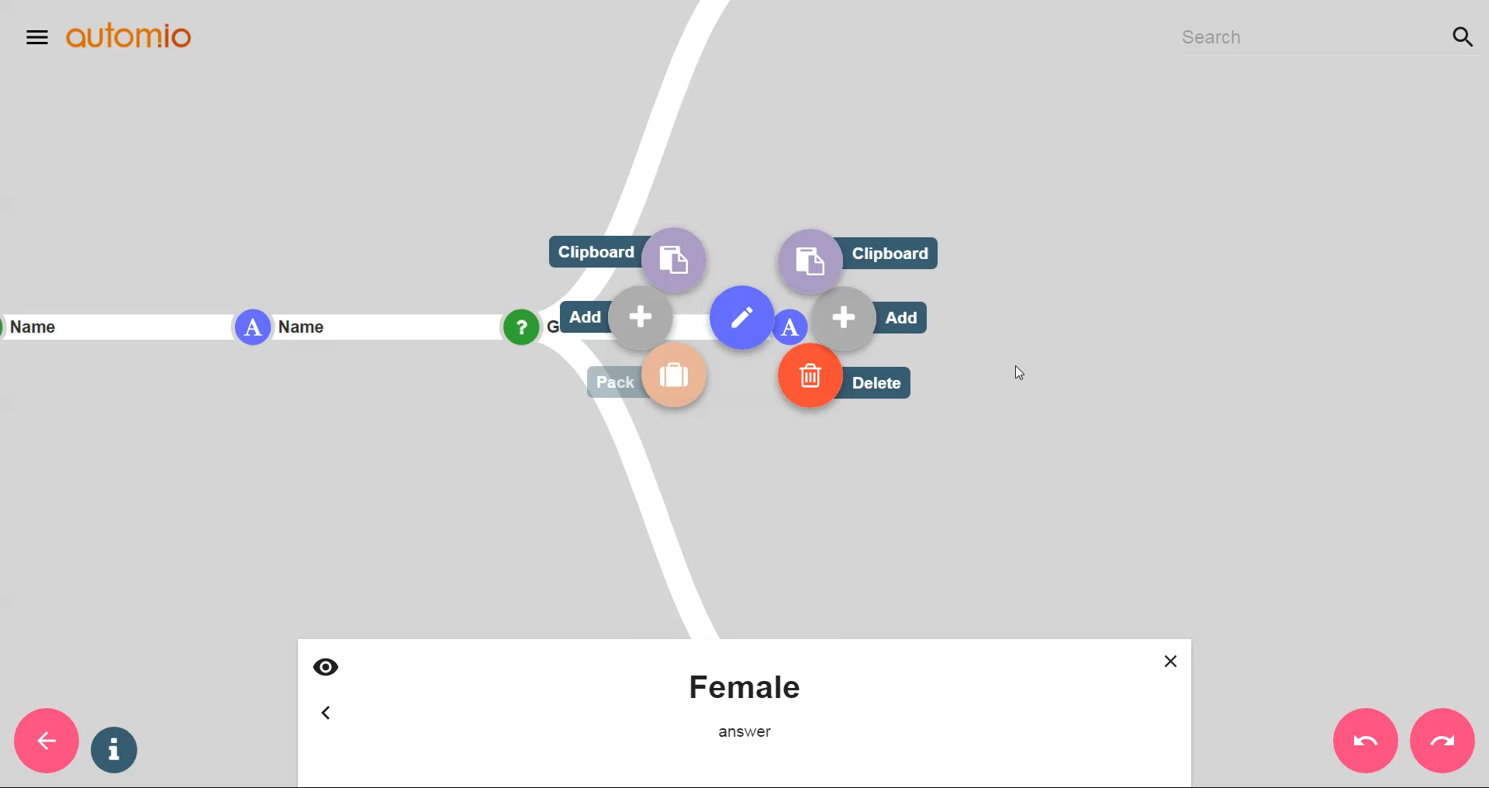
pyautogui.click(859, 327)
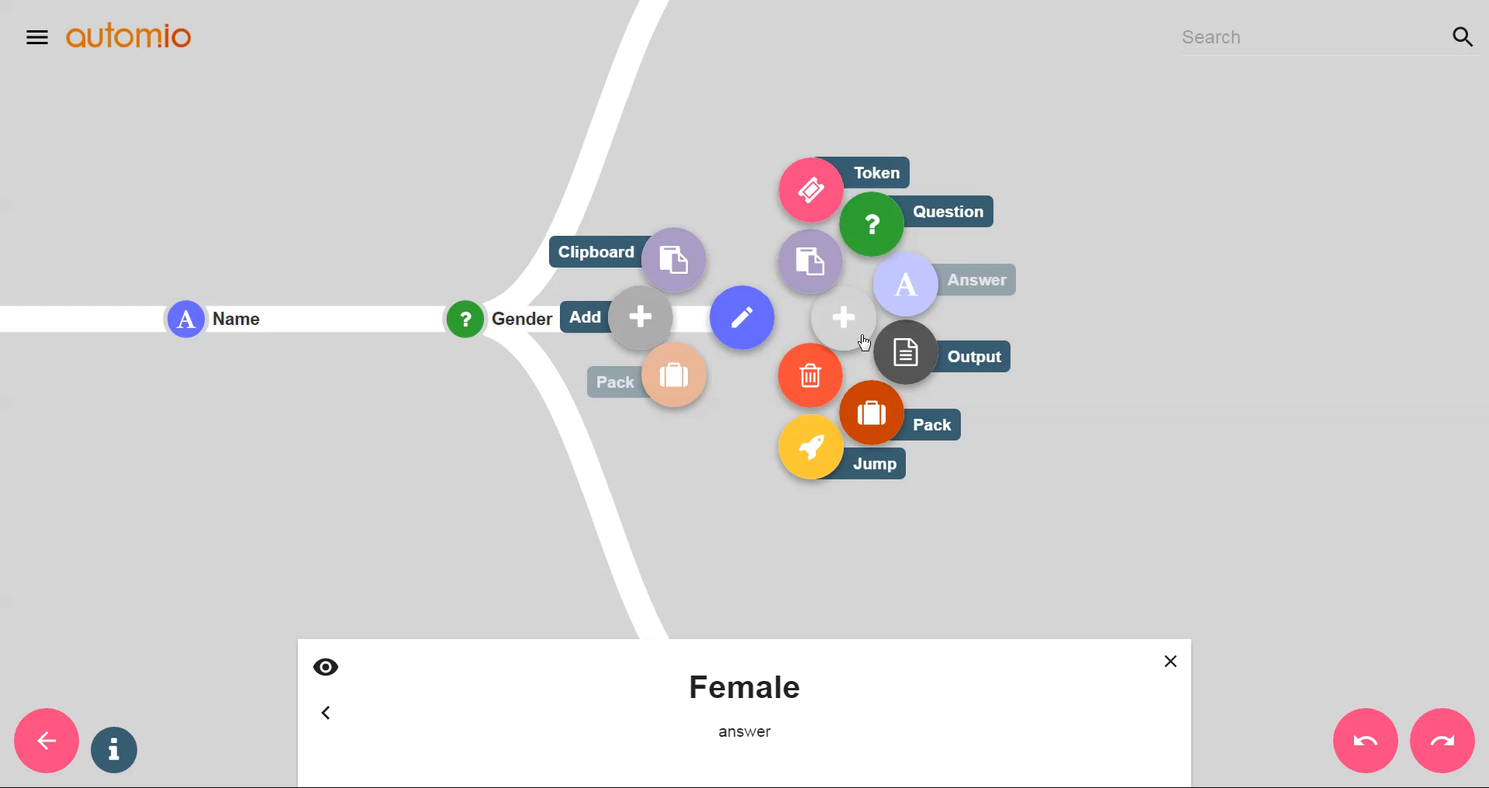
pyautogui.click(916, 369)
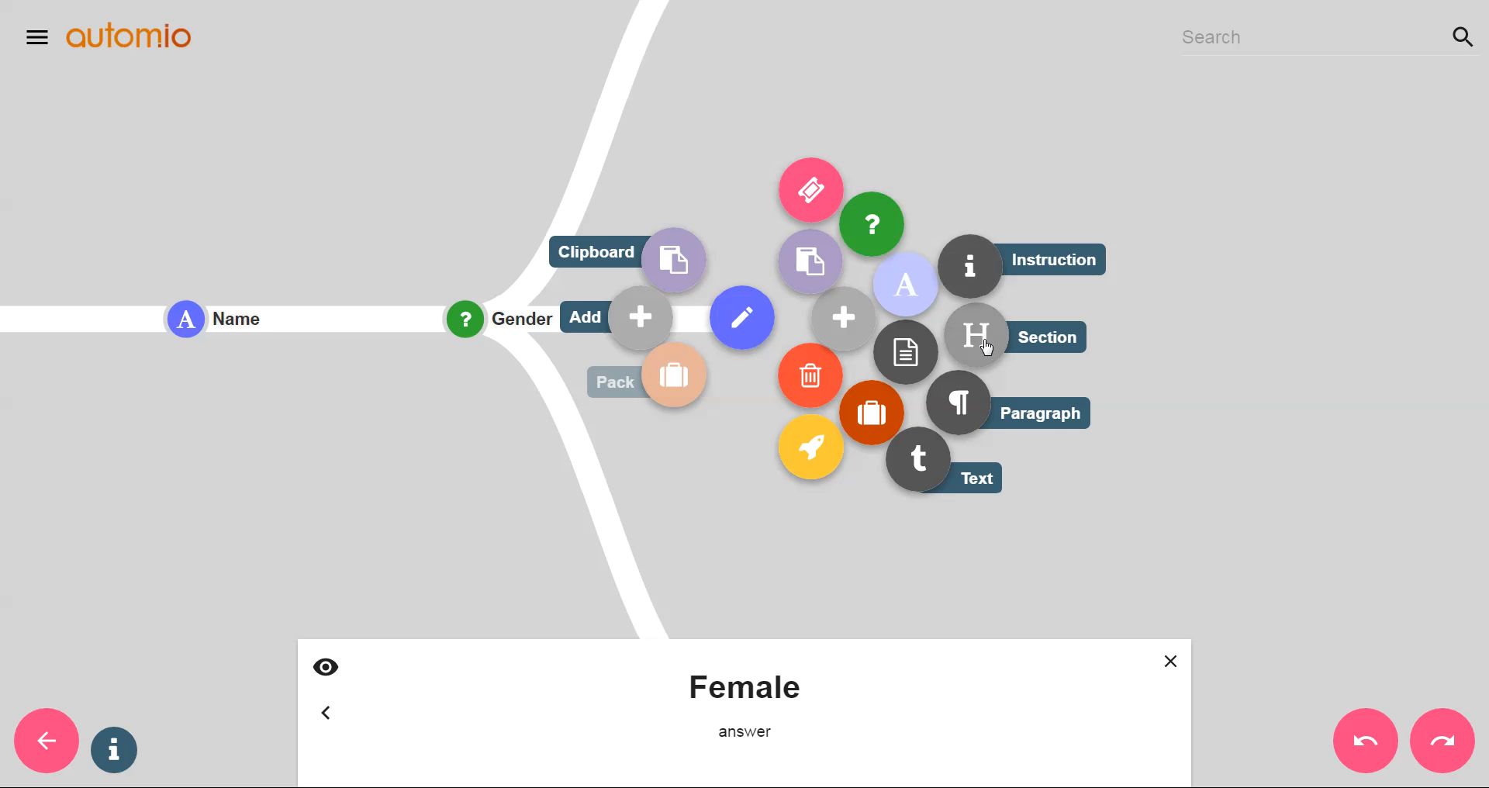
pyautogui.click(973, 411)
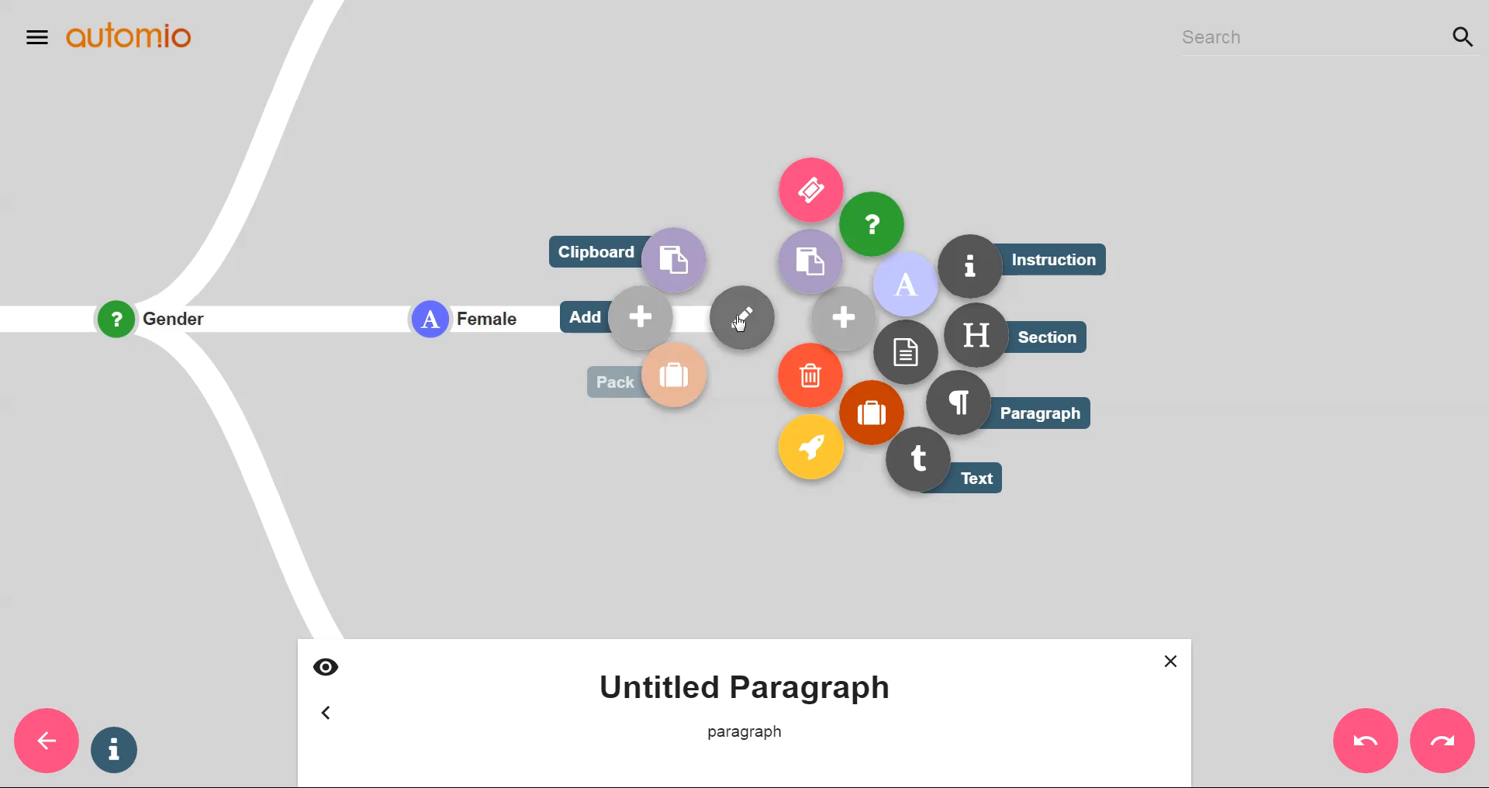
# - Title the paragraph after the Female answer "Existing Output on Female Branch" and save it
pyautogui.click(741, 345)
pyautogui.moveTo(589, 220); pyautogui.dragTo(342, 239)
pyautogui.write('Existing Output on Female Branch')
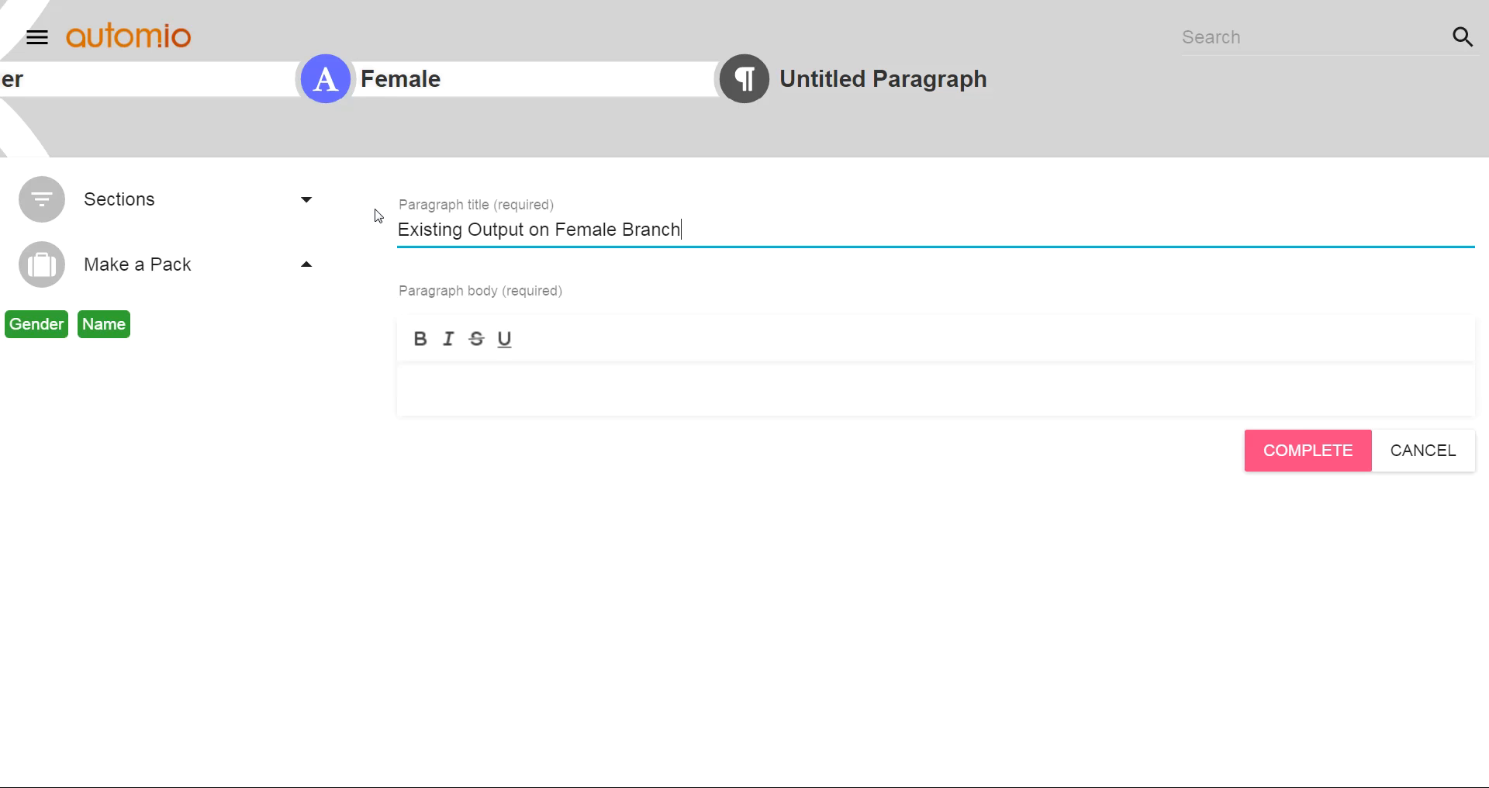
pyautogui.click(1311, 454)
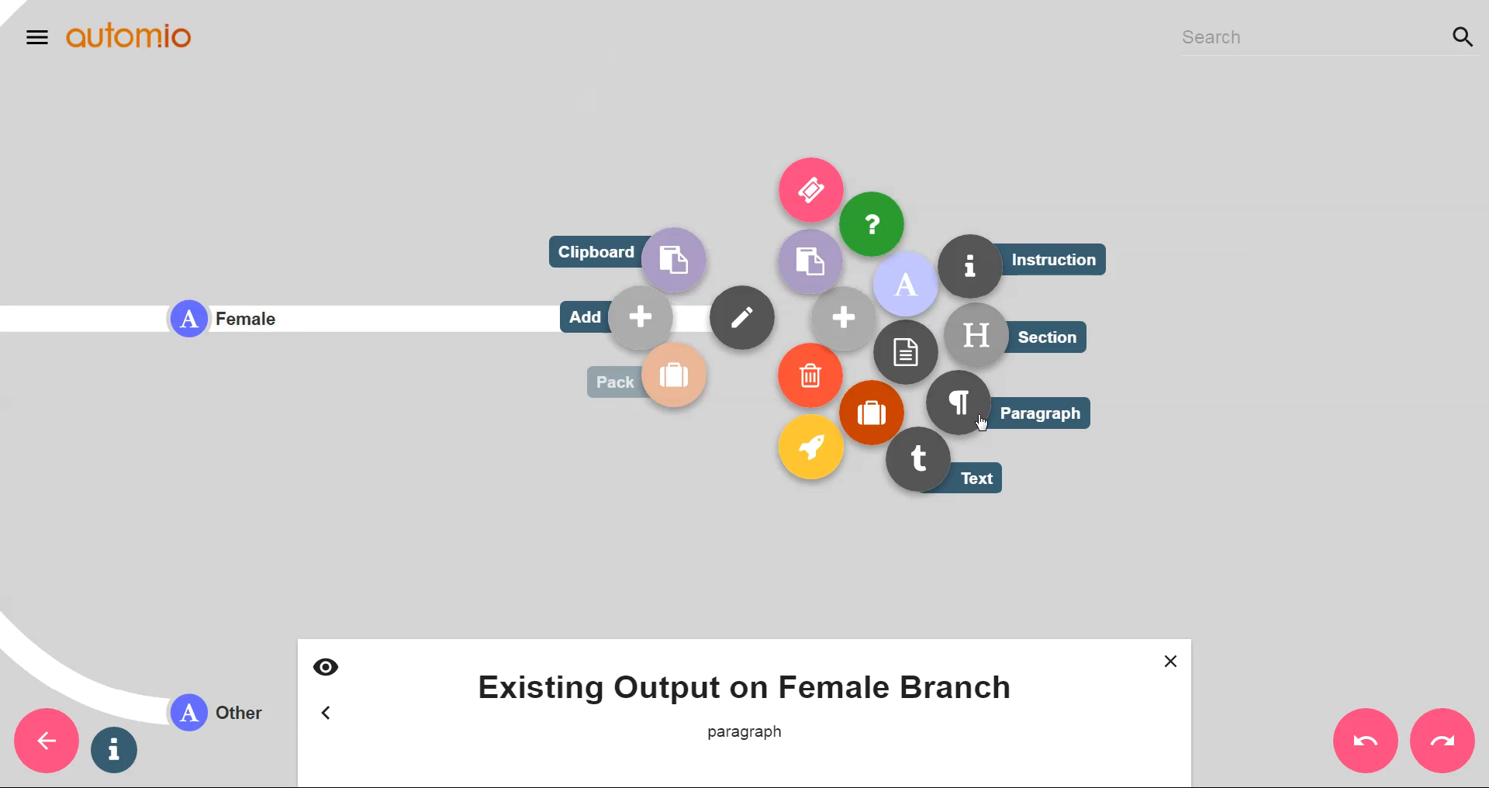
pyautogui.click(1284, 429)
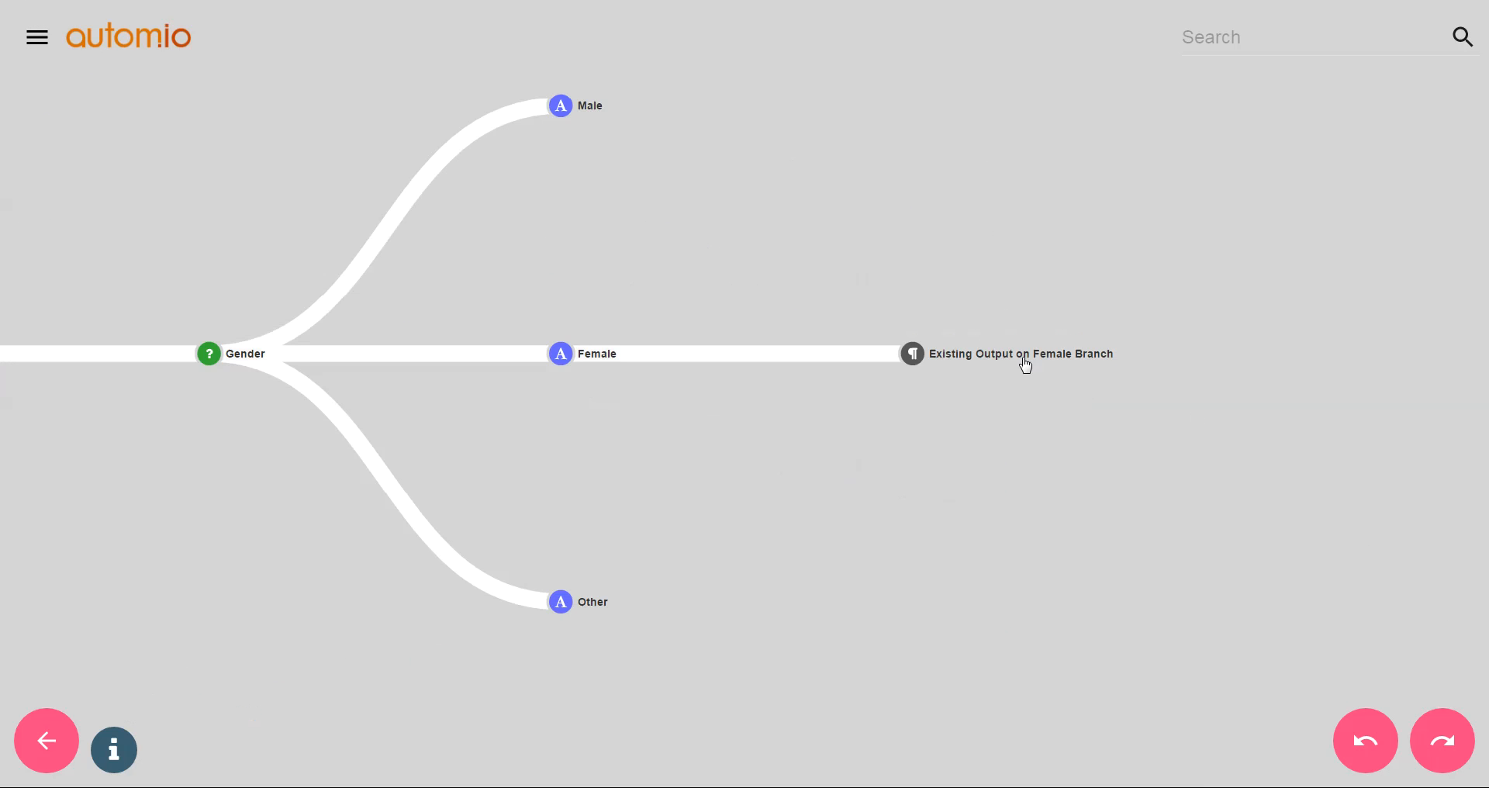
# - Add a paragraph output after the Male answer
pyautogui.click(563, 107)
pyautogui.click(847, 318)
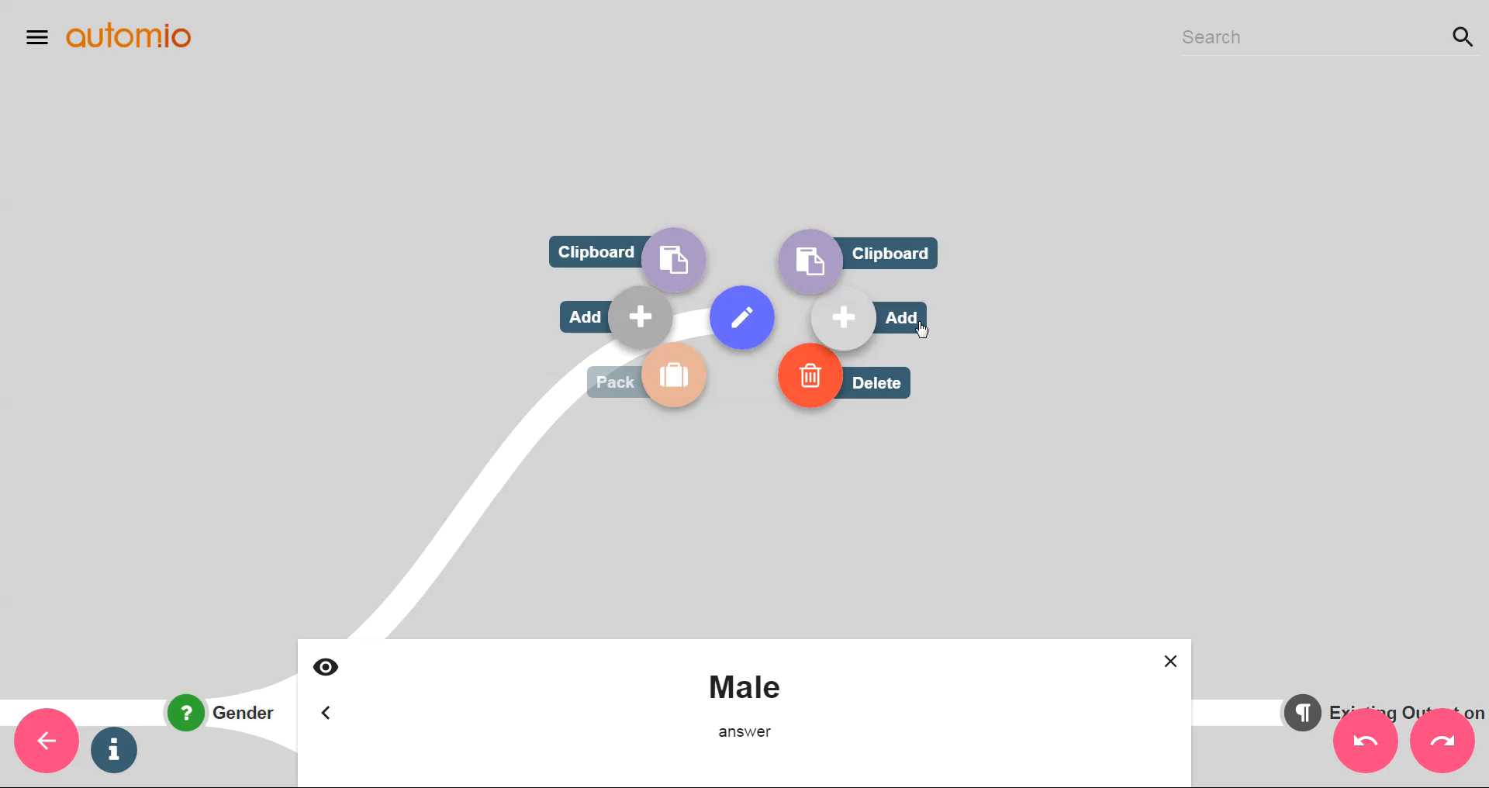
pyautogui.click(906, 353)
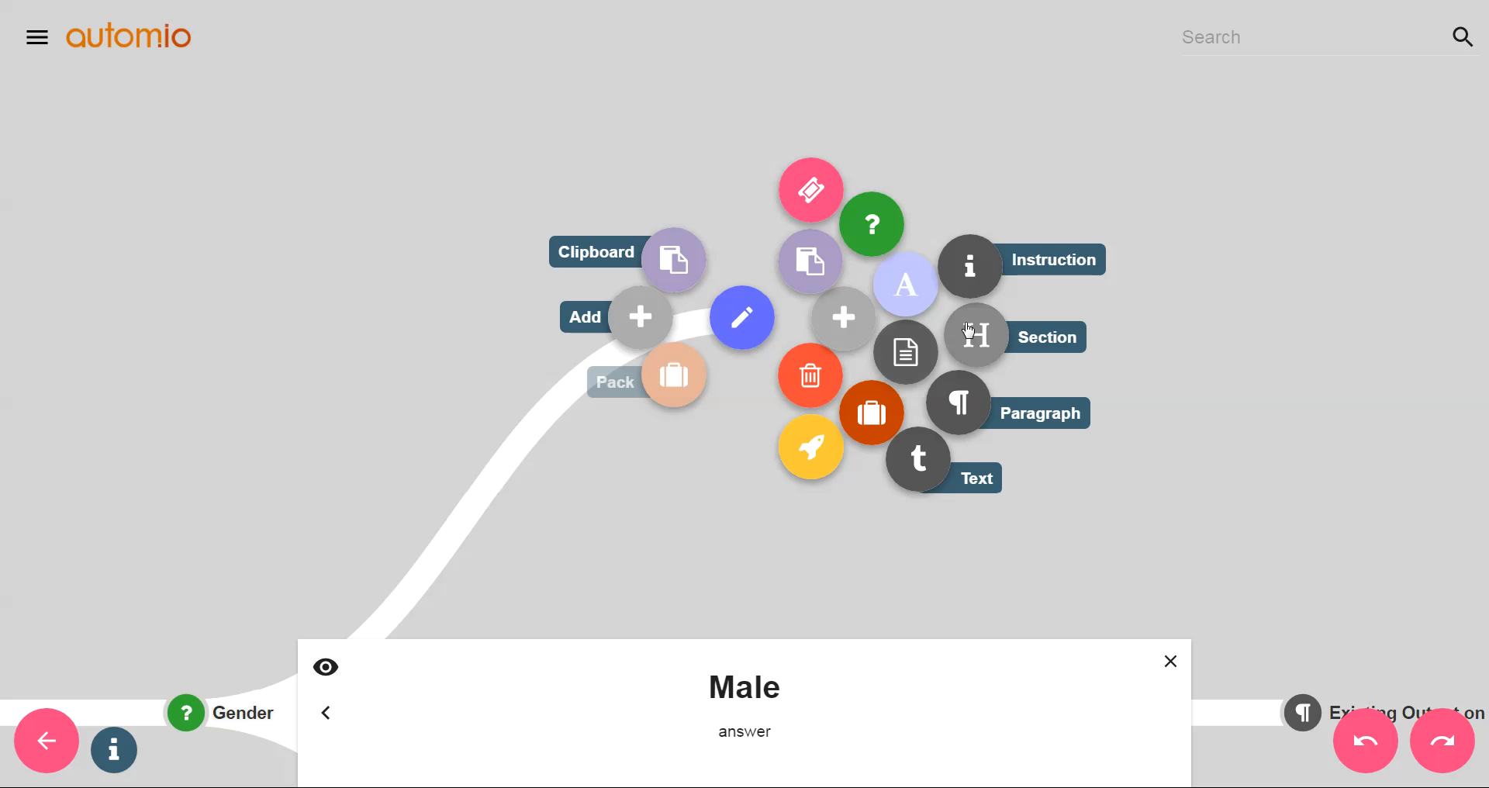
pyautogui.click(964, 396)
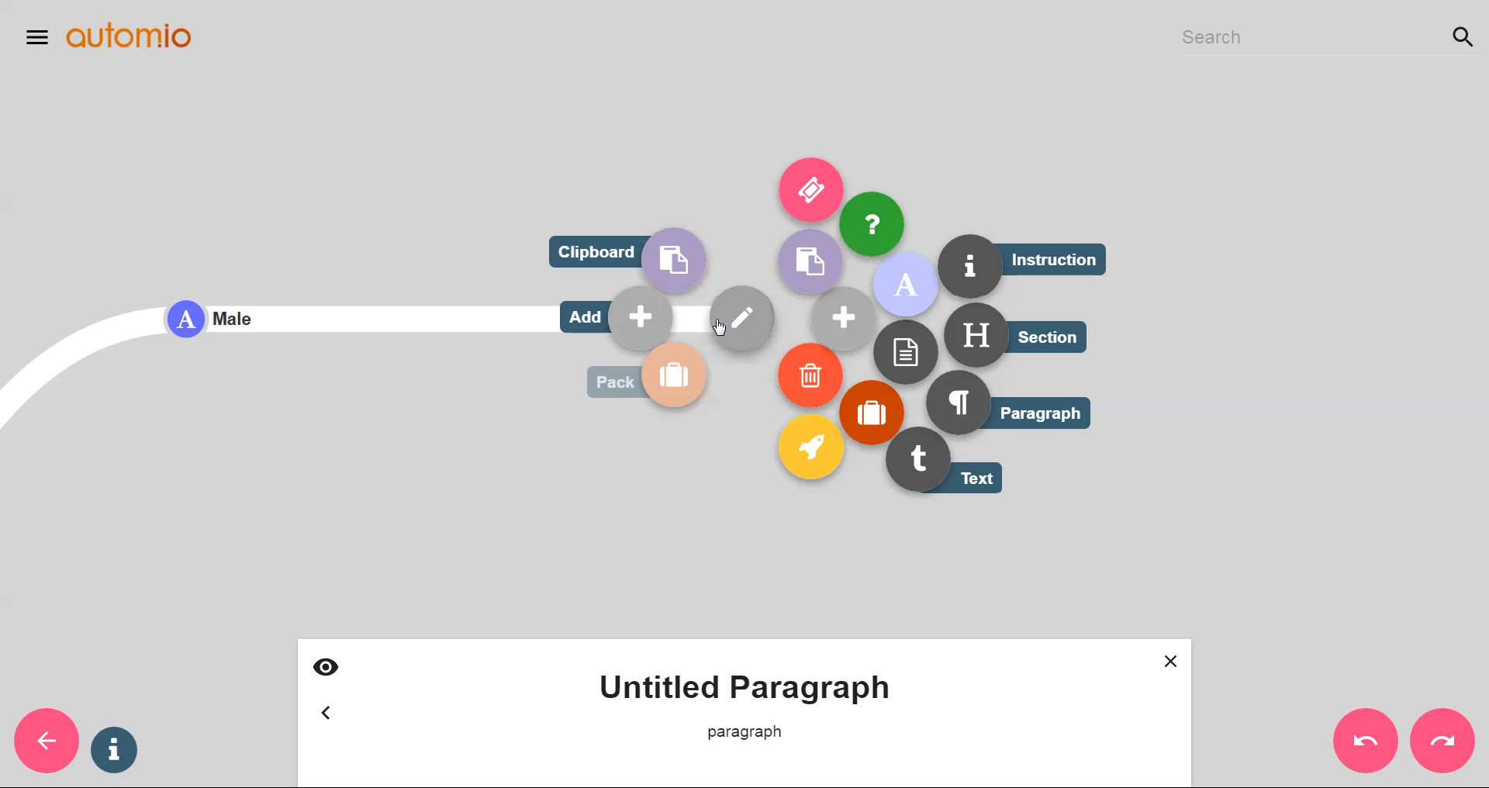
# - Title the paragraph after the Male answer "Output on the Male Branch" and save it
pyautogui.click(722, 322)
pyautogui.click(663, 231)
pyautogui.hotkey('ctrl', 'a')
pyautogui.write('O')
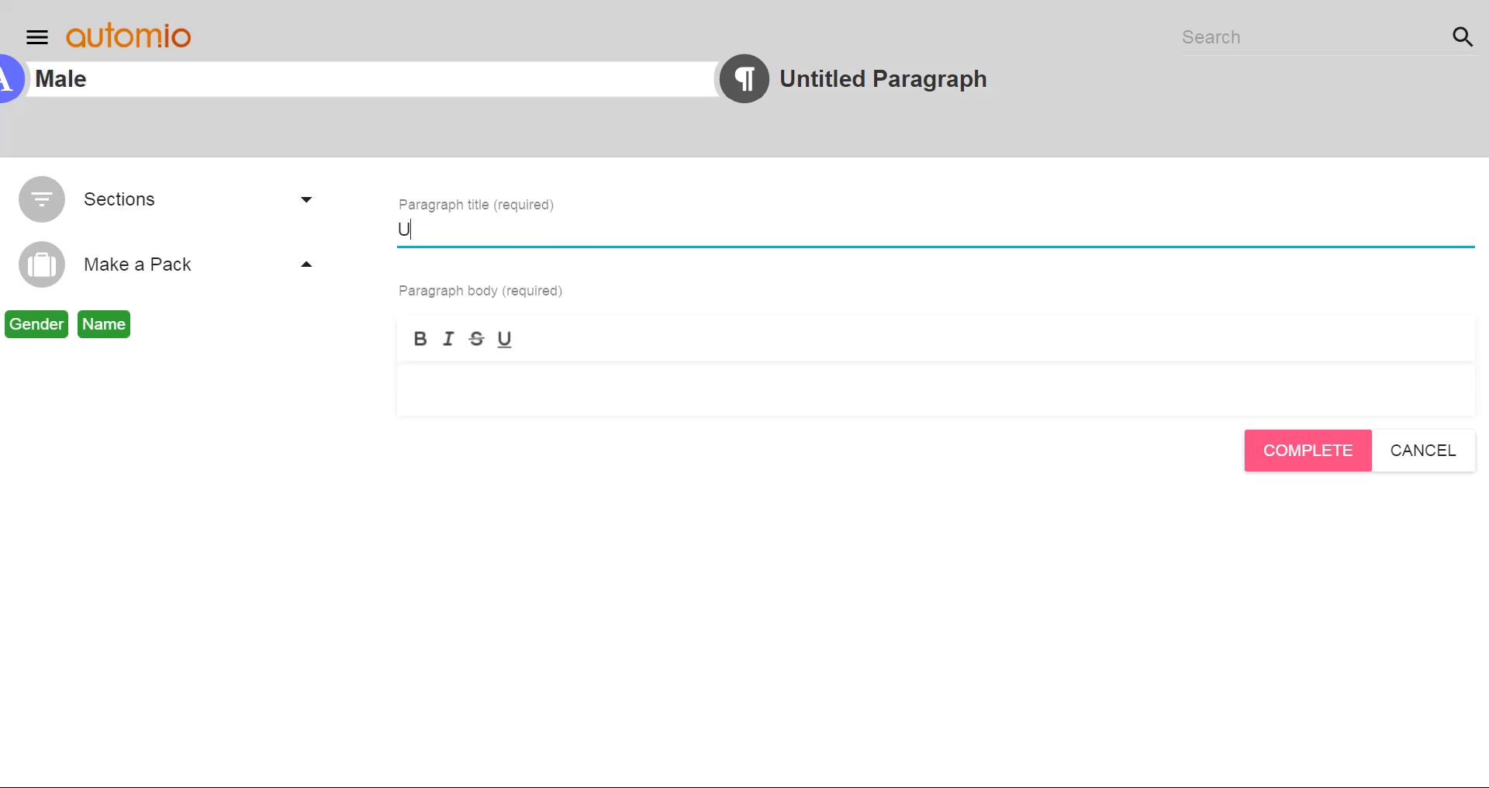
pyautogui.write('utput on the Male Branch')
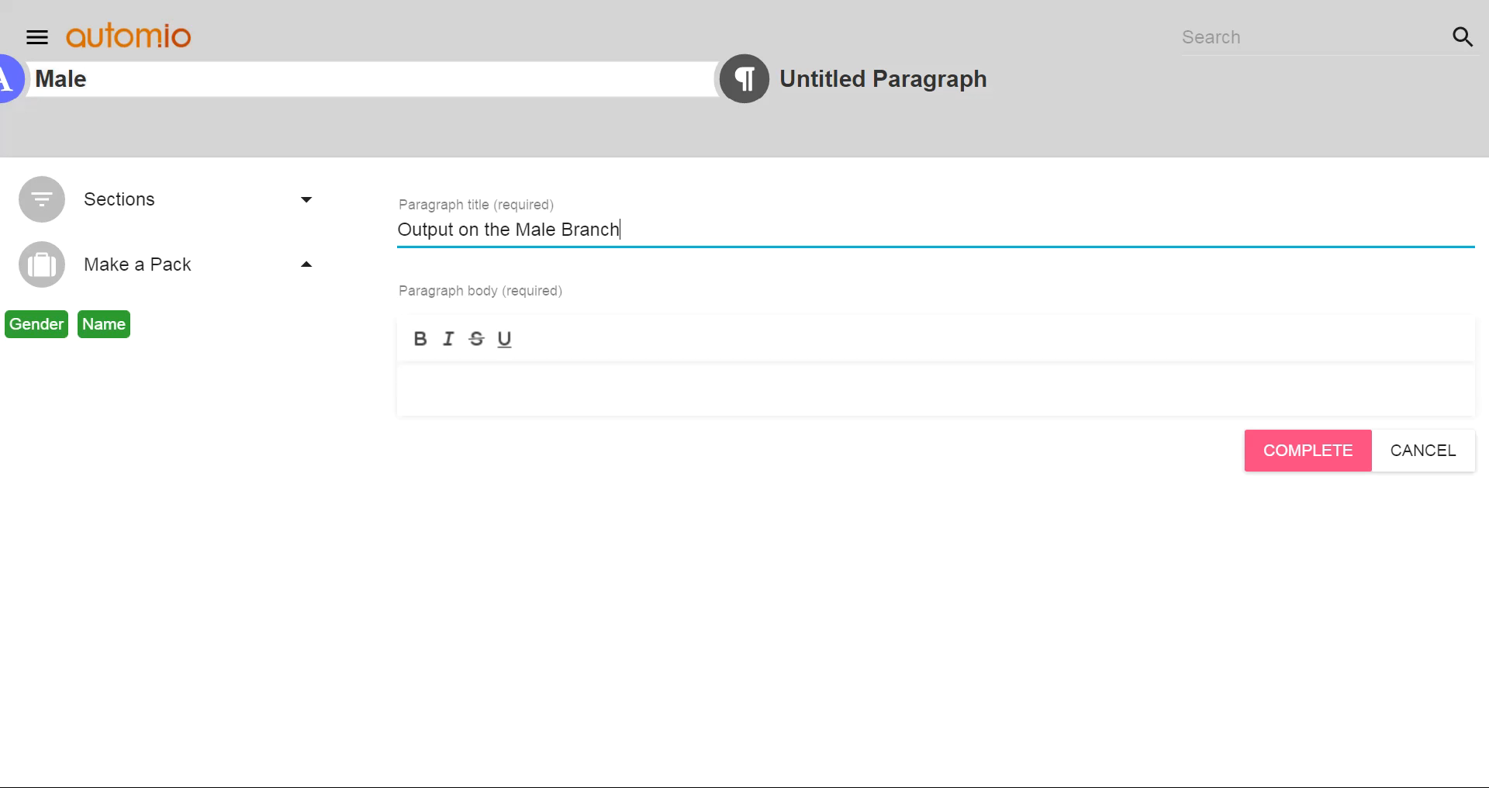
pyautogui.click(1340, 458)
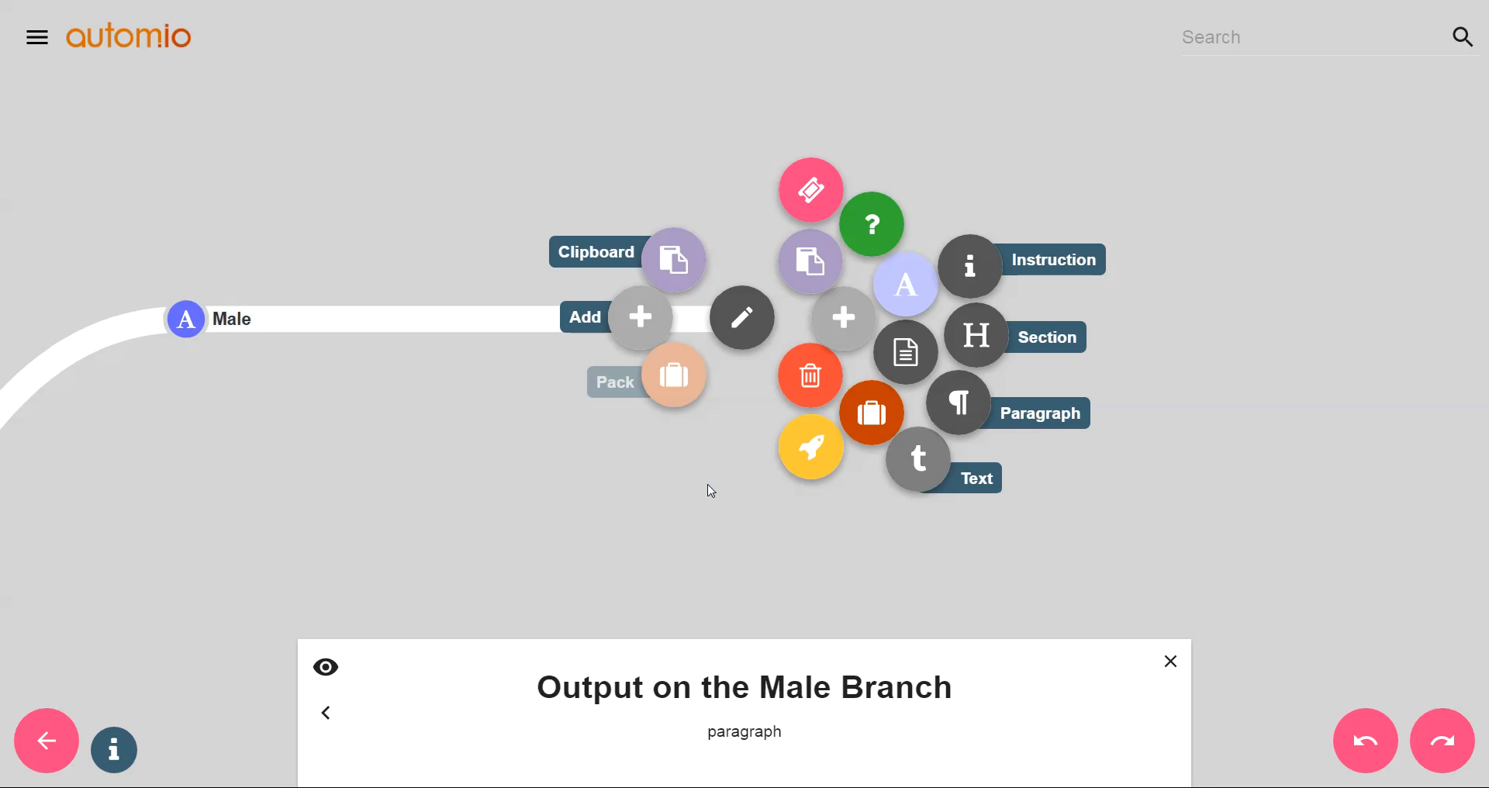
pyautogui.click(712, 491)
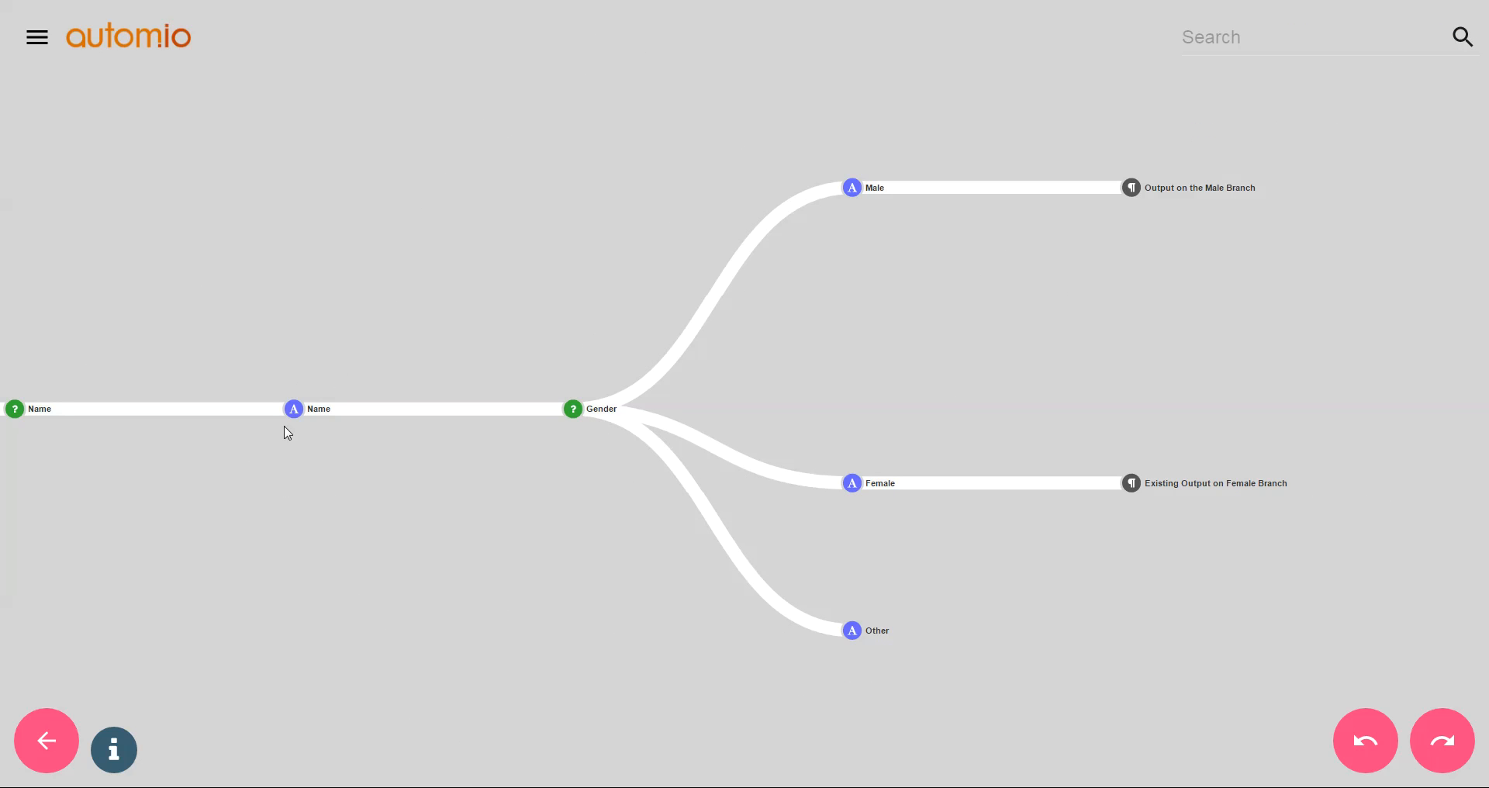
# - Try to make a pack starting at the Name answer
pyautogui.moveTo(211, 491); pyautogui.dragTo(550, 505)
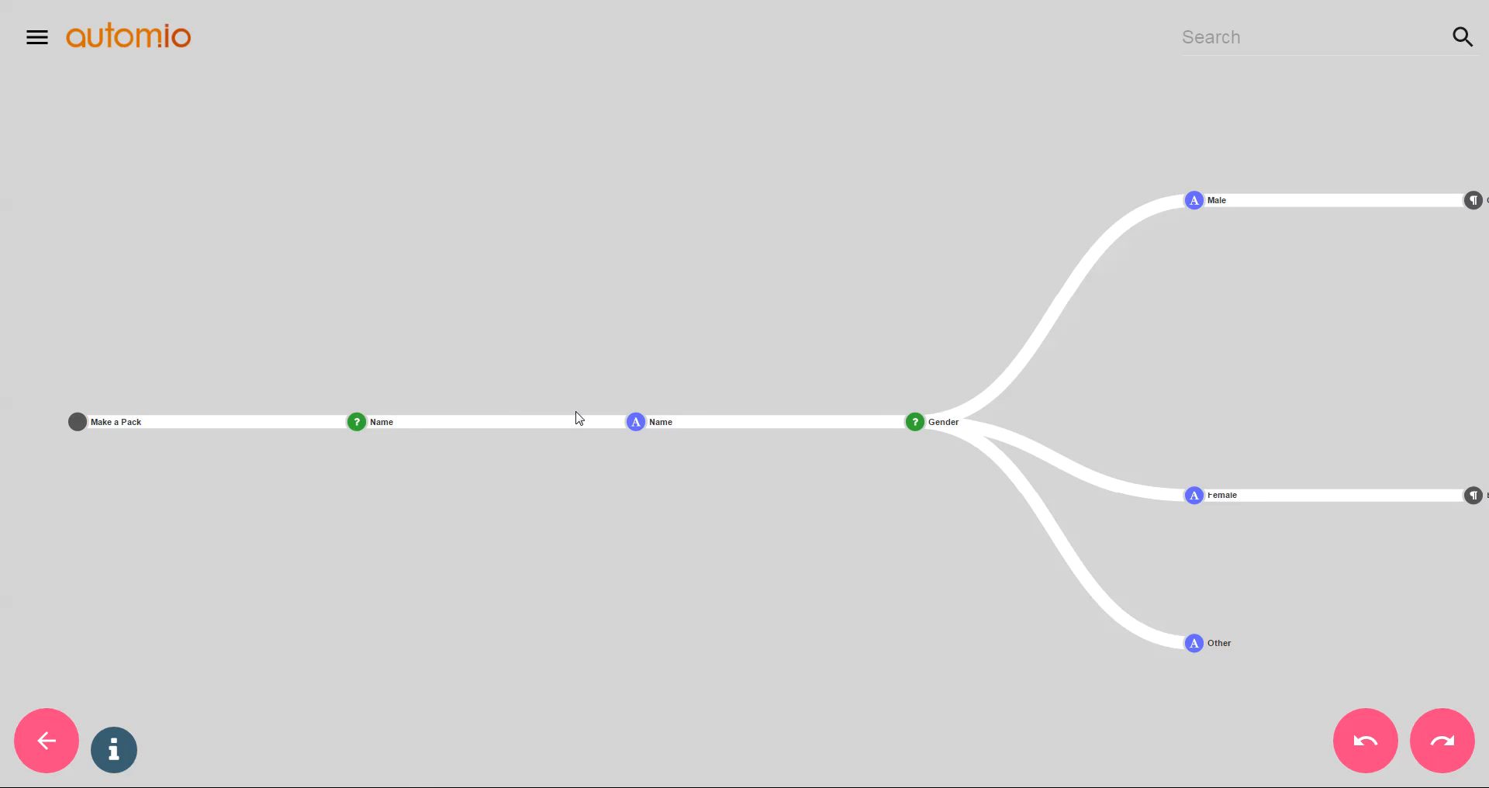
pyautogui.click(634, 424)
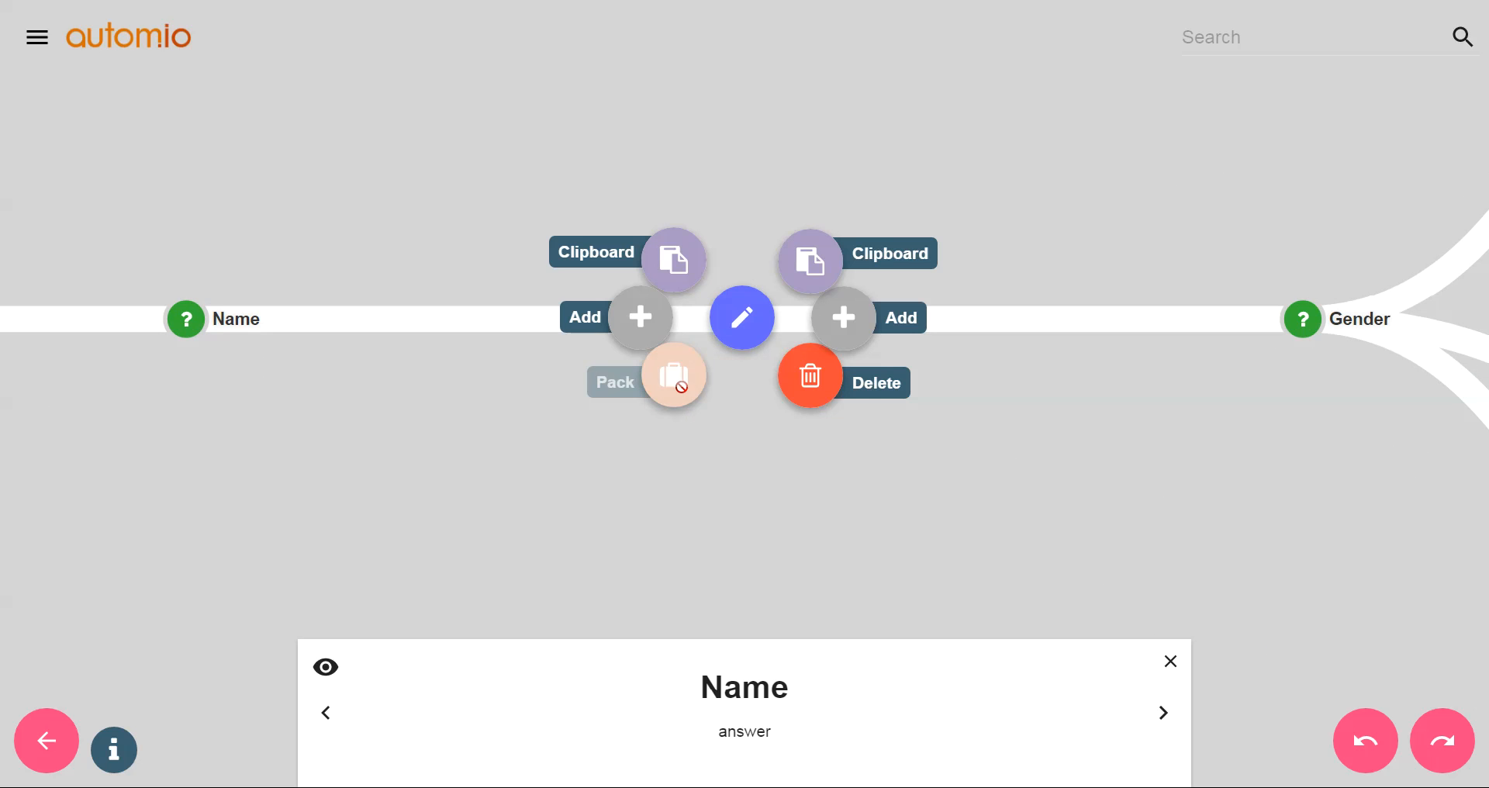
pyautogui.click(682, 398)
pyautogui.click(880, 555)
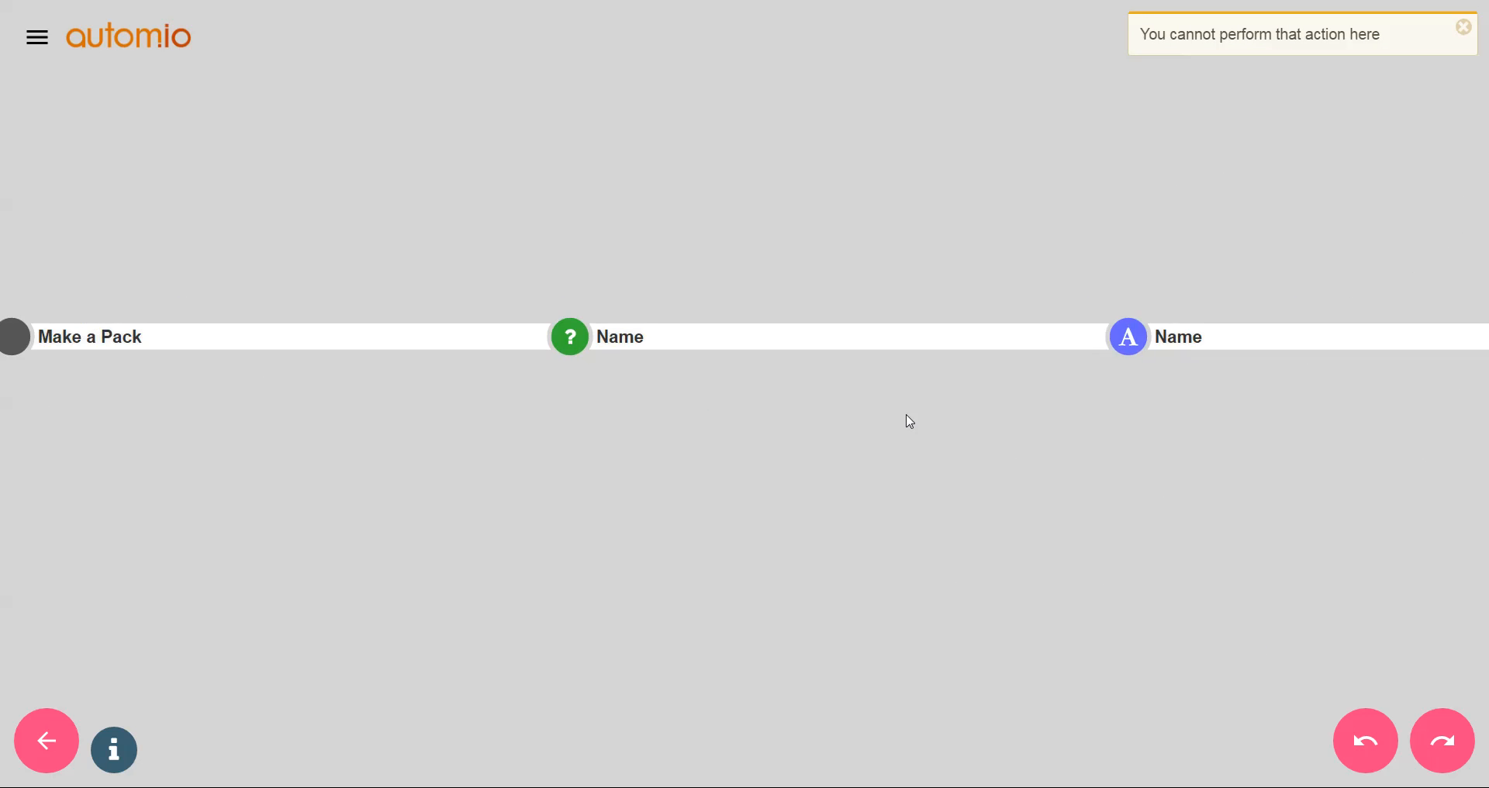
# - Make a pack starting at the Name question
pyautogui.click(660, 377)
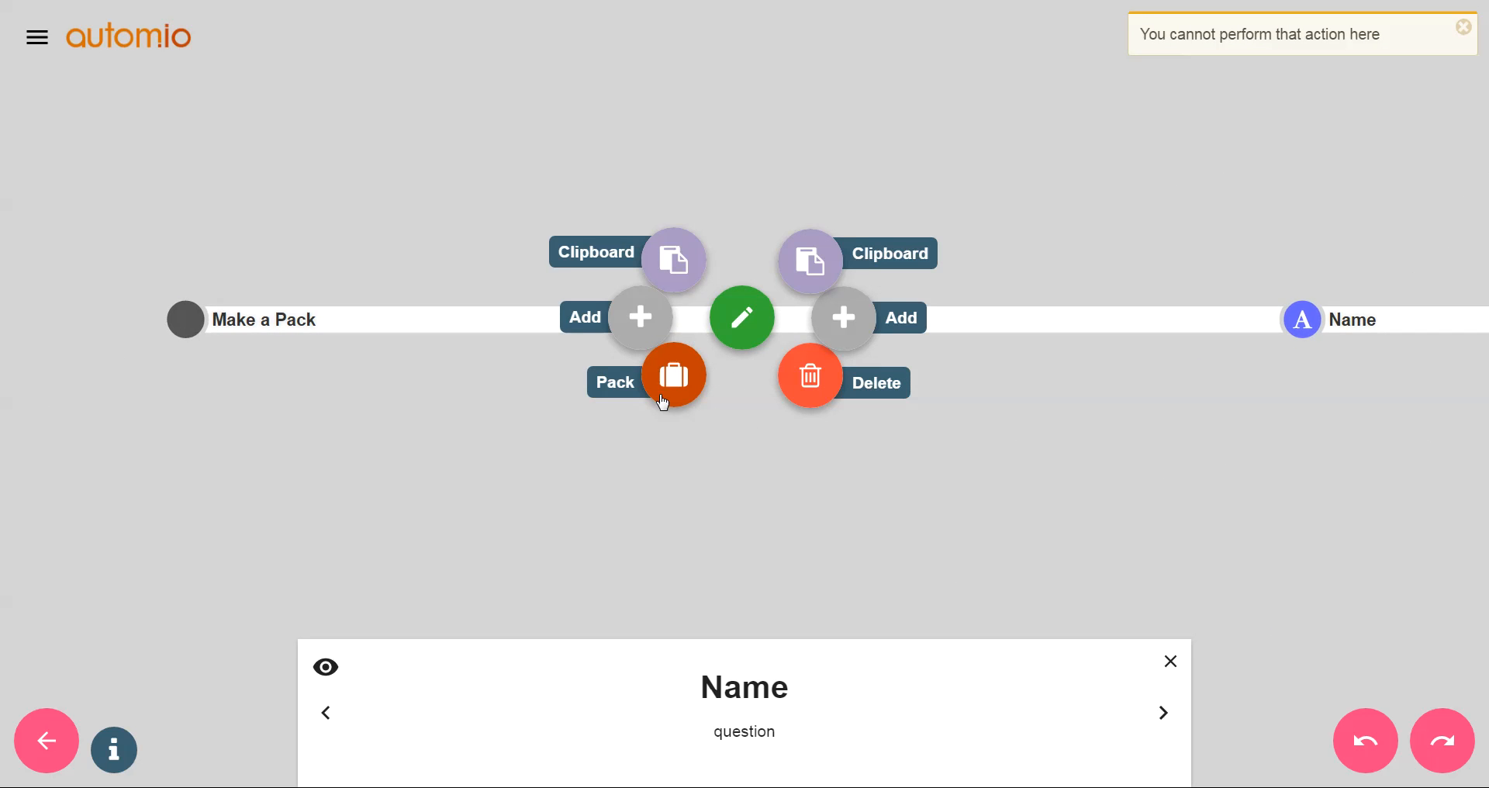
pyautogui.click(714, 532)
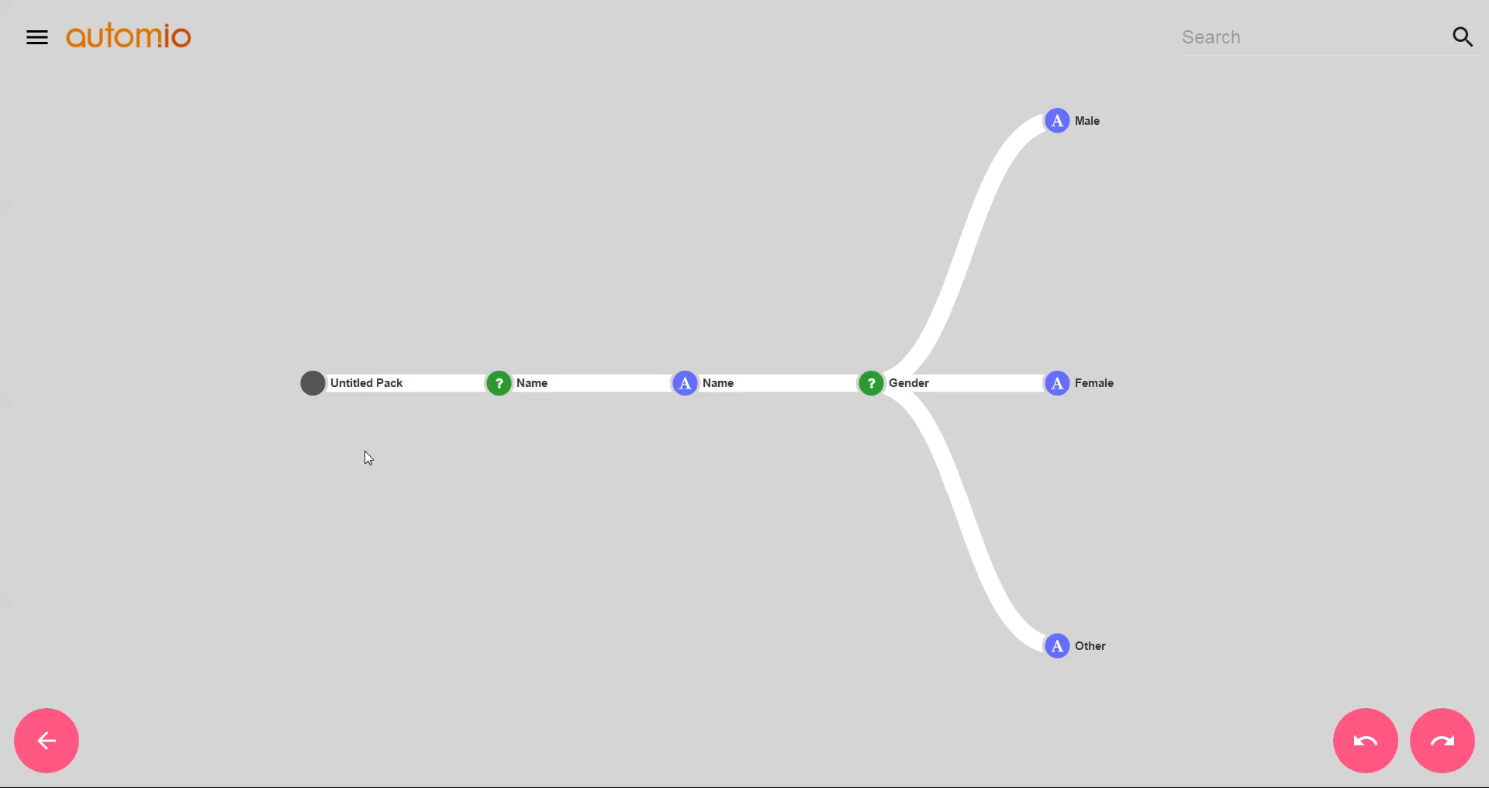
# - Enter "Hello, now tell us about this person." as the instruction body of the untitled pack
pyautogui.click(316, 387)
pyautogui.click(739, 321)
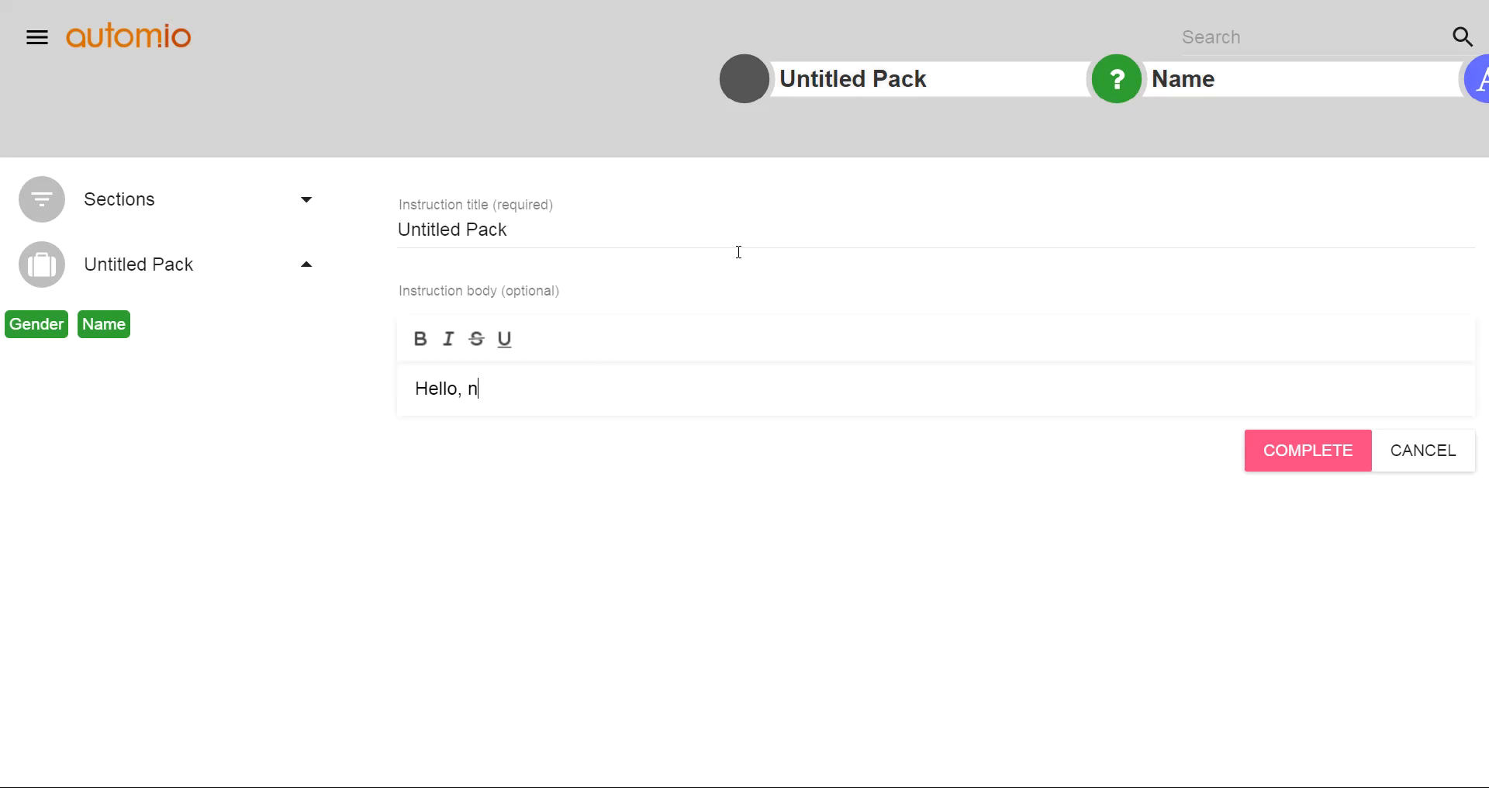
pyautogui.write('us about this person.')
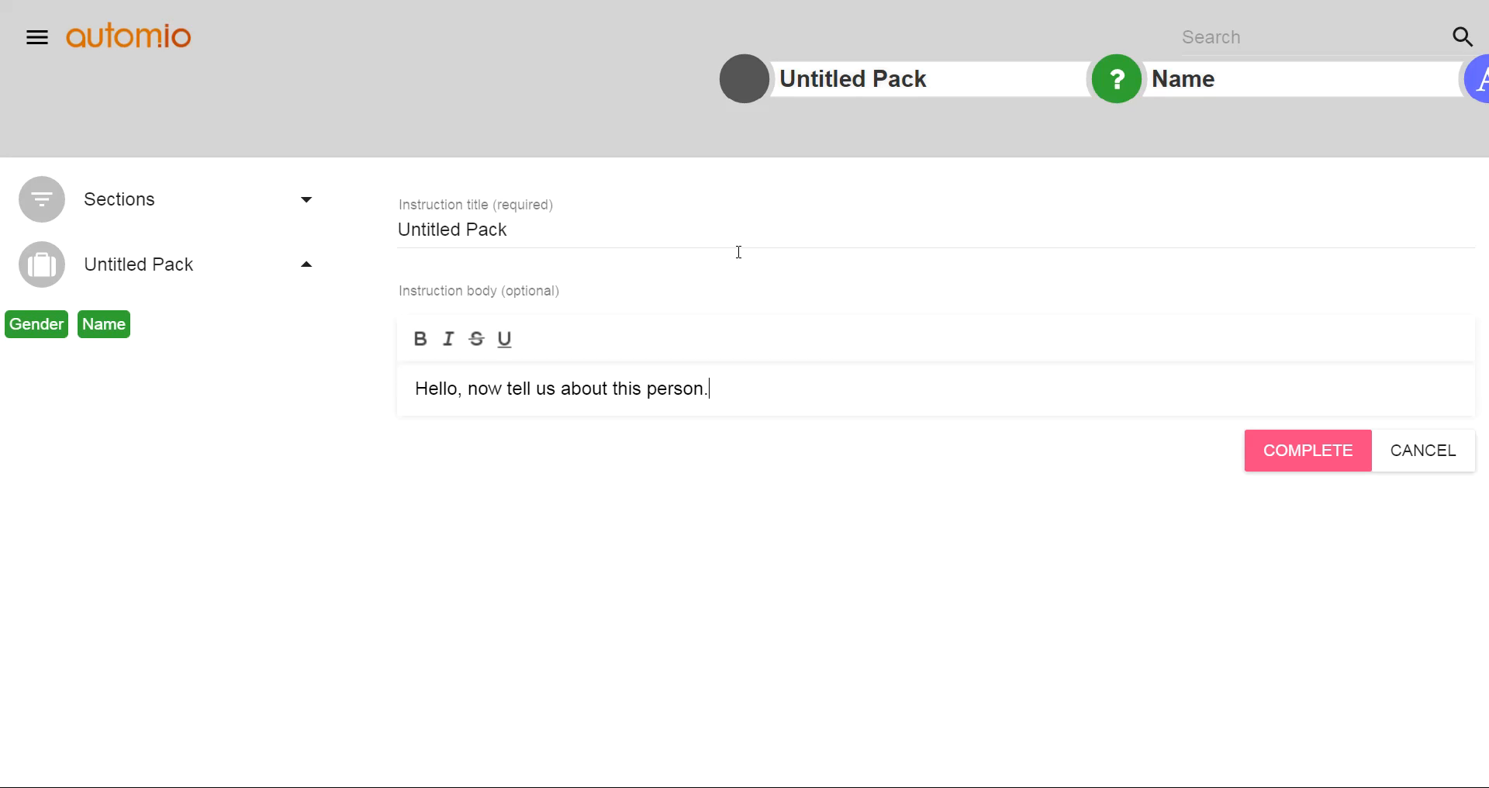
# - Title the pack "Person (Fictitious)", save it and return to the Make a Pack flow
pyautogui.click(551, 242)
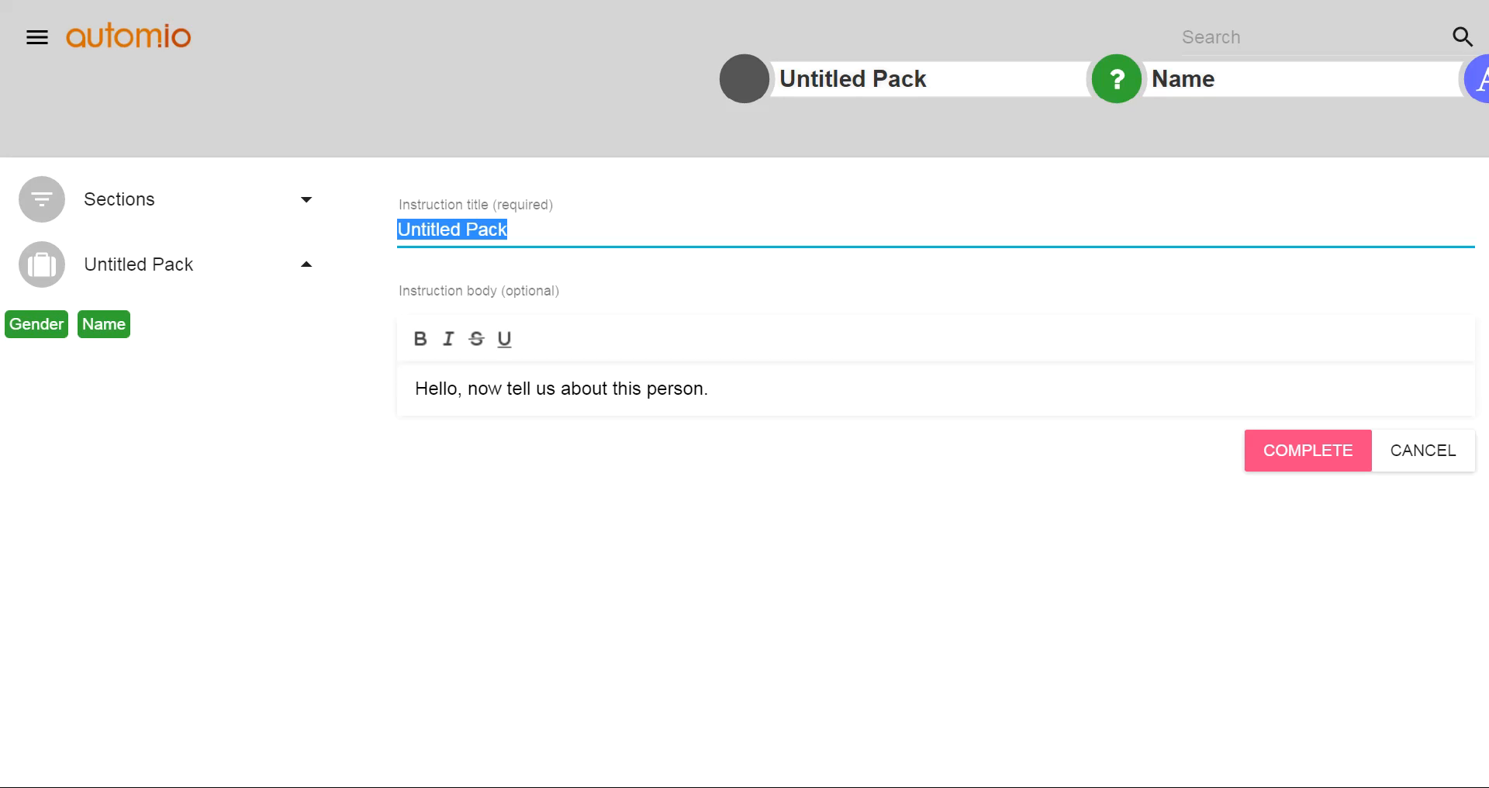
pyautogui.write('Person')
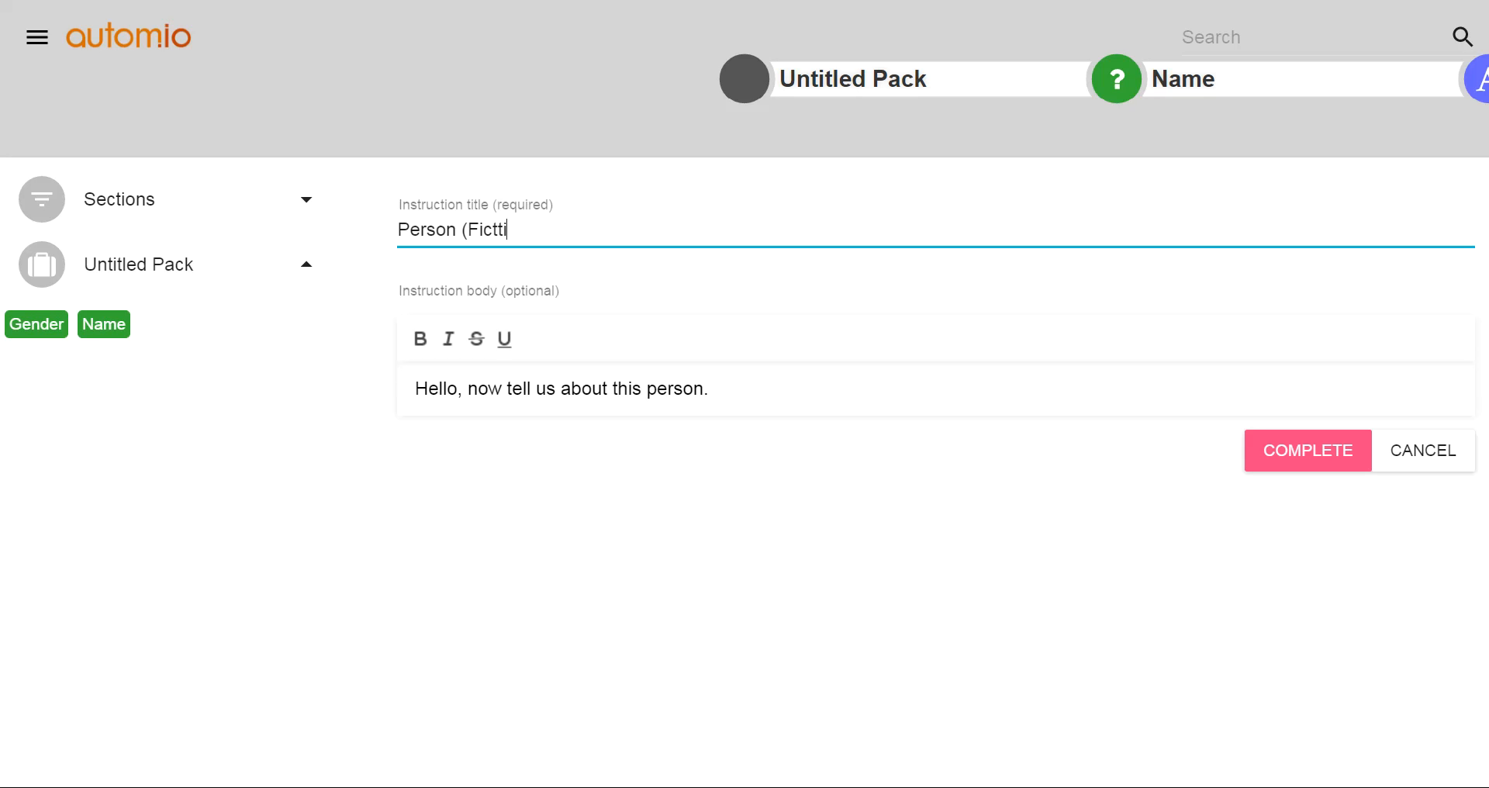
pyautogui.write(' (Fictitious')
pyautogui.click(1292, 463)
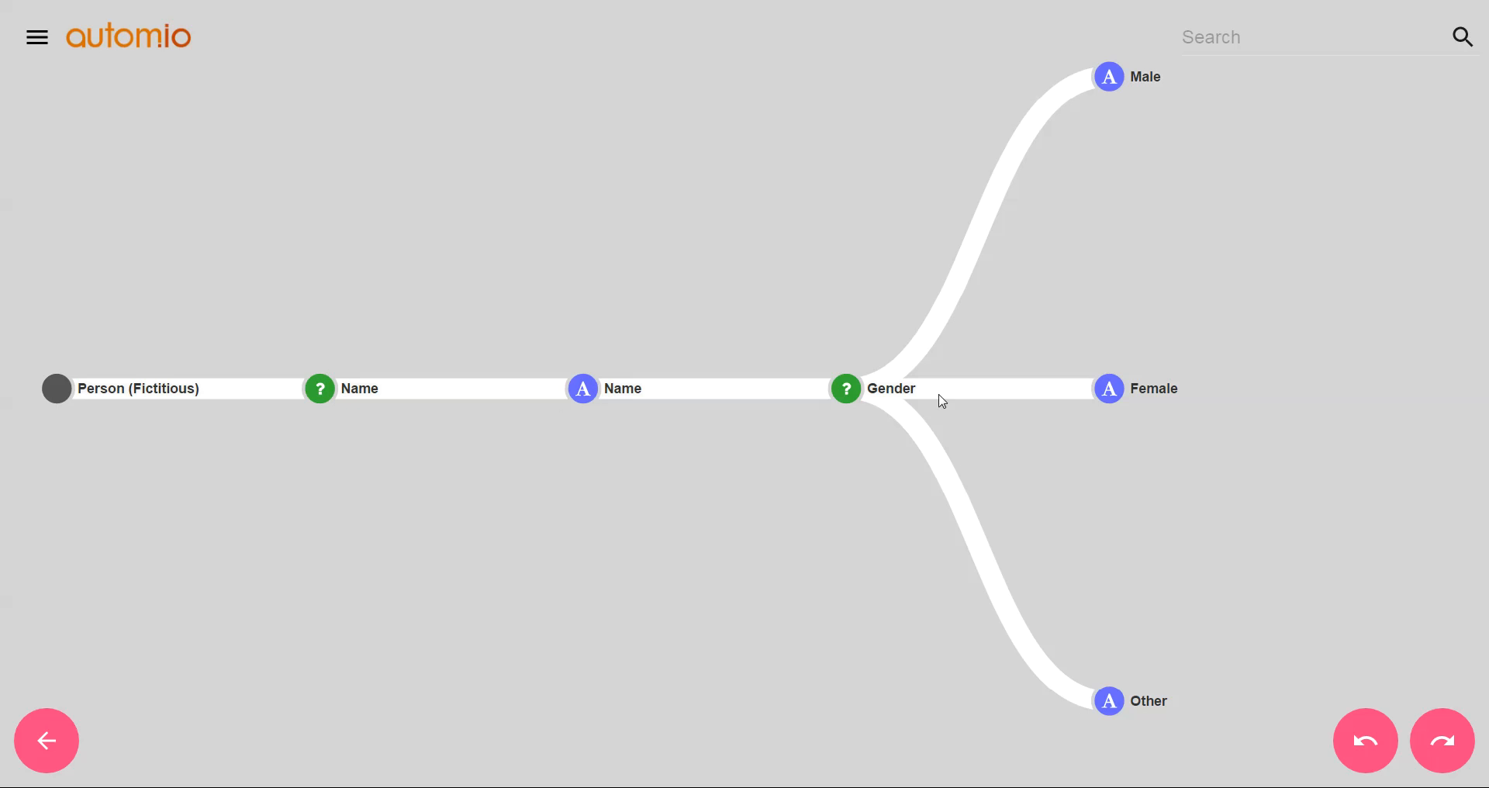
pyautogui.click(59, 756)
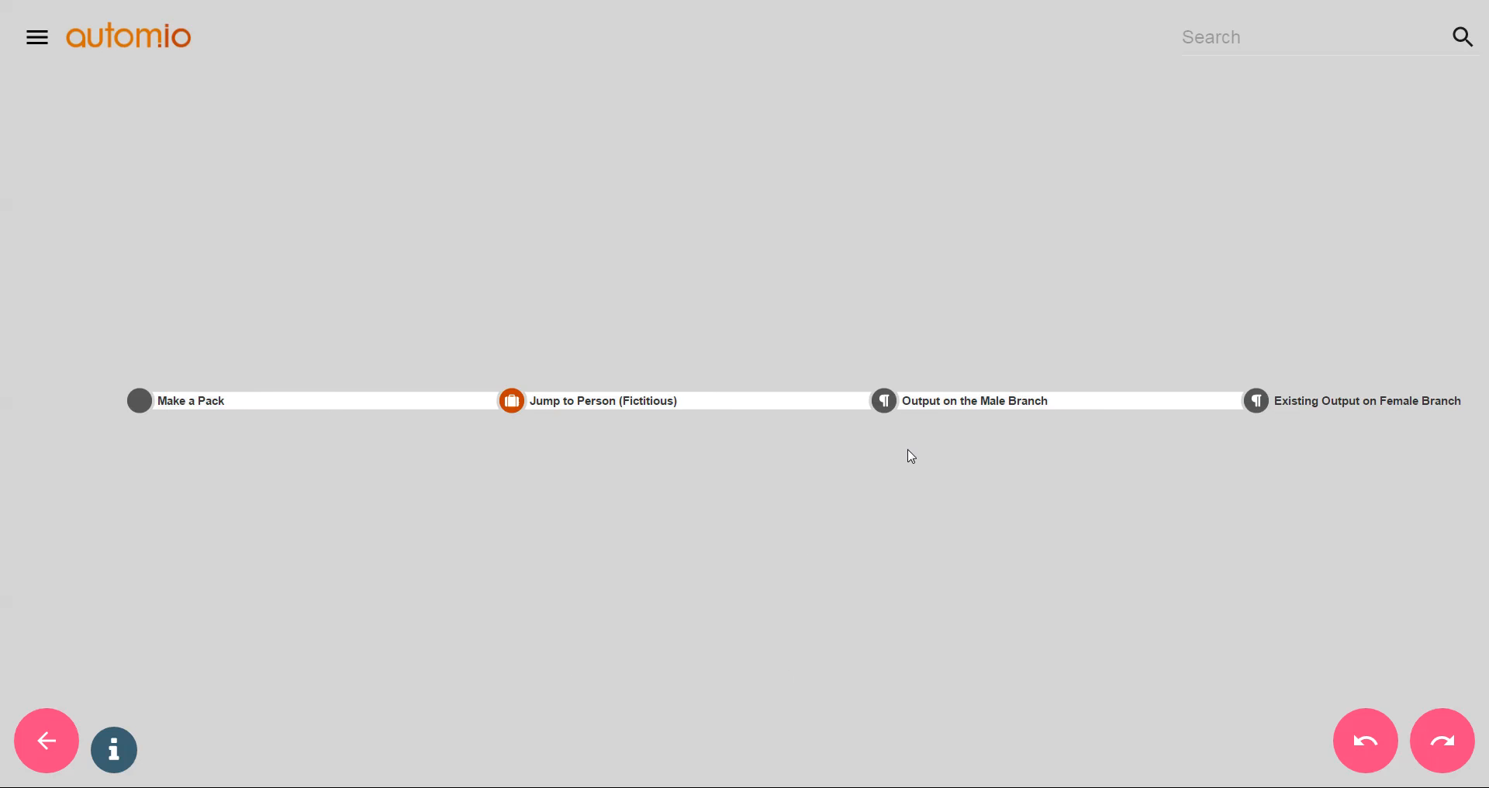
pyautogui.moveTo(1167, 529); pyautogui.dragTo(1148, 482)
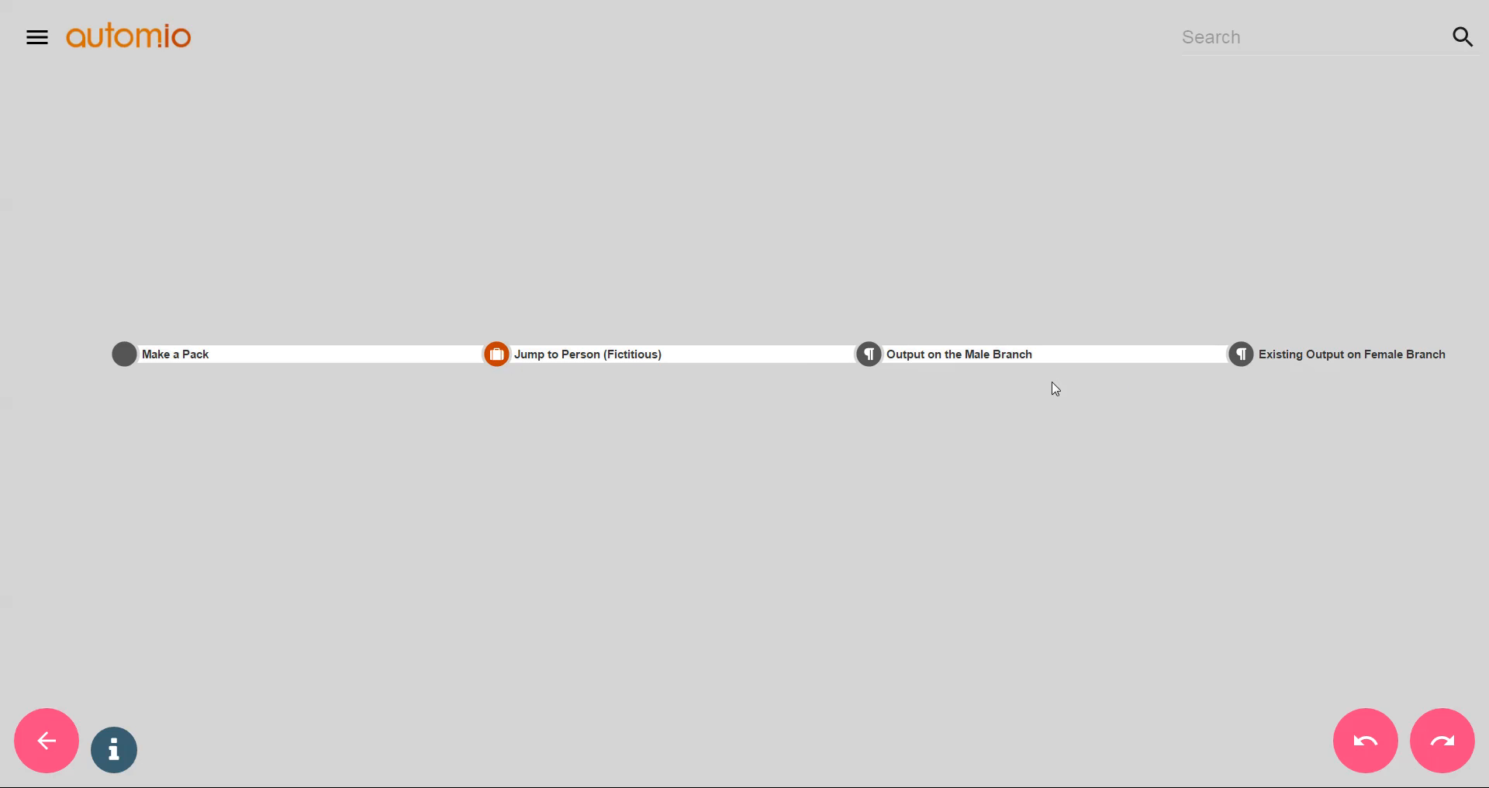
pyautogui.click(1247, 363)
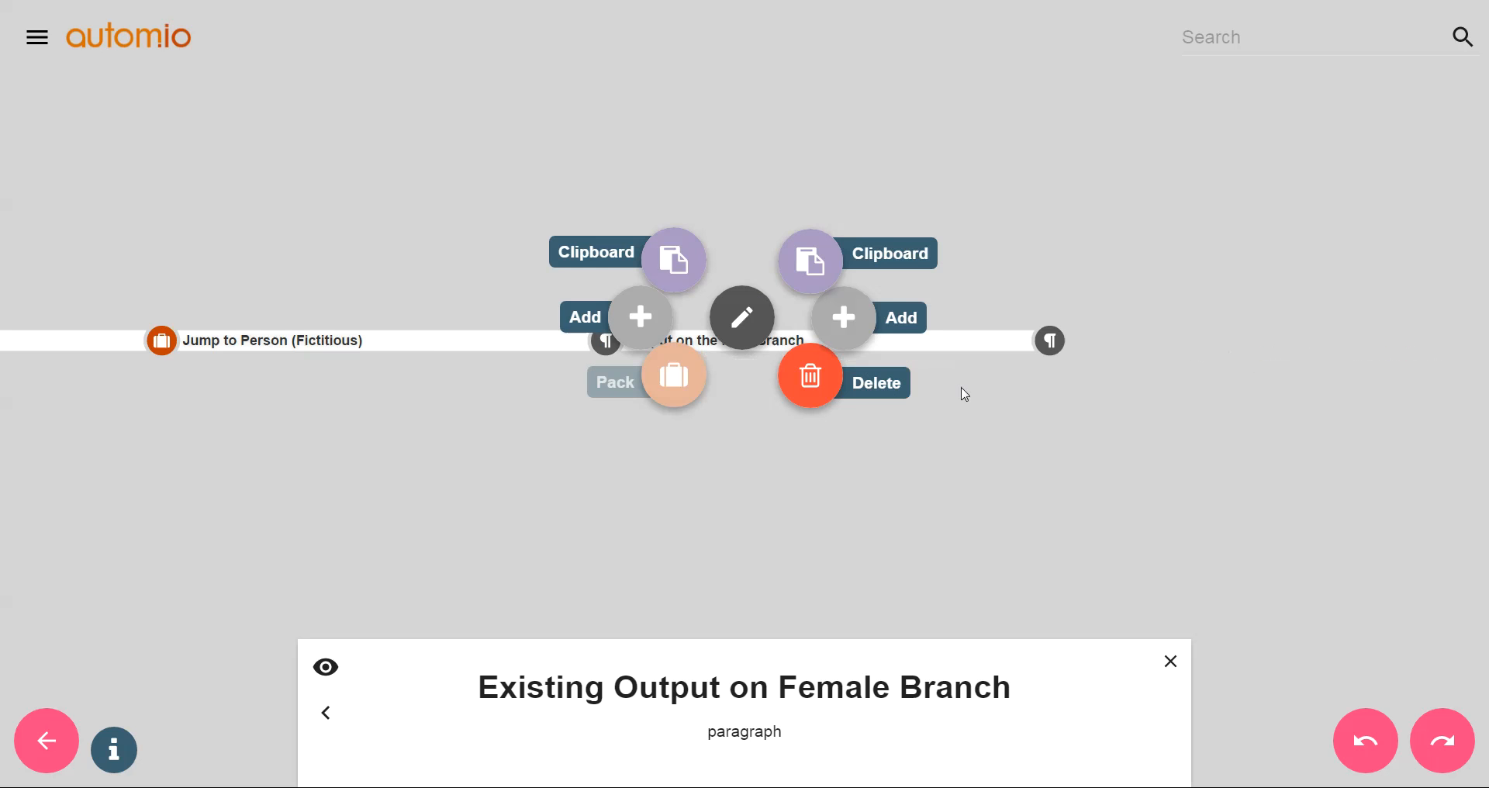
pyautogui.click(843, 318)
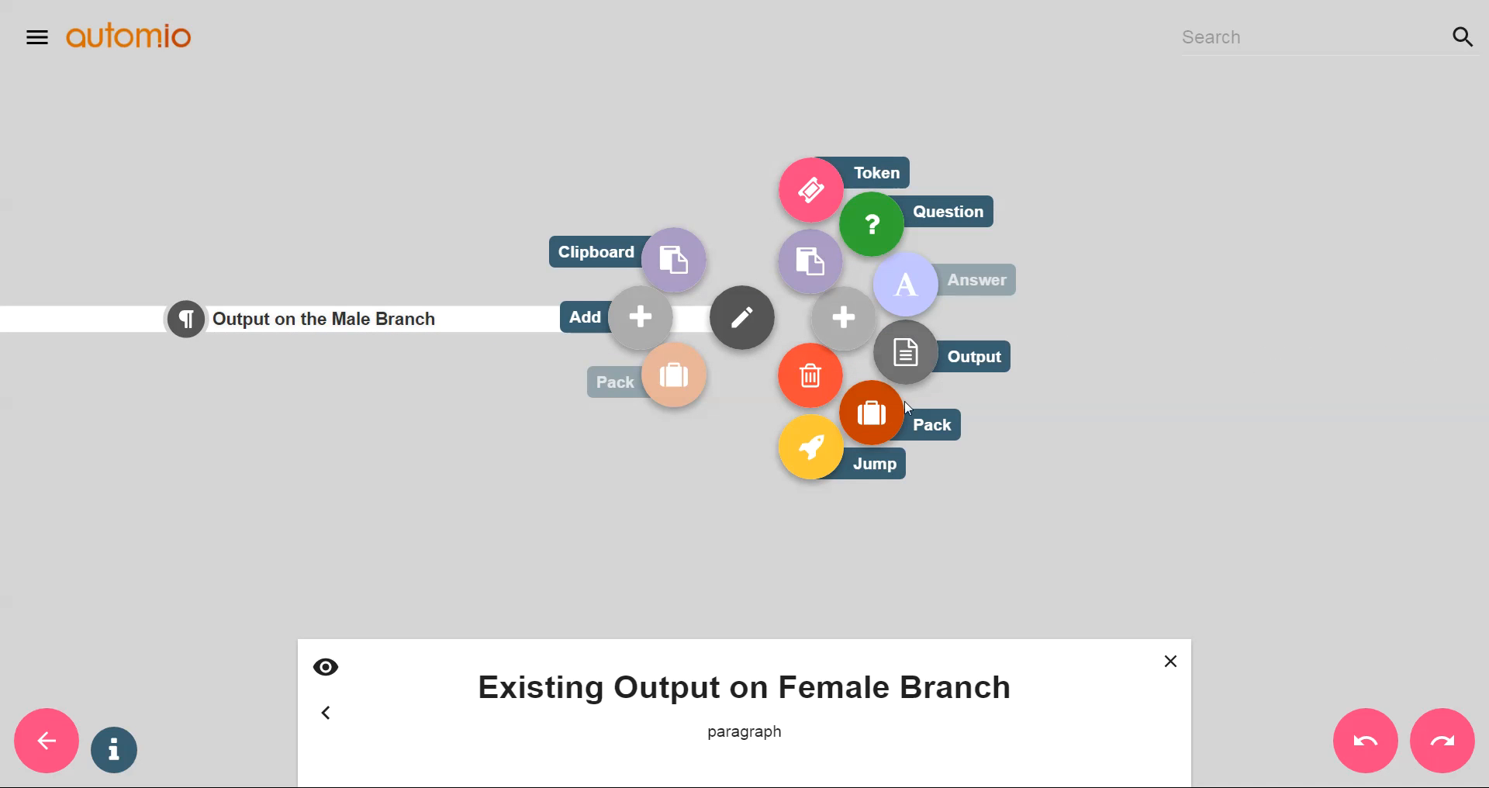
pyautogui.click(872, 412)
pyautogui.click(911, 494)
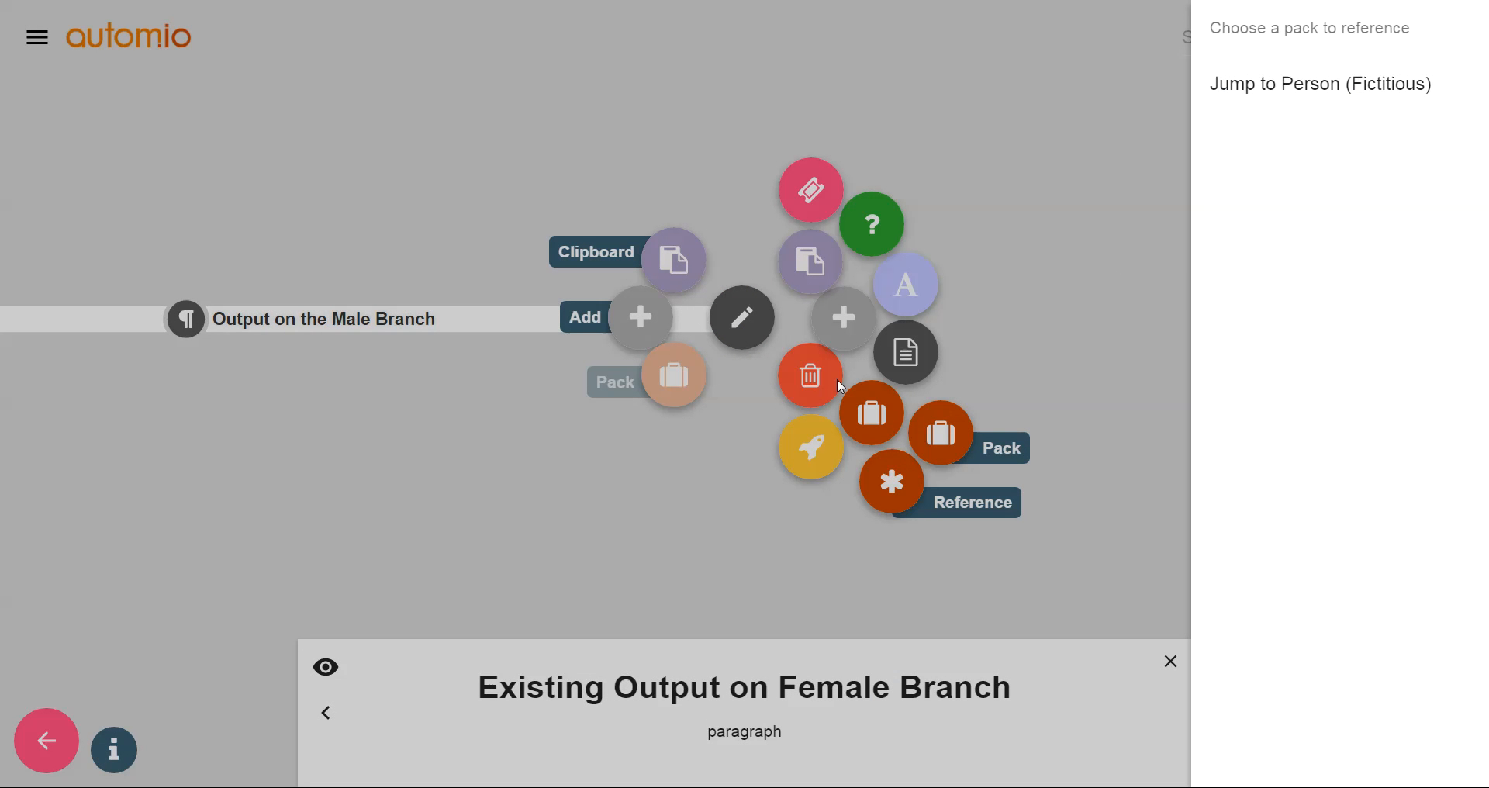
pyautogui.click(329, 459)
pyautogui.click(362, 448)
# - Retitle the "Jump to Person (Fictitious)" pack in the flow as "Actor" and save it
pyautogui.moveTo(346, 440); pyautogui.dragTo(726, 425)
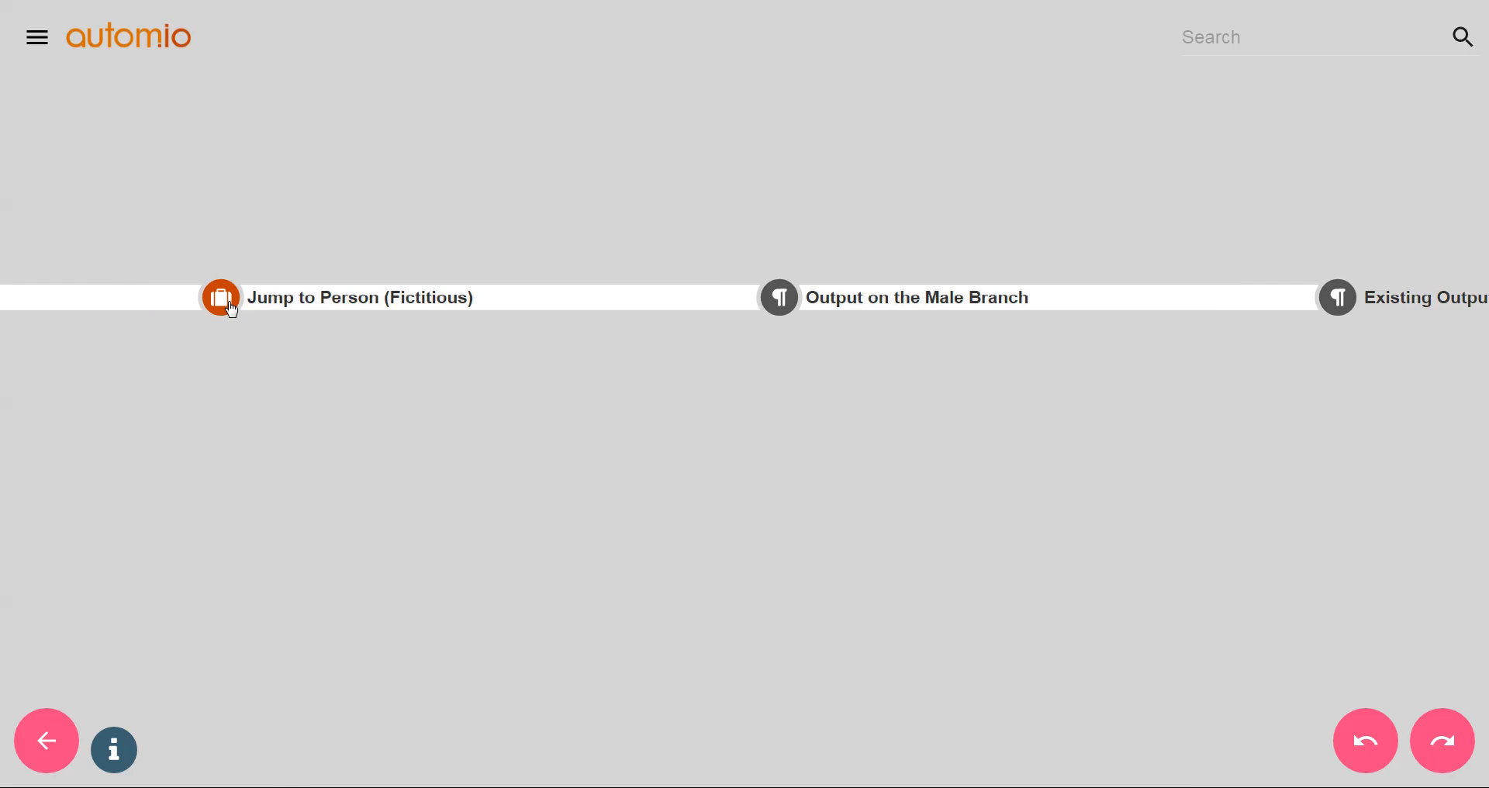
pyautogui.click(232, 308)
pyautogui.click(764, 332)
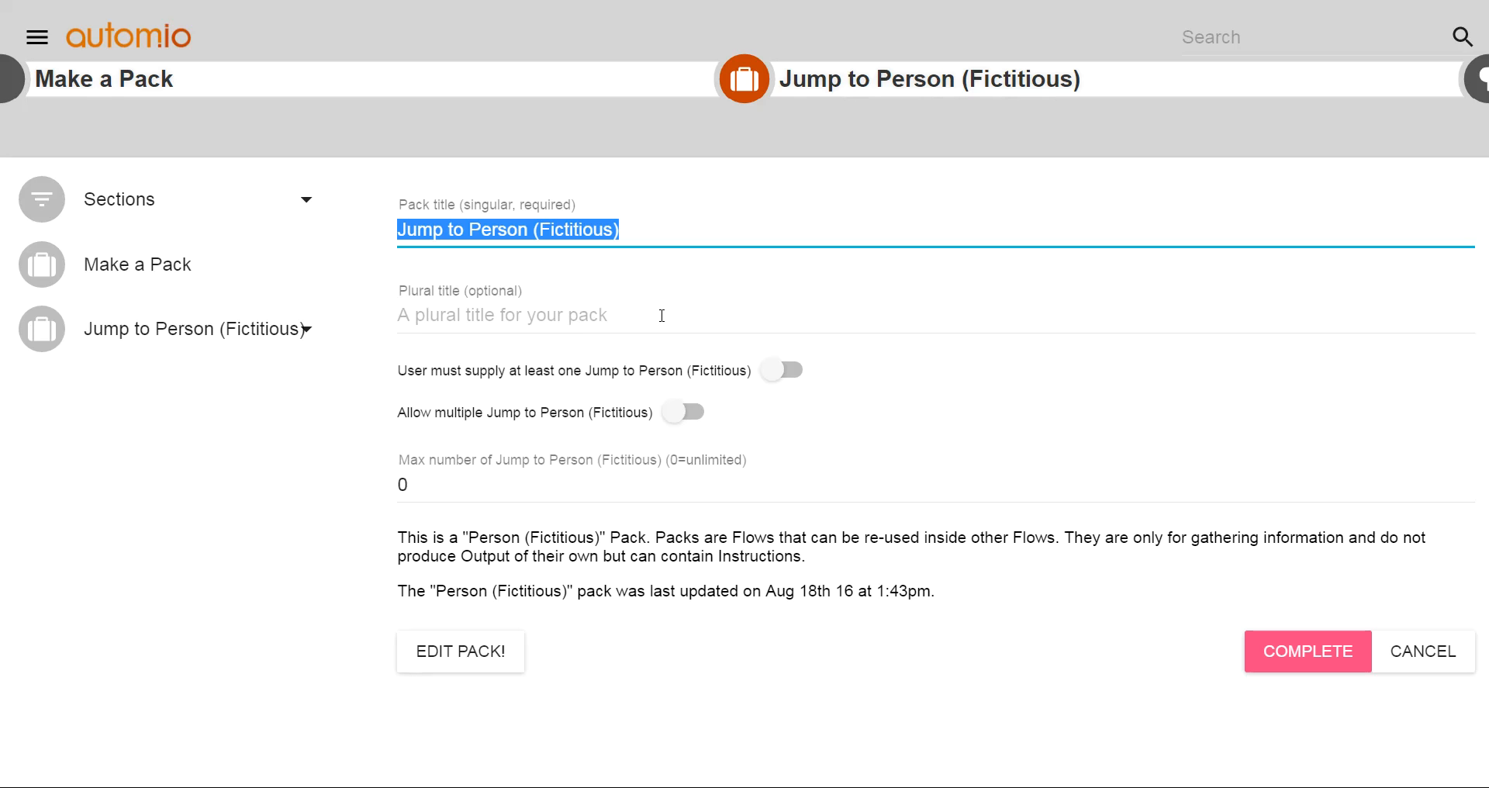
pyautogui.write('Actor')
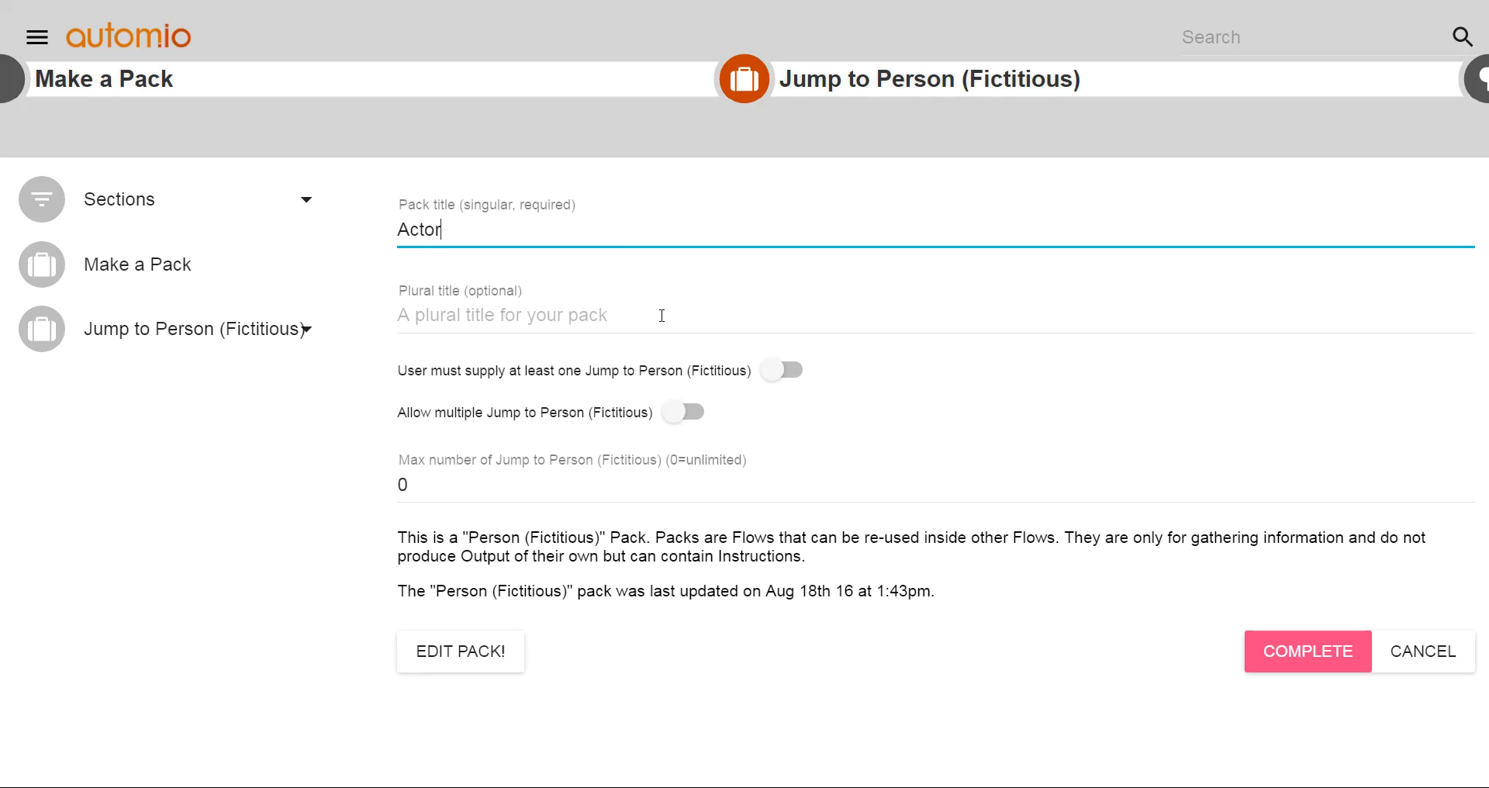
pyautogui.click(1272, 650)
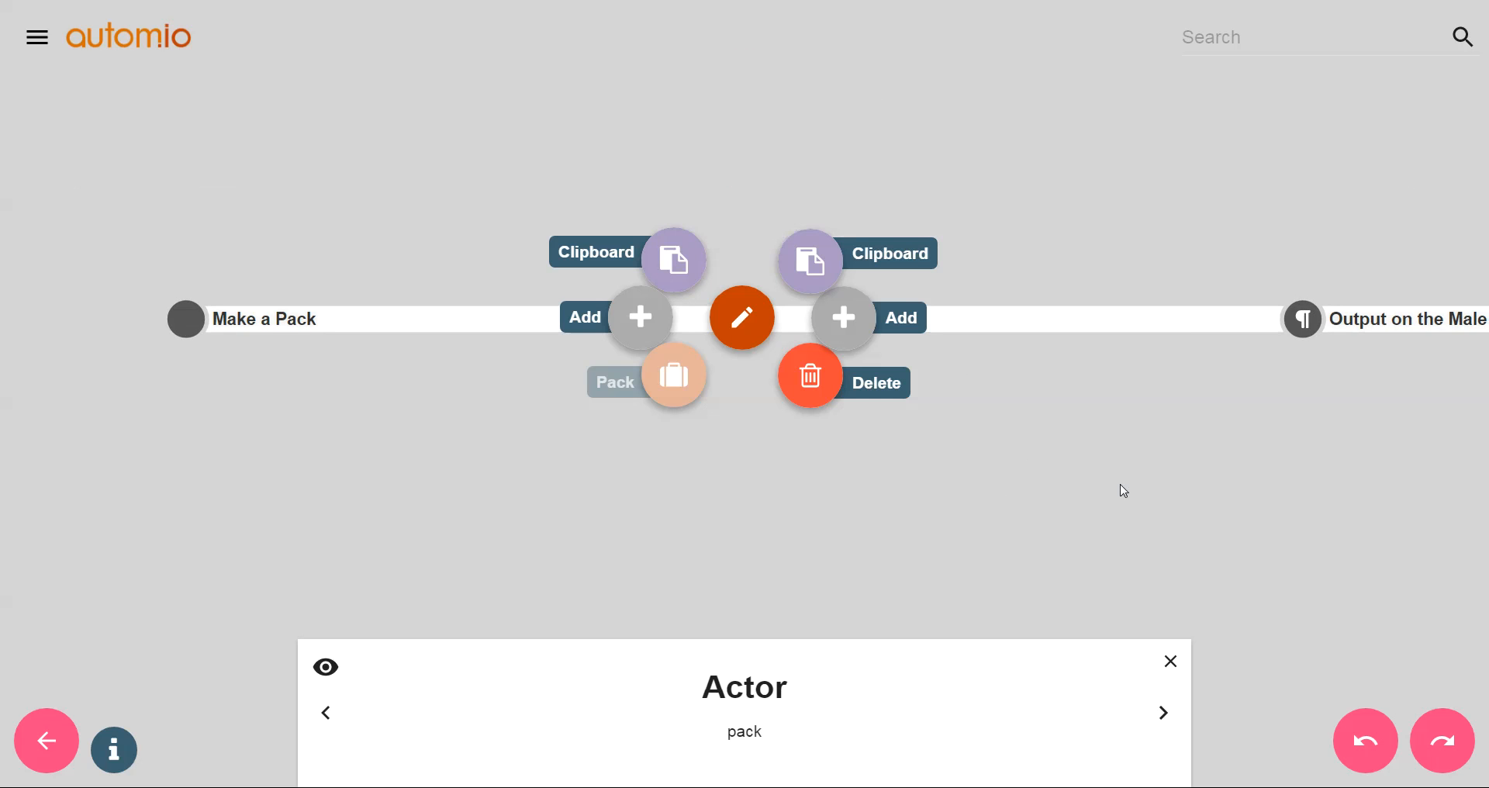
# - Add the existing Person (Fictitious) pack after the Existing Output on Female Branch paragraph
pyautogui.moveTo(1123, 486); pyautogui.dragTo(1015, 450)
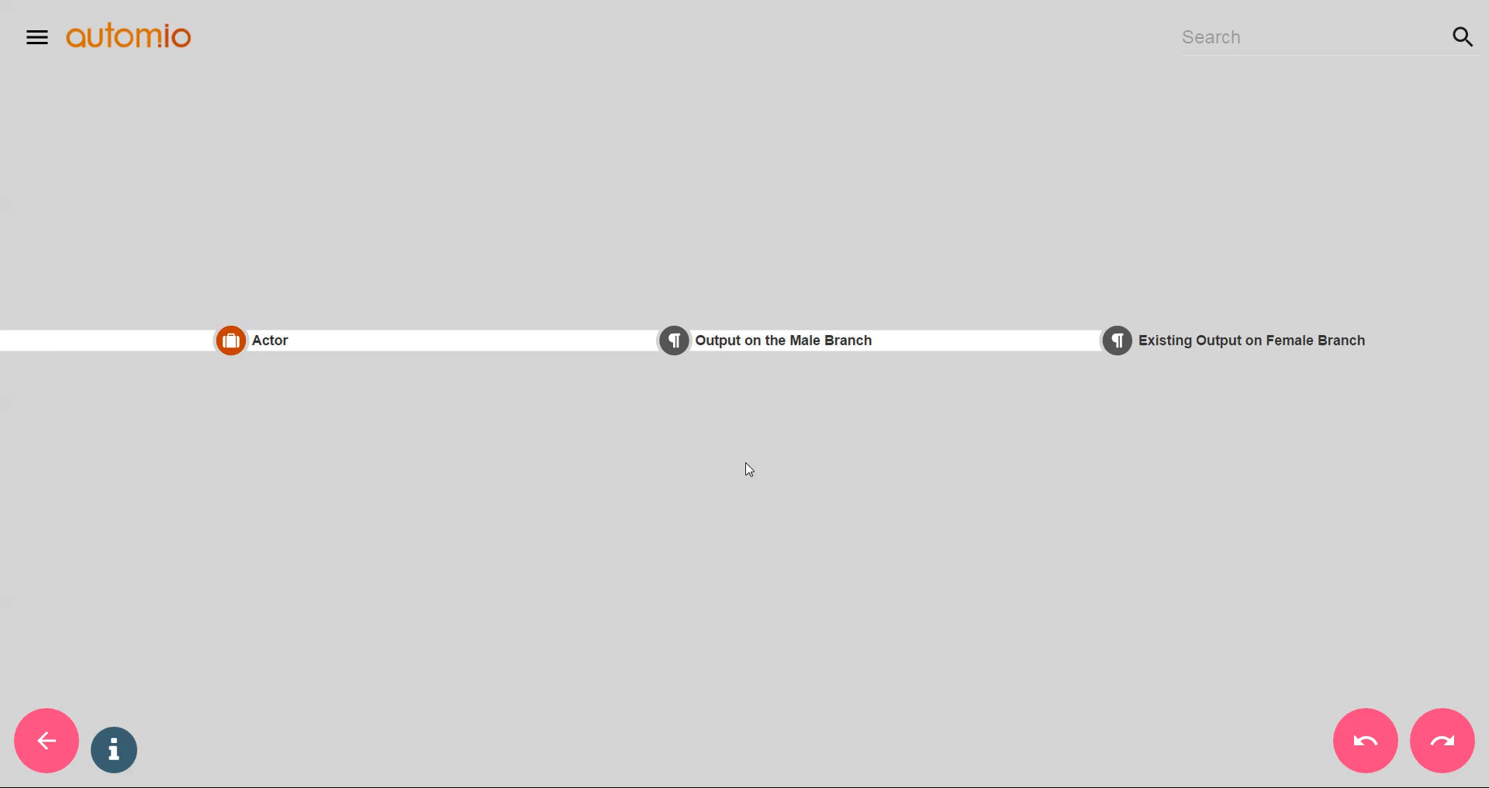
pyautogui.click(903, 348)
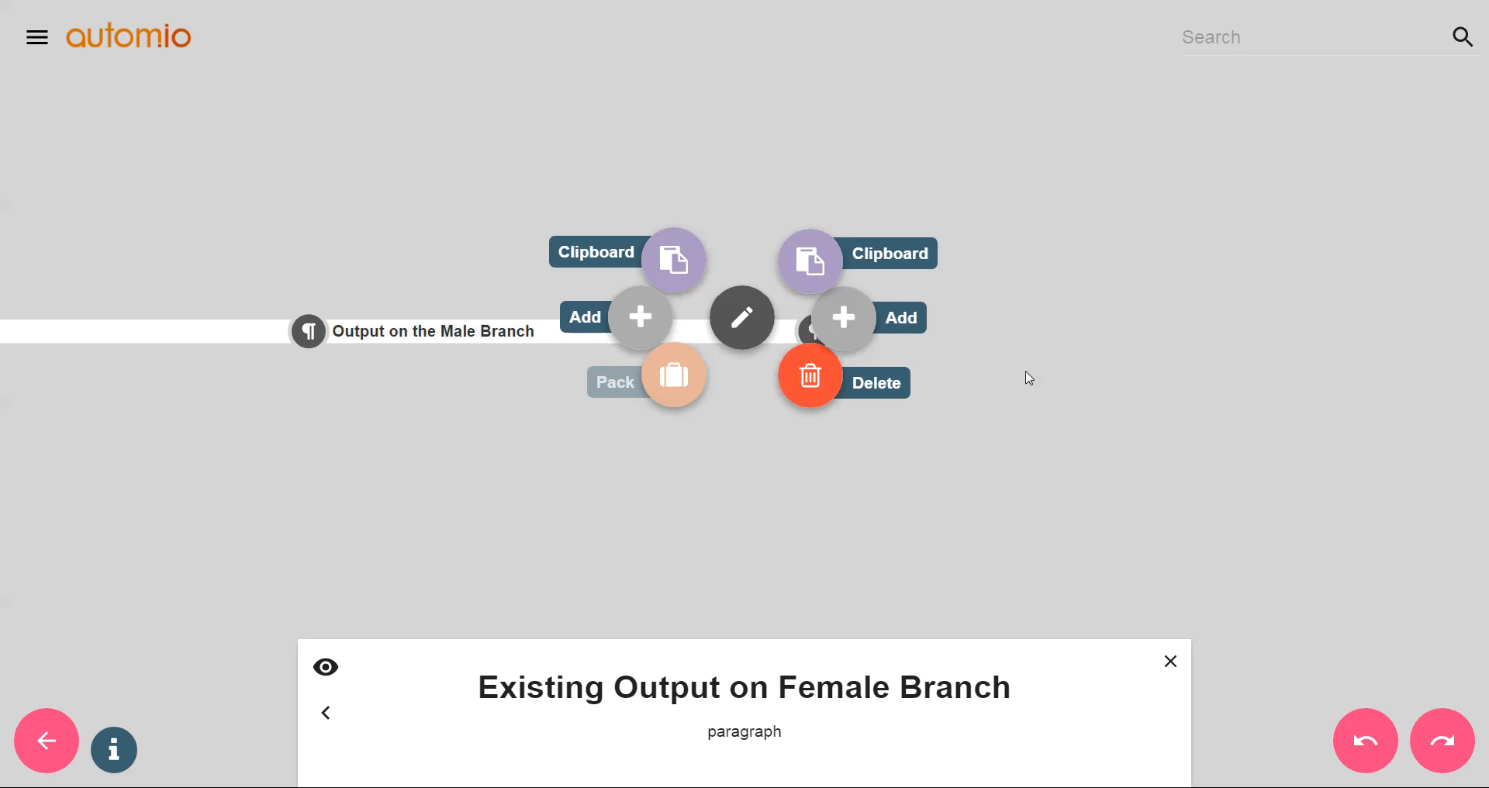
pyautogui.click(859, 337)
pyautogui.click(872, 415)
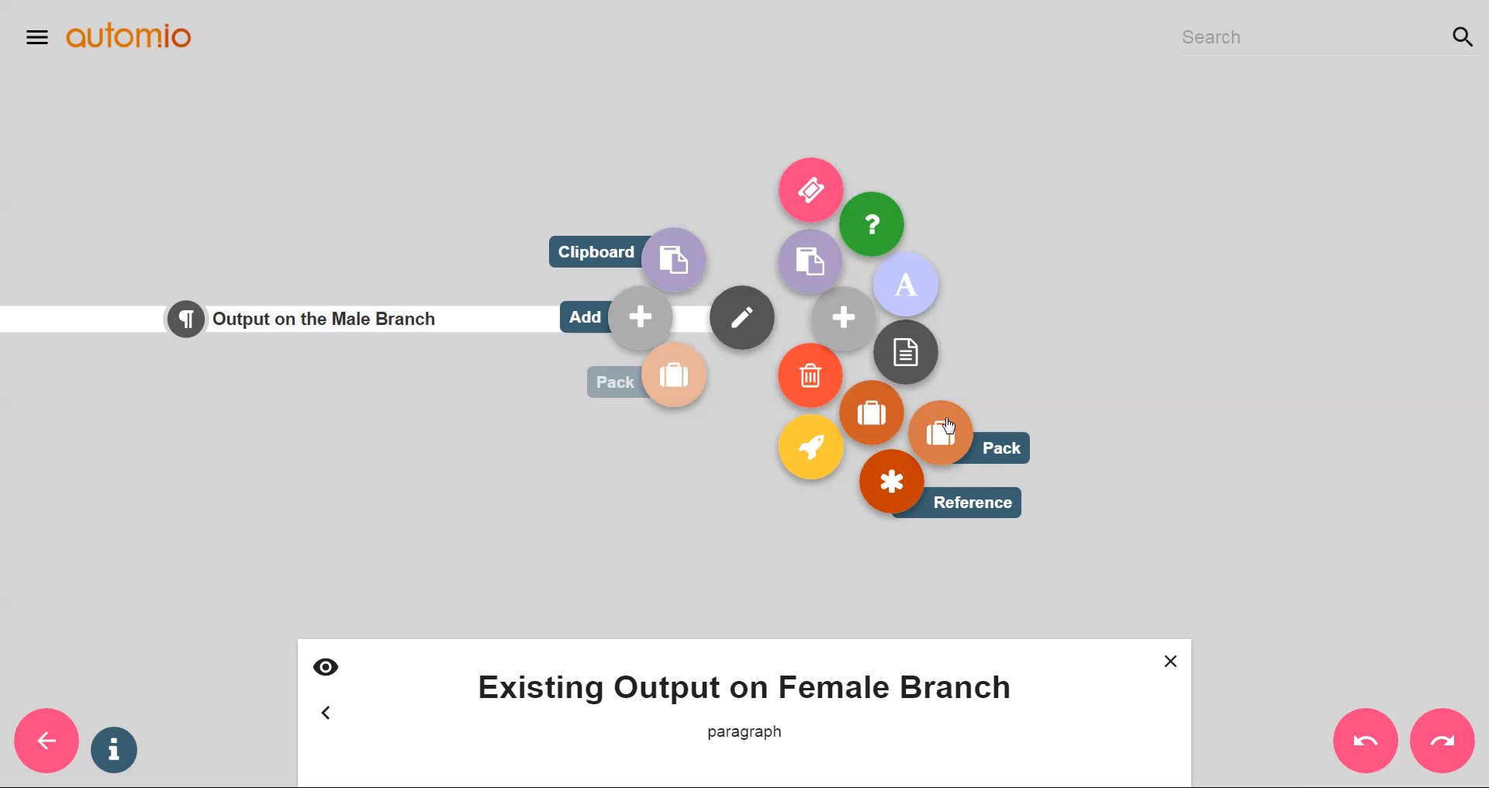
pyautogui.click(954, 448)
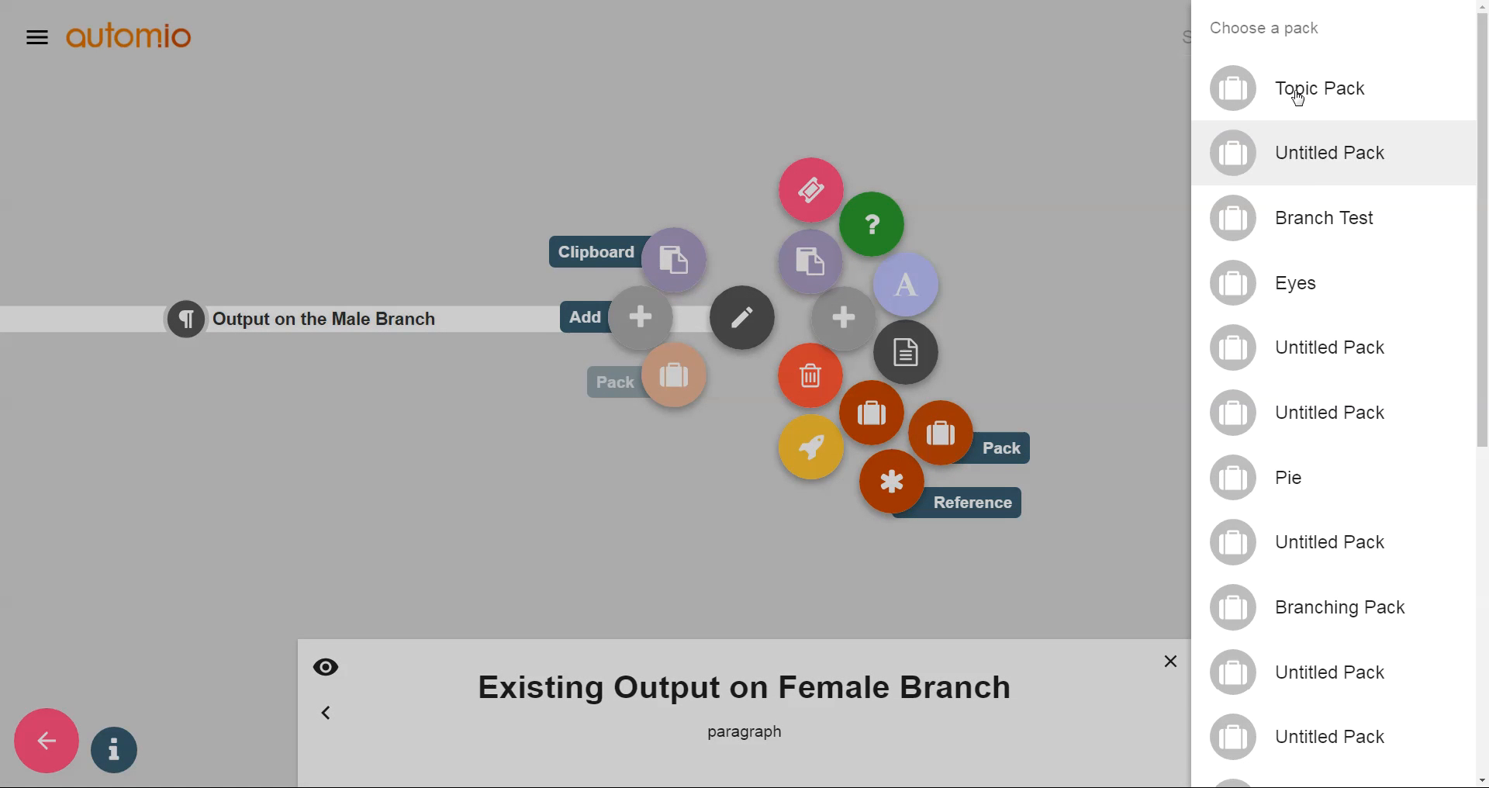
pyautogui.scroll(-6, 1394, 347)
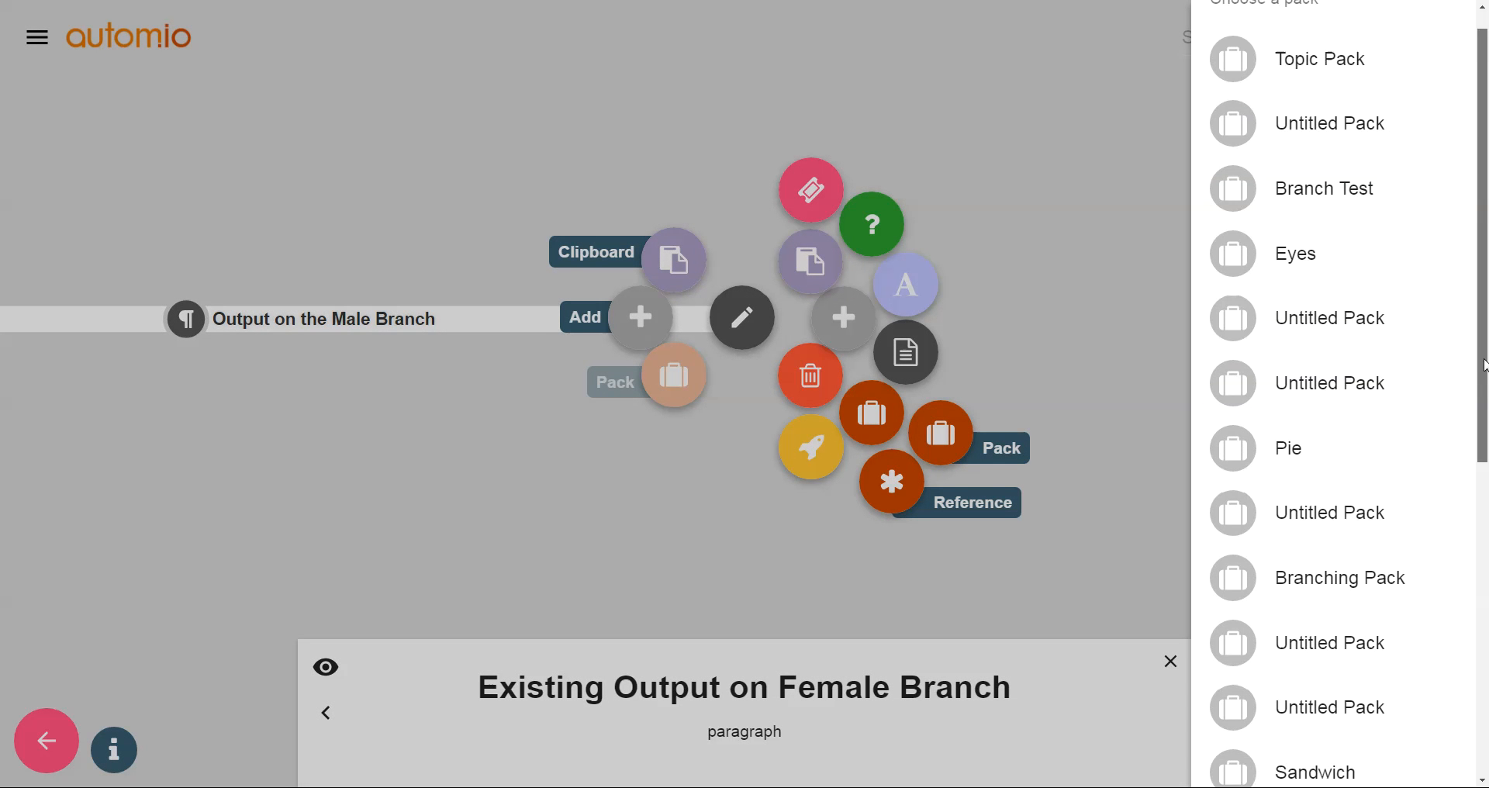
pyautogui.scroll(-2, 1335, 394)
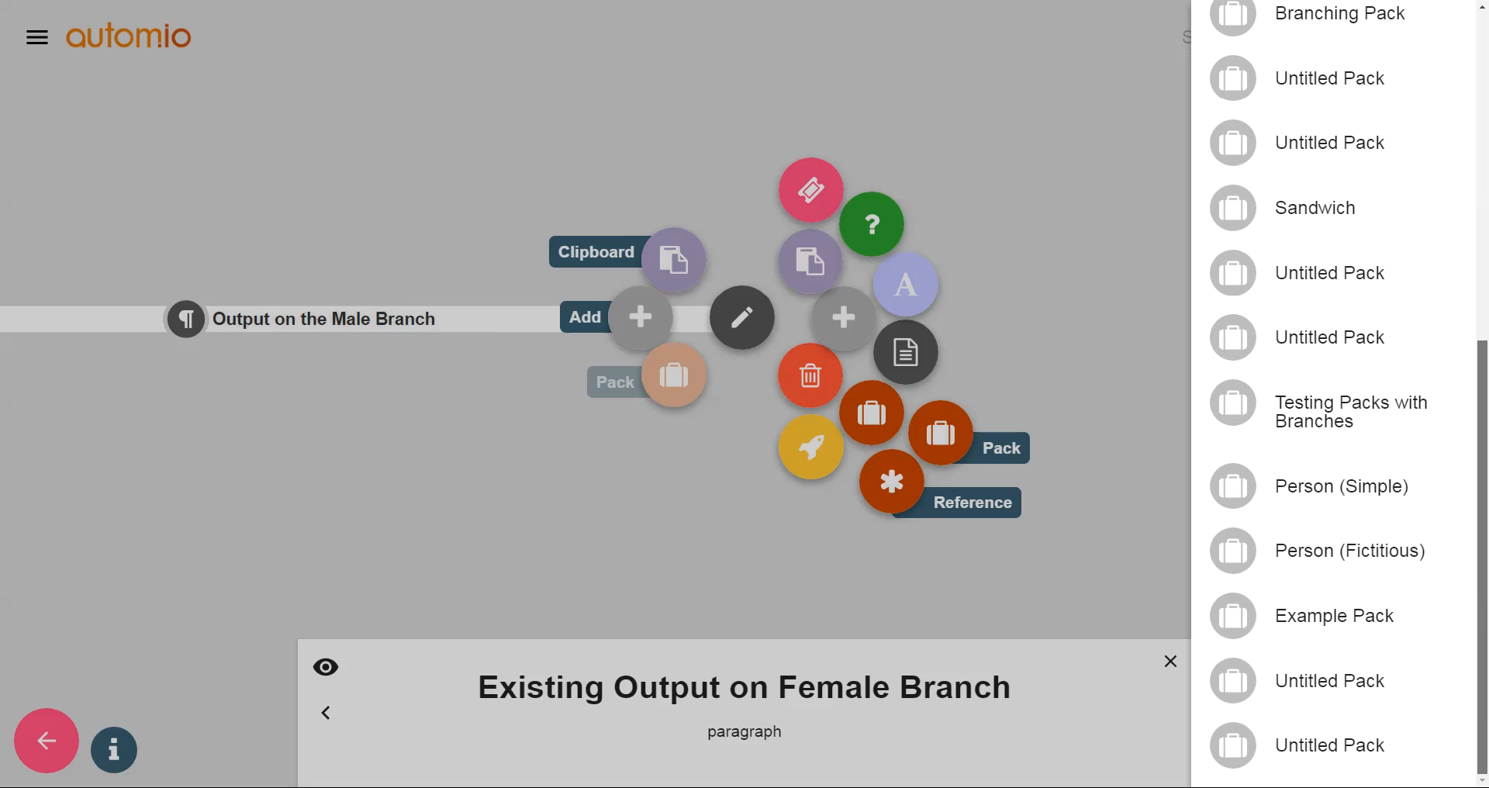
pyautogui.click(1365, 562)
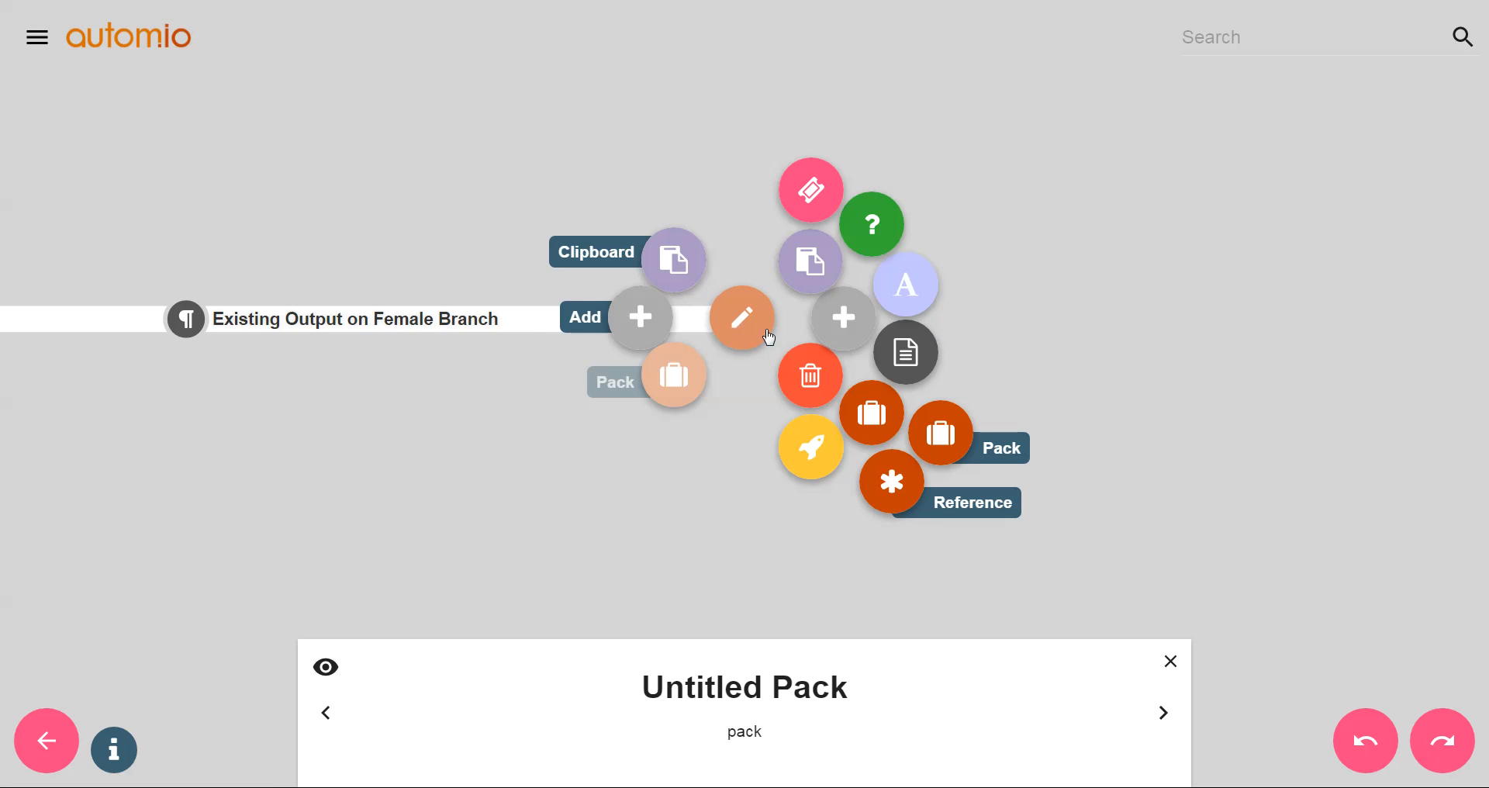
# - Title the pack at the end of the flow "Object" and save it
pyautogui.click(754, 349)
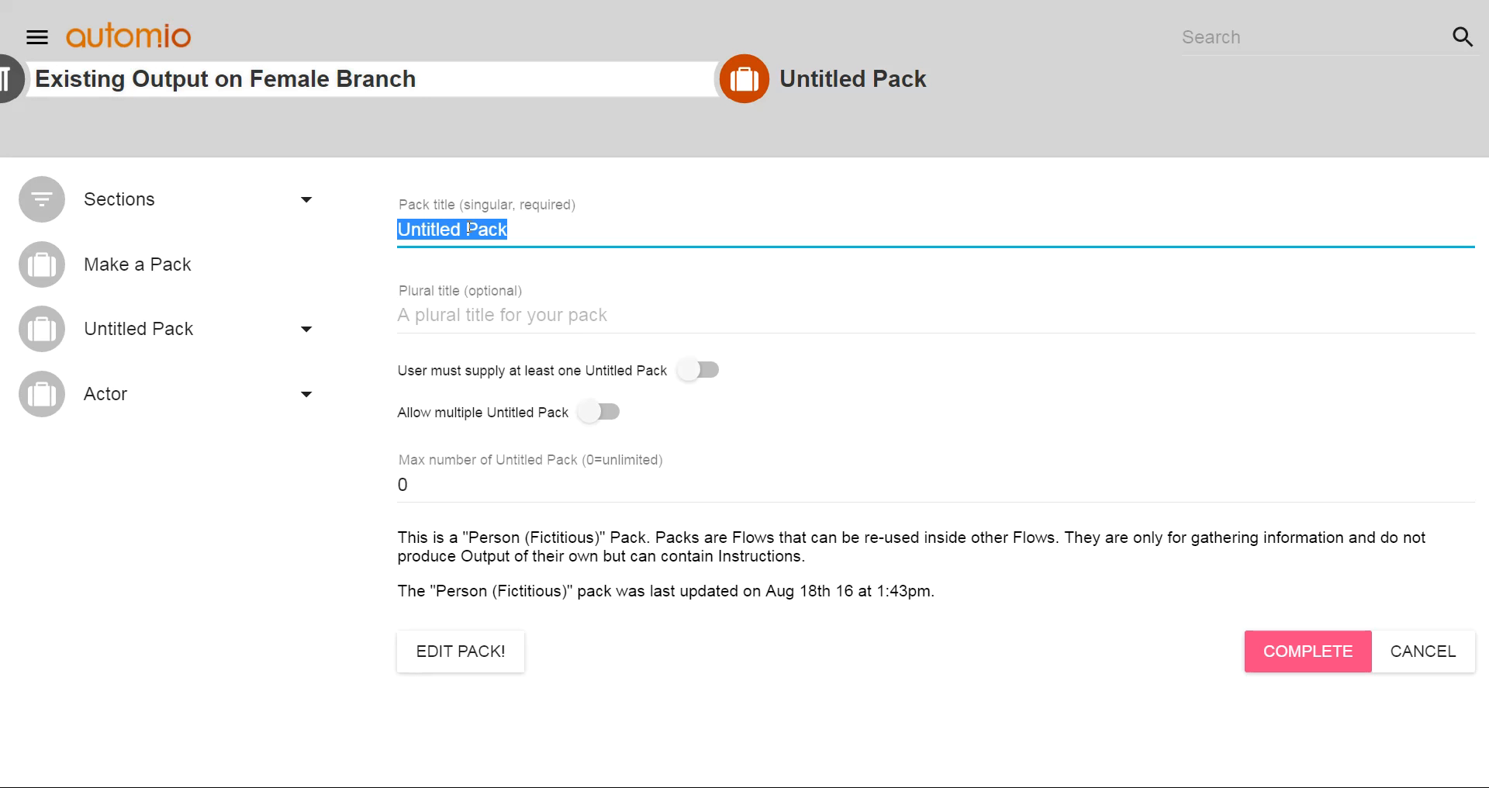
pyautogui.write('Object')
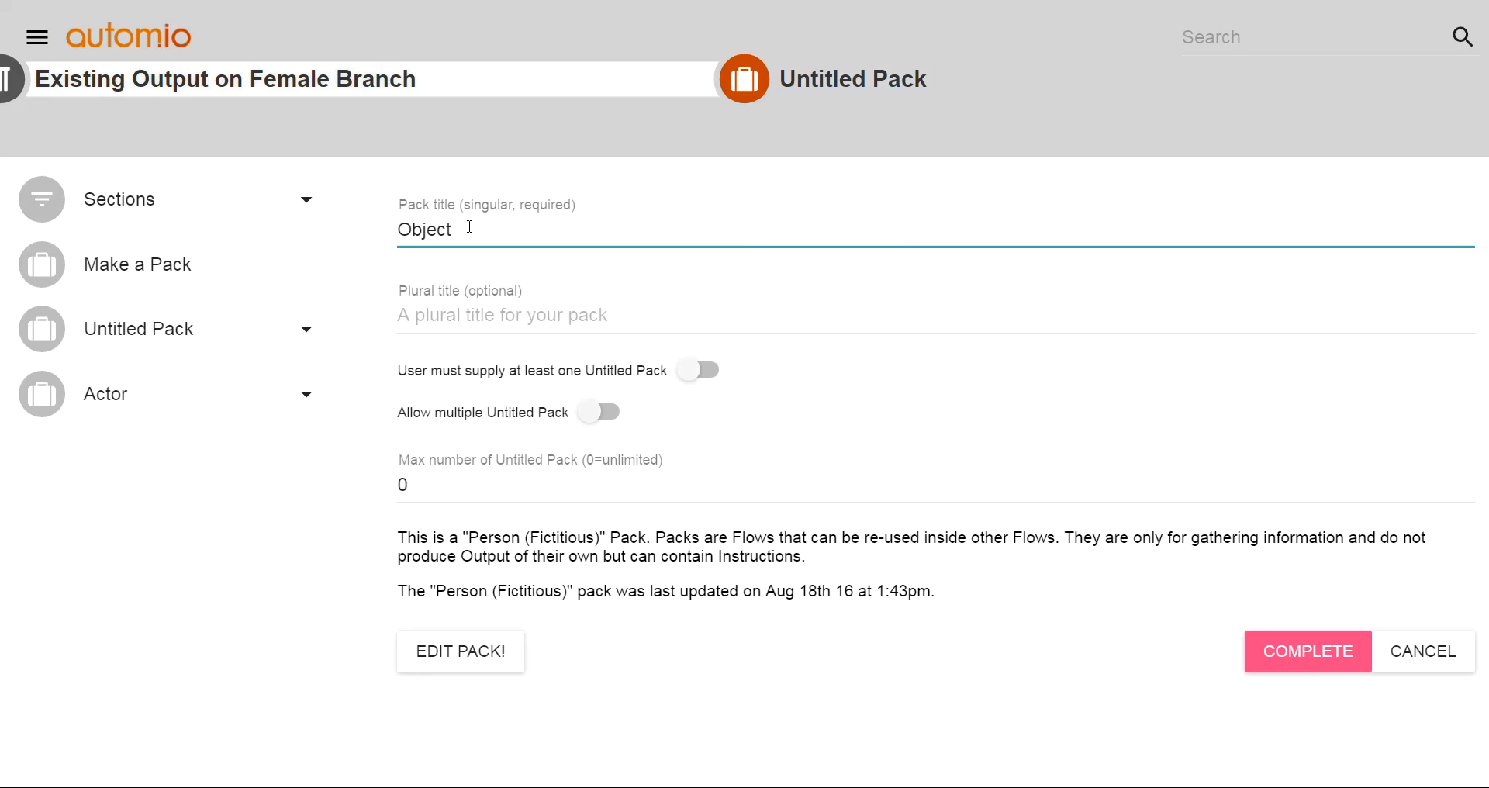
pyautogui.click(1311, 656)
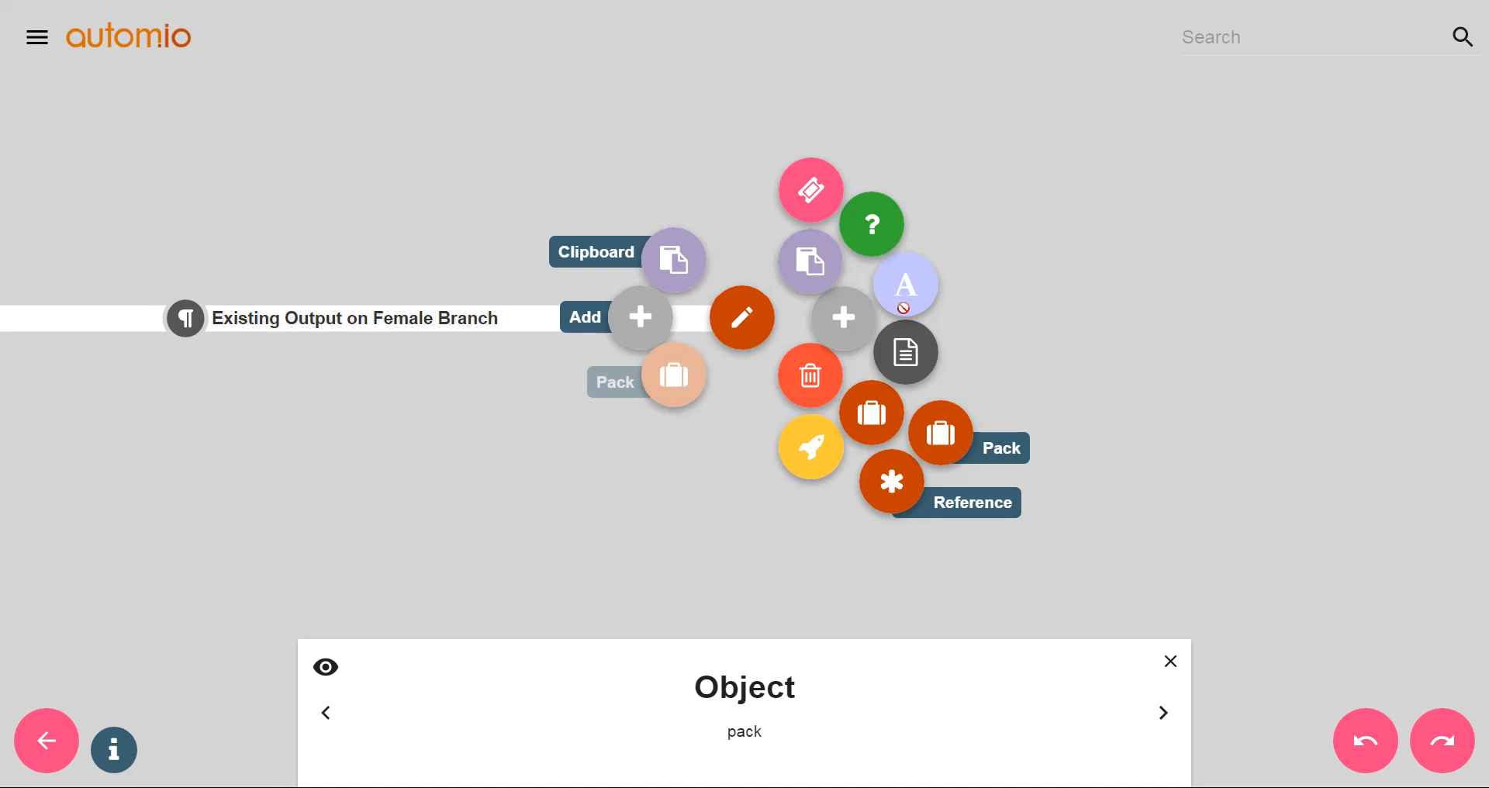
pyautogui.click(1207, 260)
pyautogui.moveTo(913, 422); pyautogui.dragTo(1394, 340)
pyautogui.moveTo(656, 344); pyautogui.dragTo(664, 344)
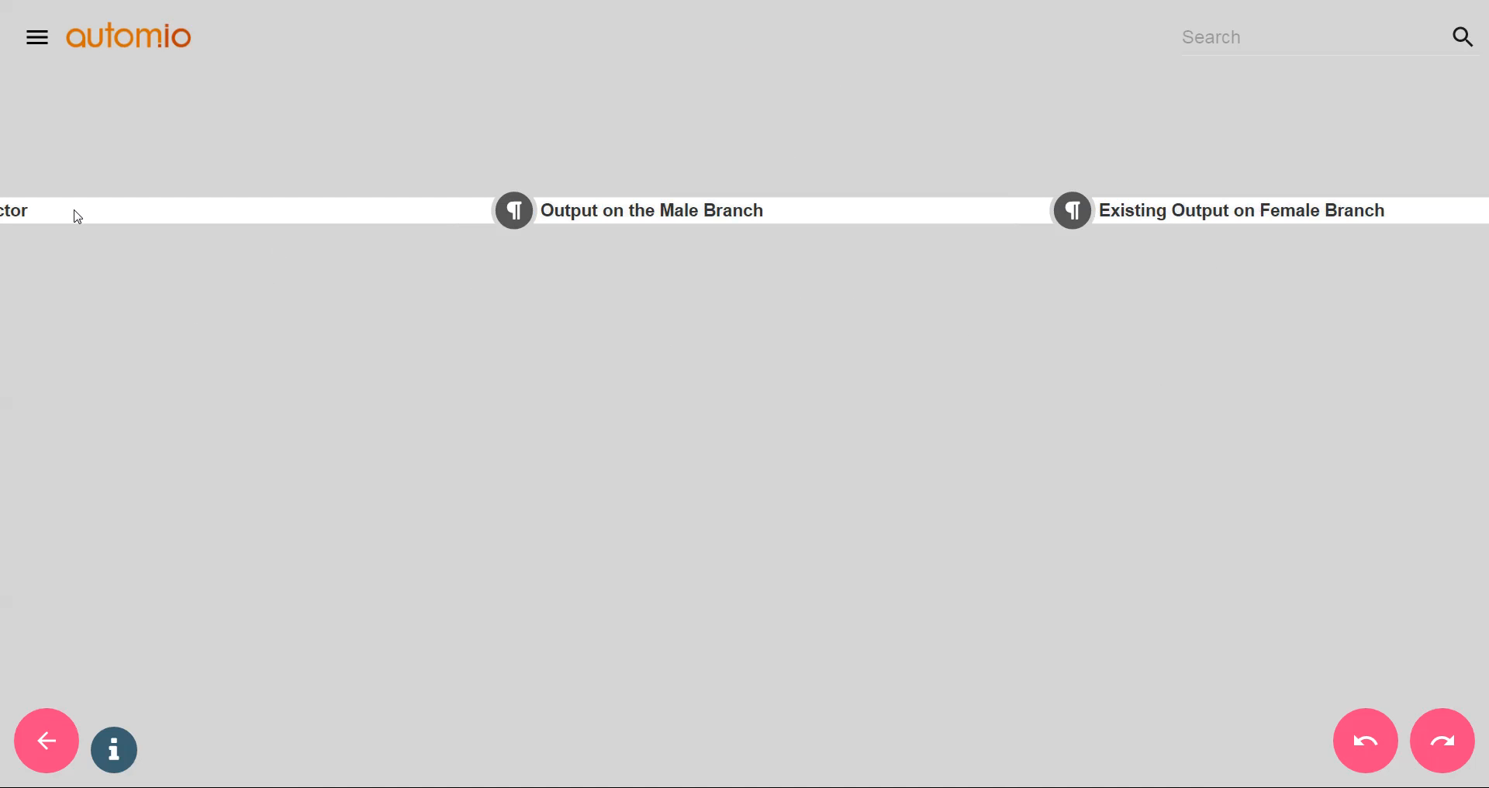
pyautogui.moveTo(1174, 339); pyautogui.dragTo(758, 357)
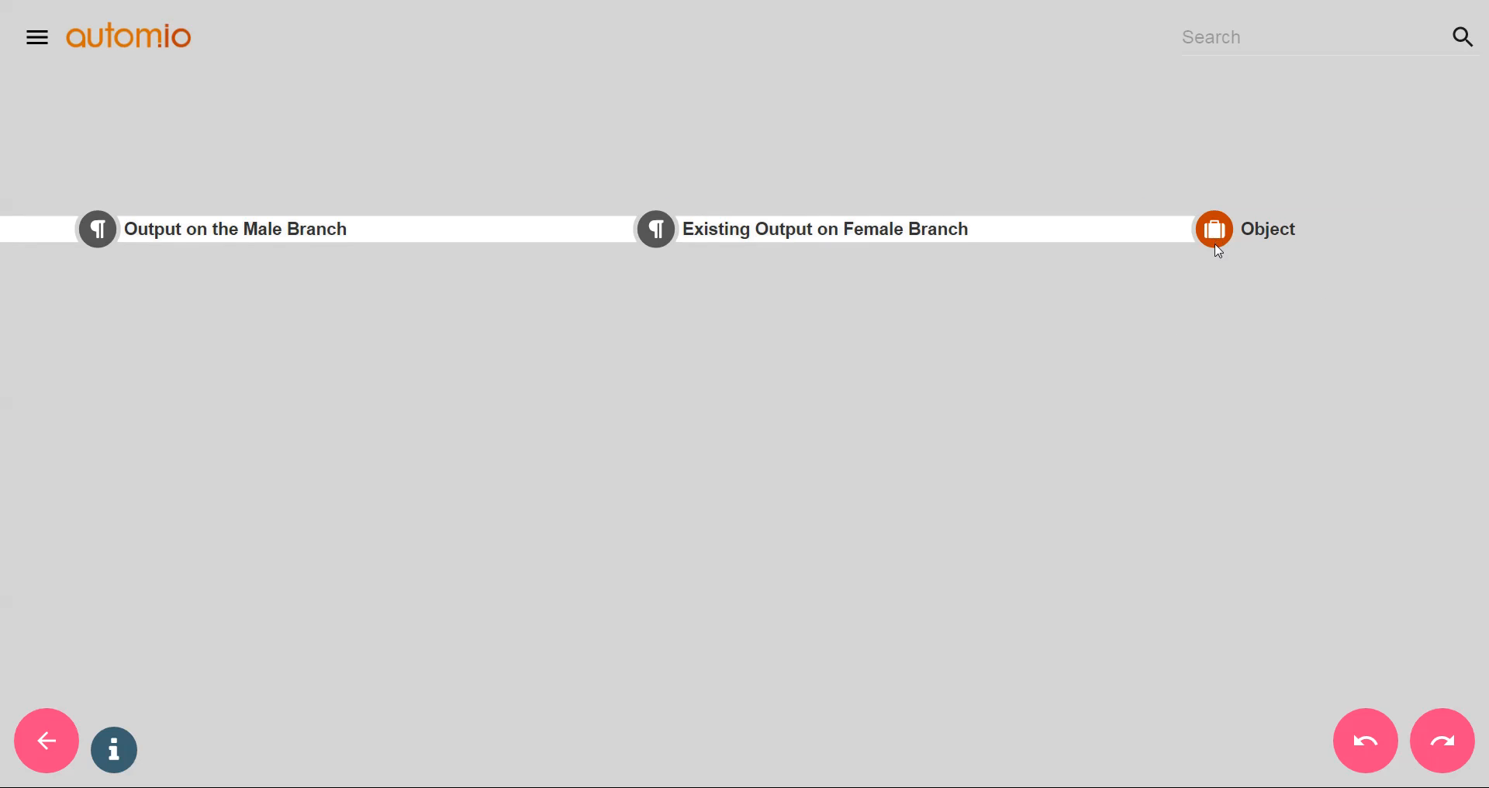
pyautogui.click(1218, 244)
pyautogui.click(745, 333)
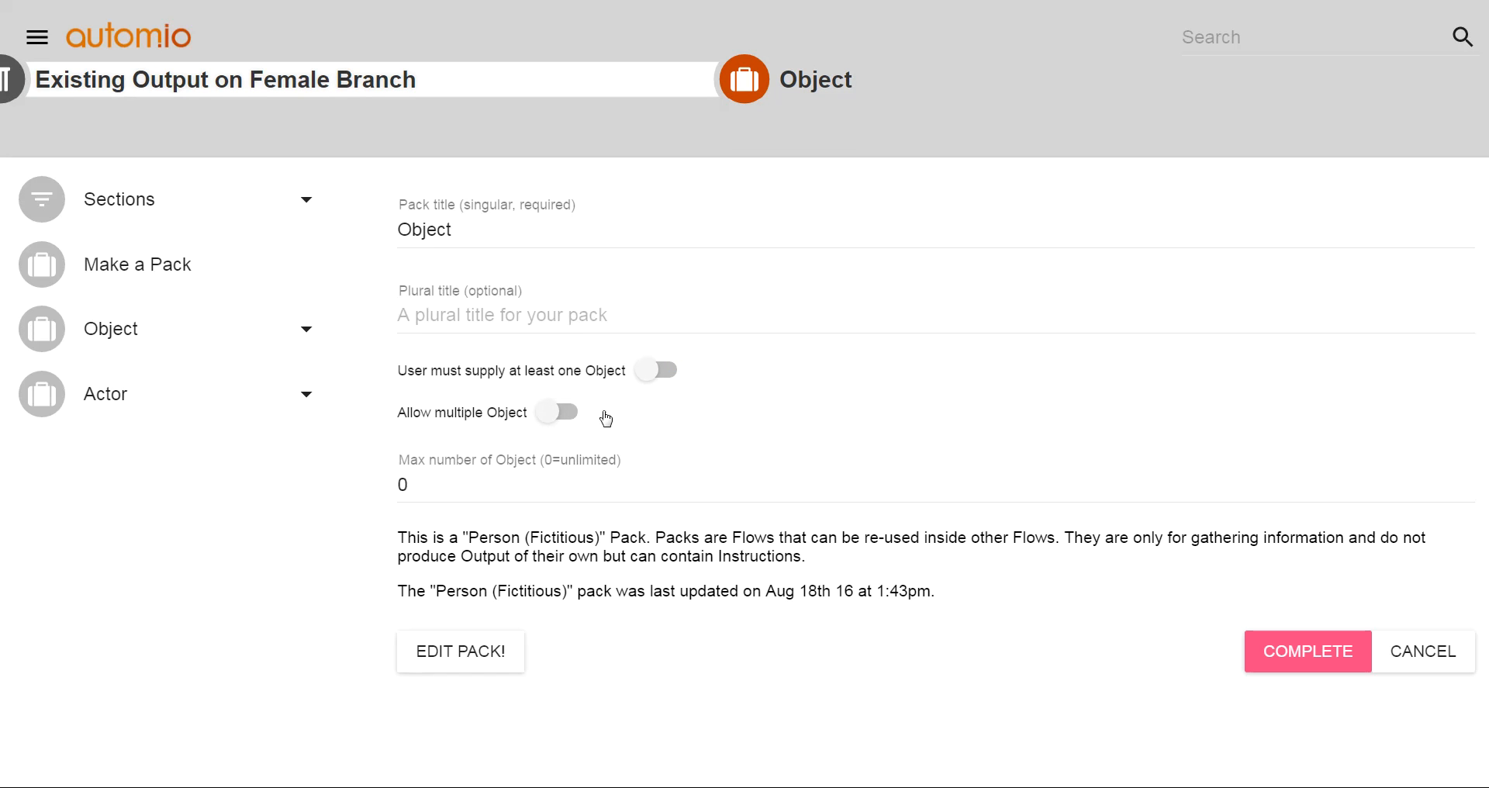
pyautogui.click(559, 412)
pyautogui.click(418, 484)
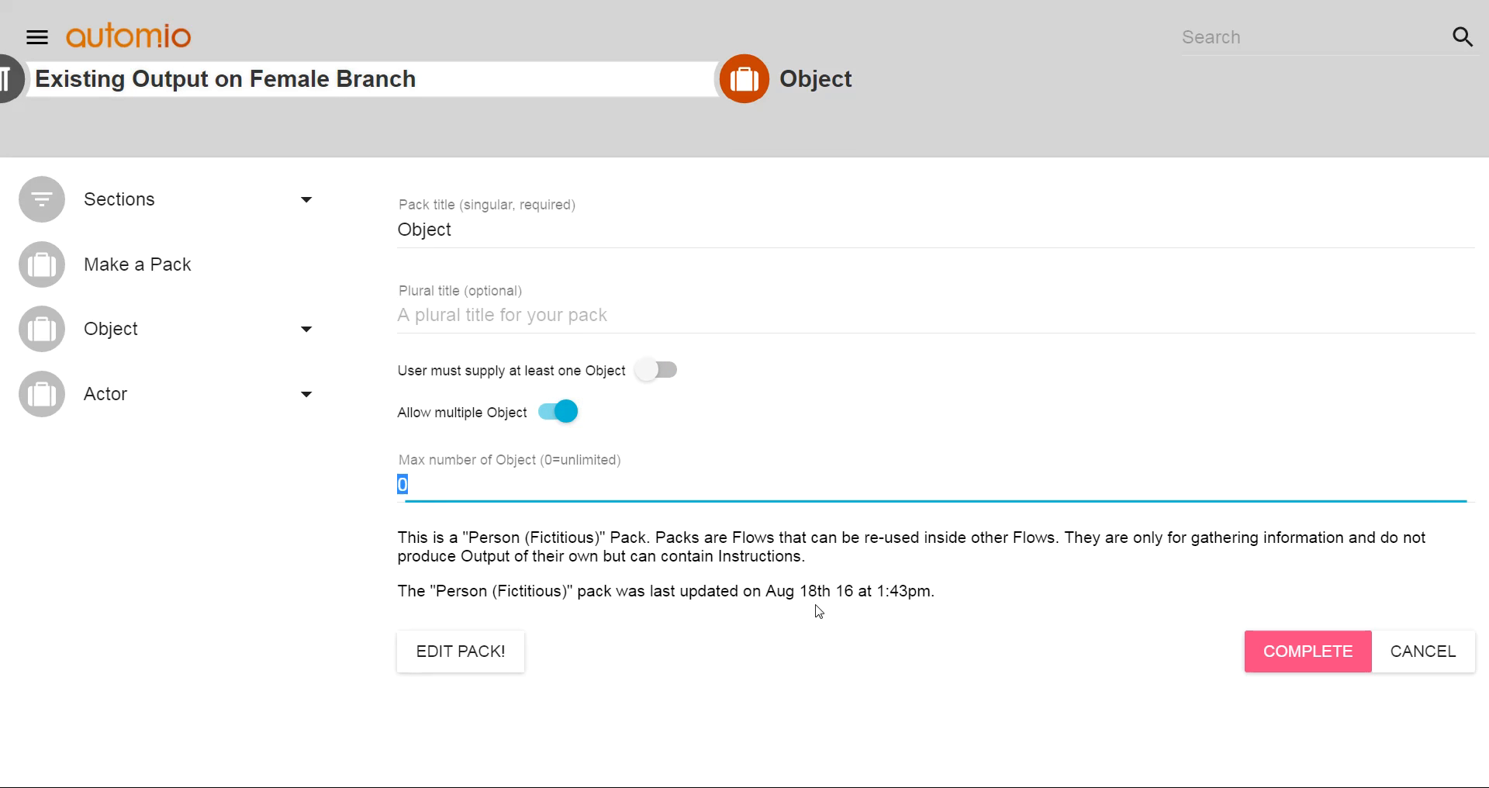
pyautogui.click(1426, 651)
pyautogui.click(1075, 485)
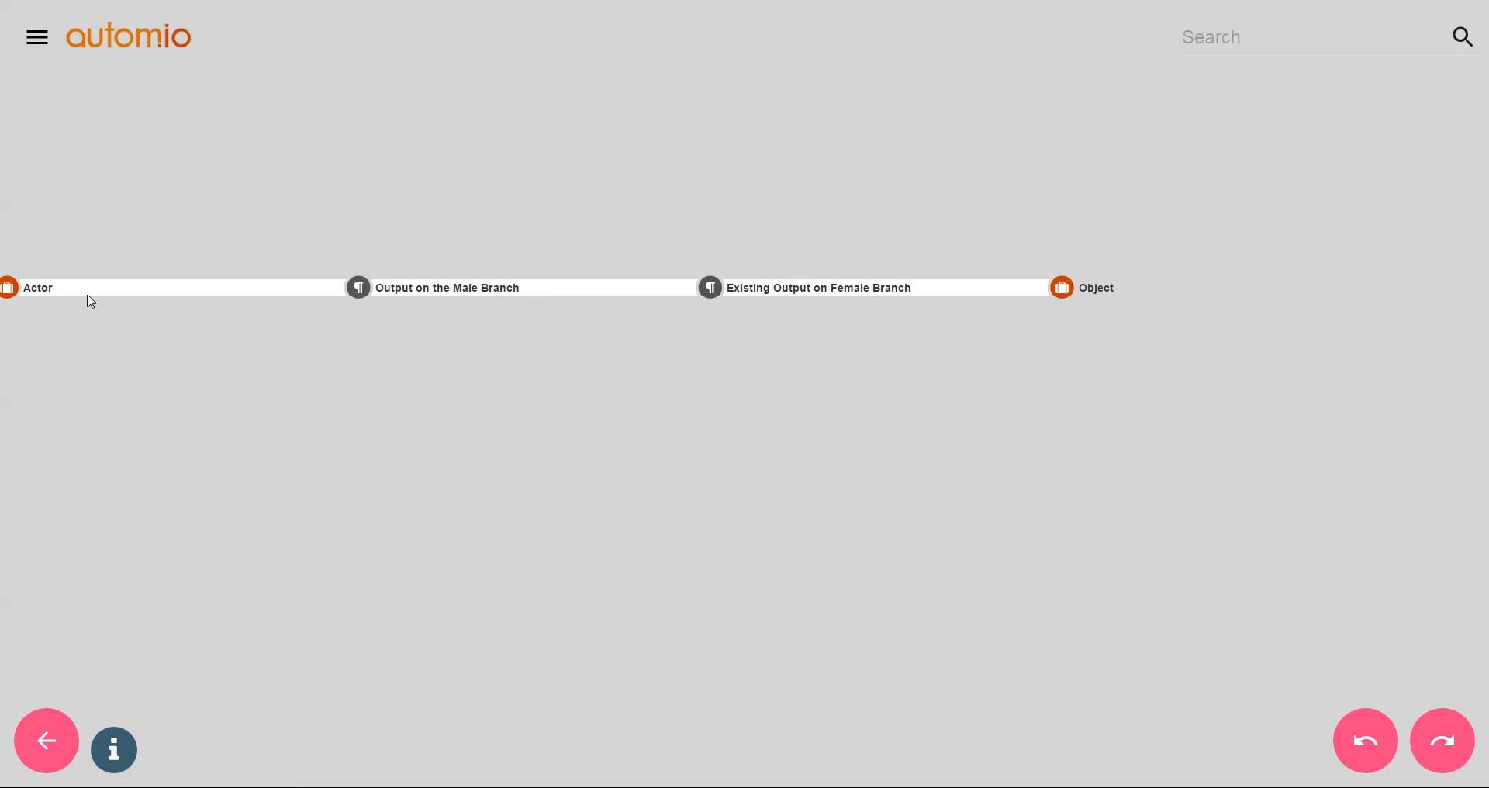
# - Add a reference to the Actor pack after the Object pack
pyautogui.click(1067, 291)
pyautogui.click(844, 318)
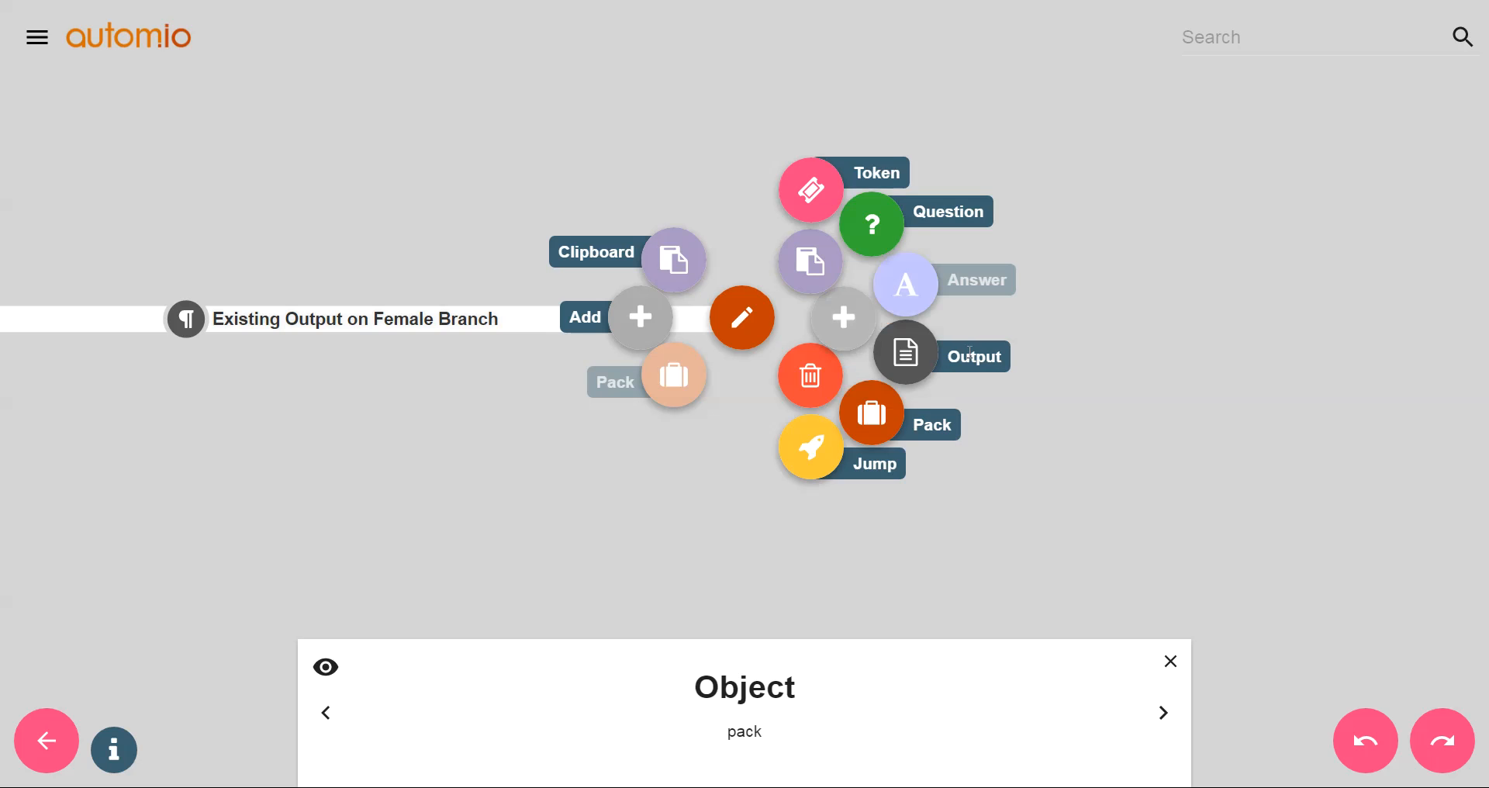
pyautogui.click(872, 412)
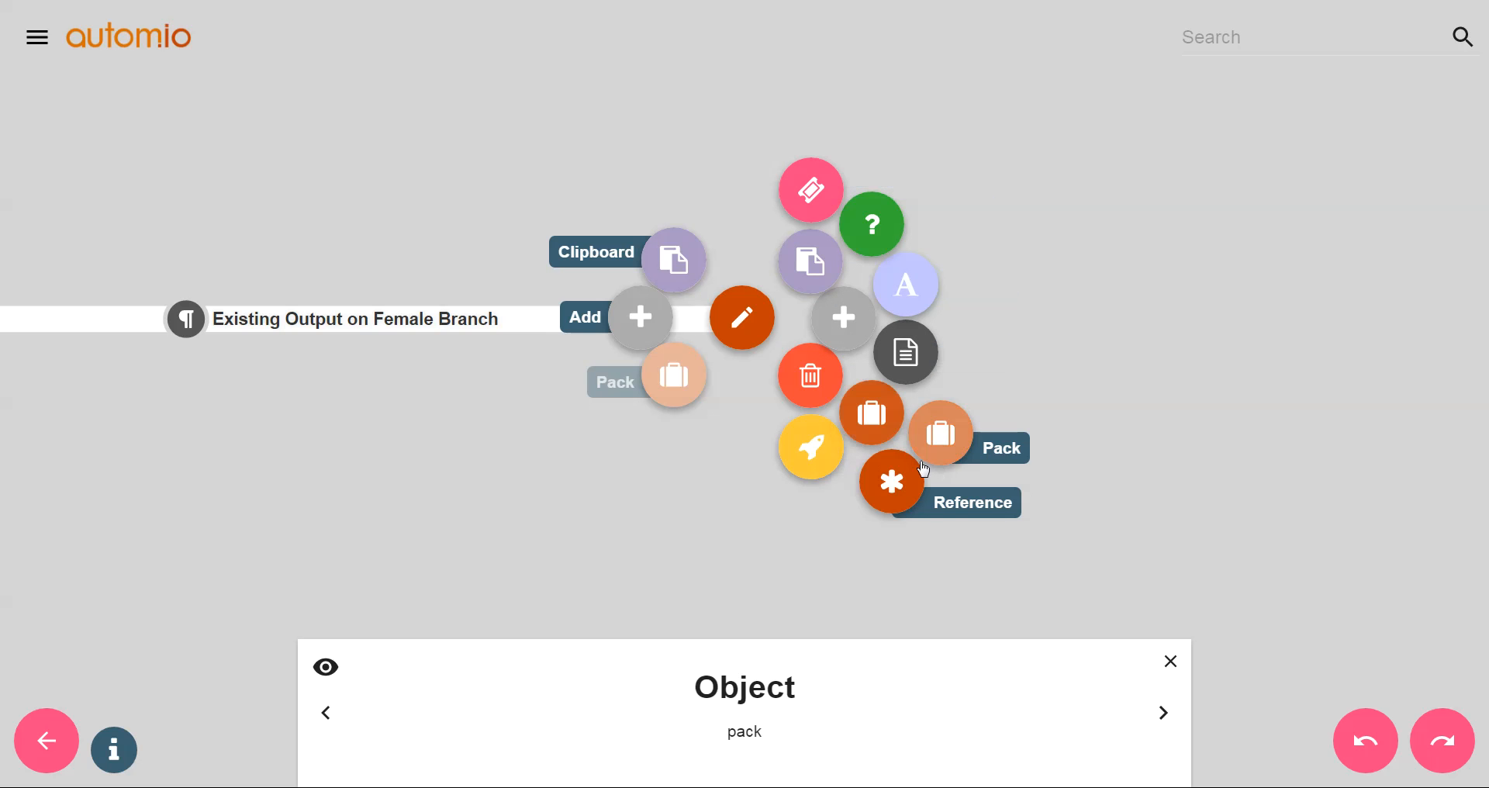
pyautogui.click(890, 481)
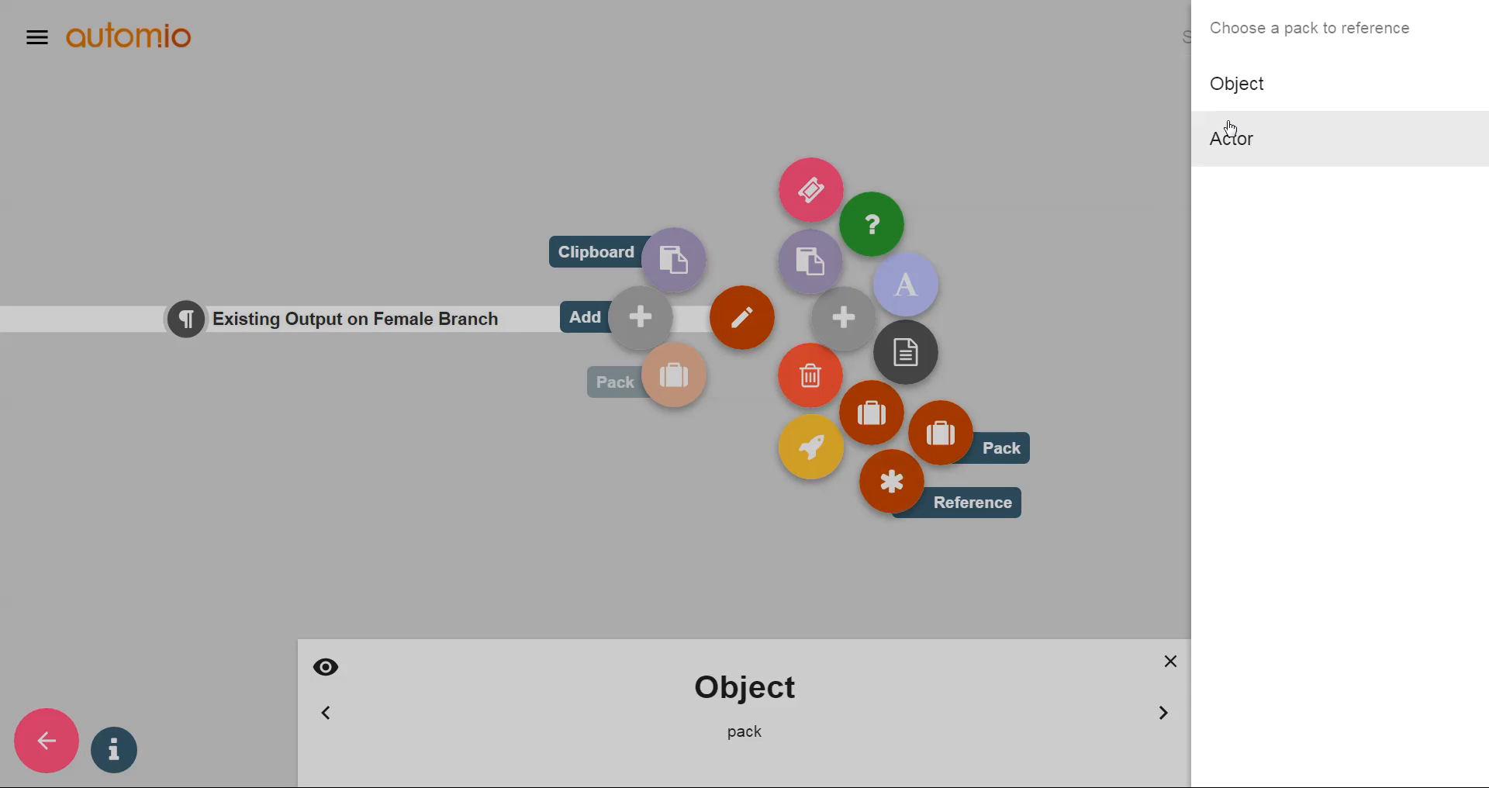
pyautogui.click(1241, 142)
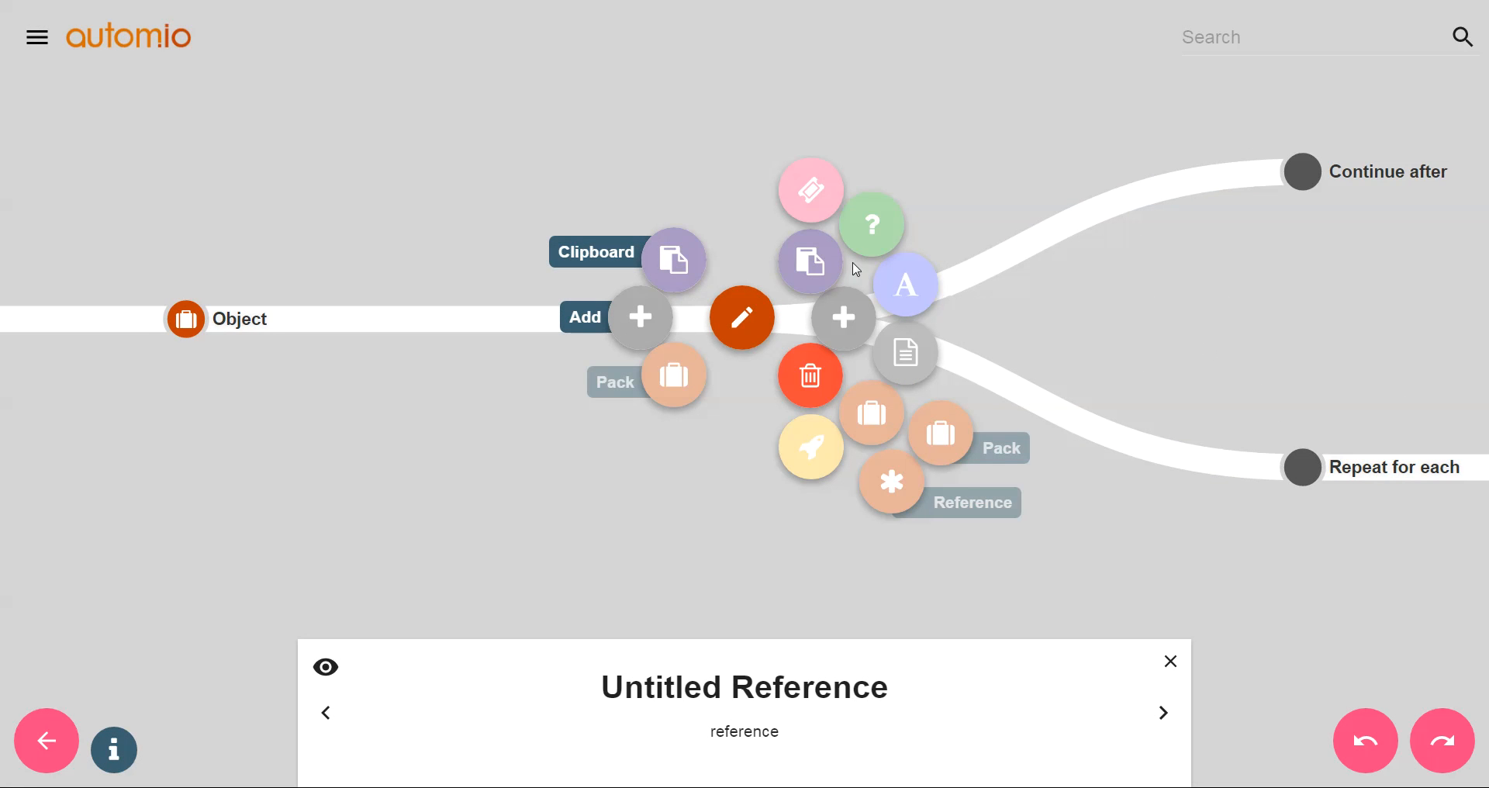
pyautogui.click(981, 288)
pyautogui.scroll(-3, 923, 429)
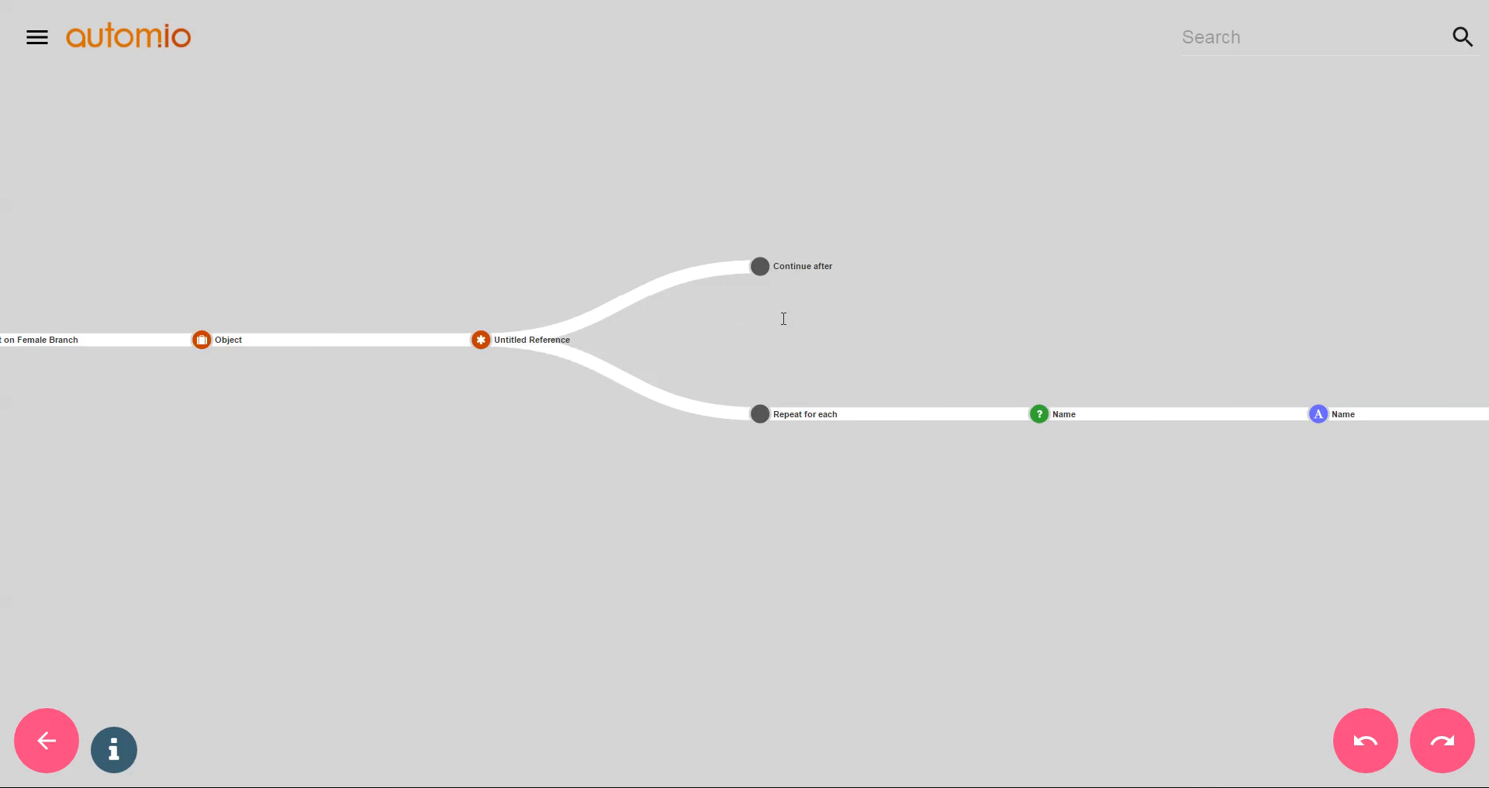
pyautogui.scroll(-3, 881, 546)
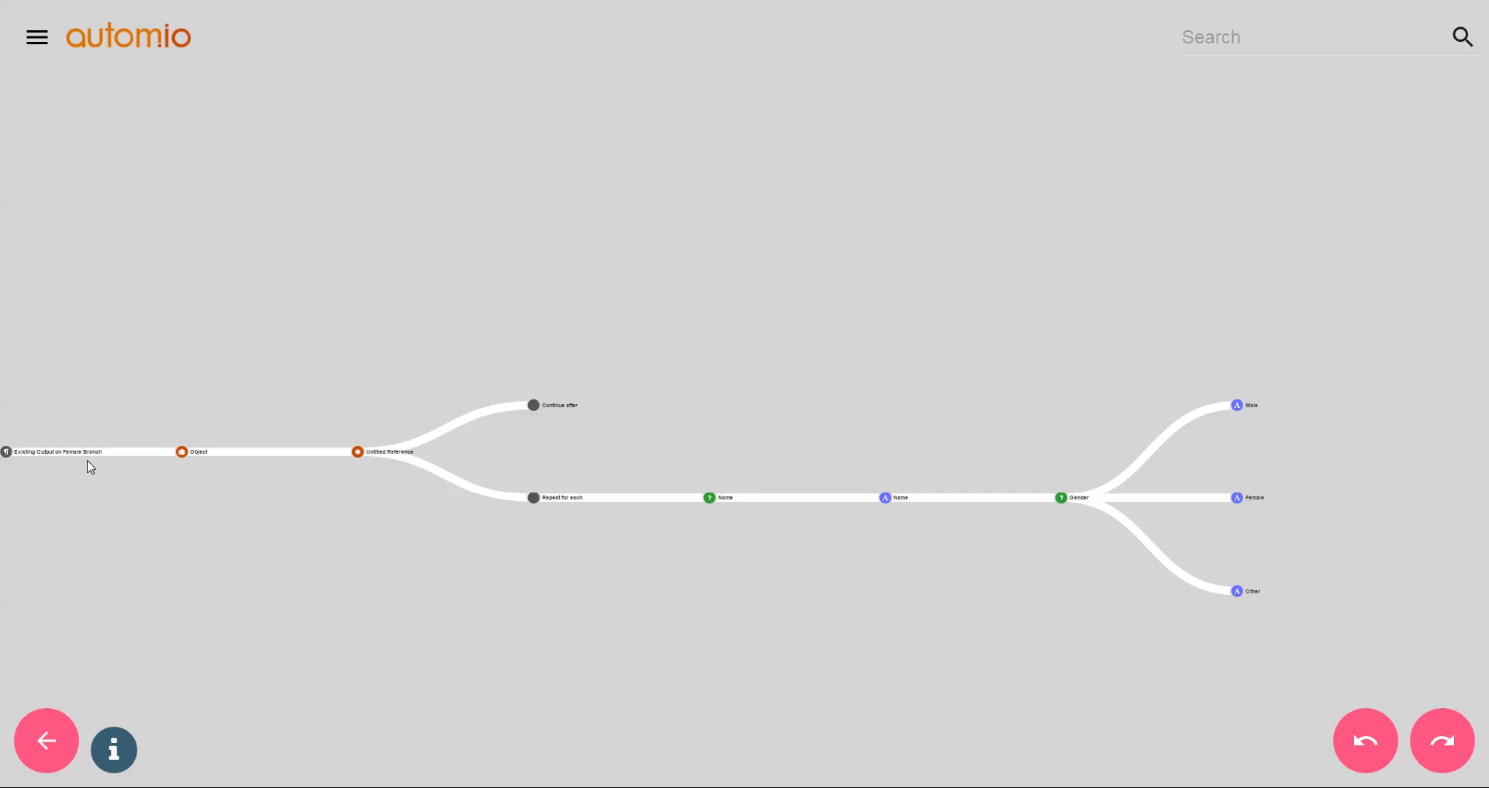
# - Add a text output after the Other answer of the Gender question in the Repeat for each branch
pyautogui.scroll(3, 583, 535)
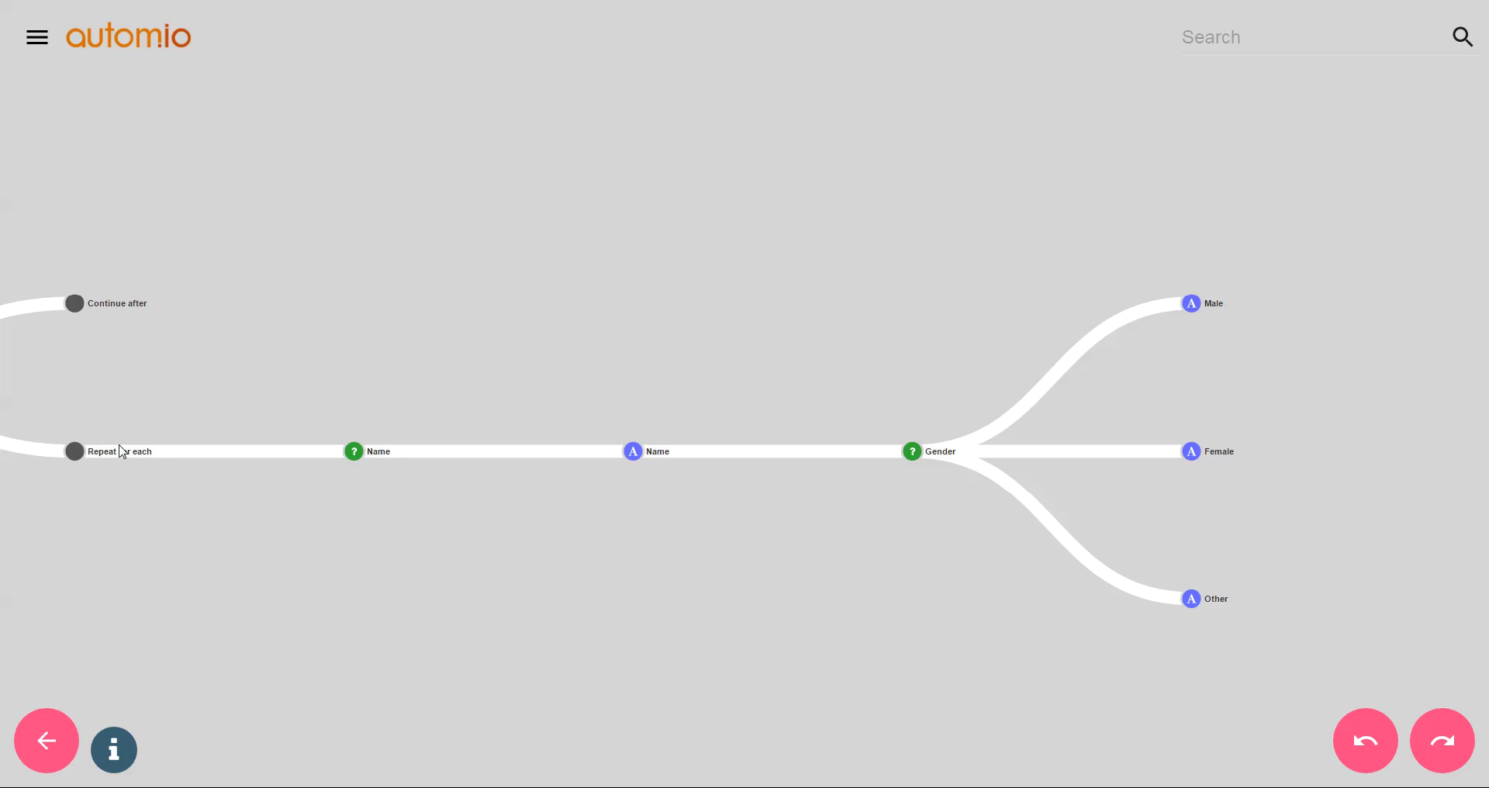
pyautogui.click(1185, 600)
pyautogui.click(852, 334)
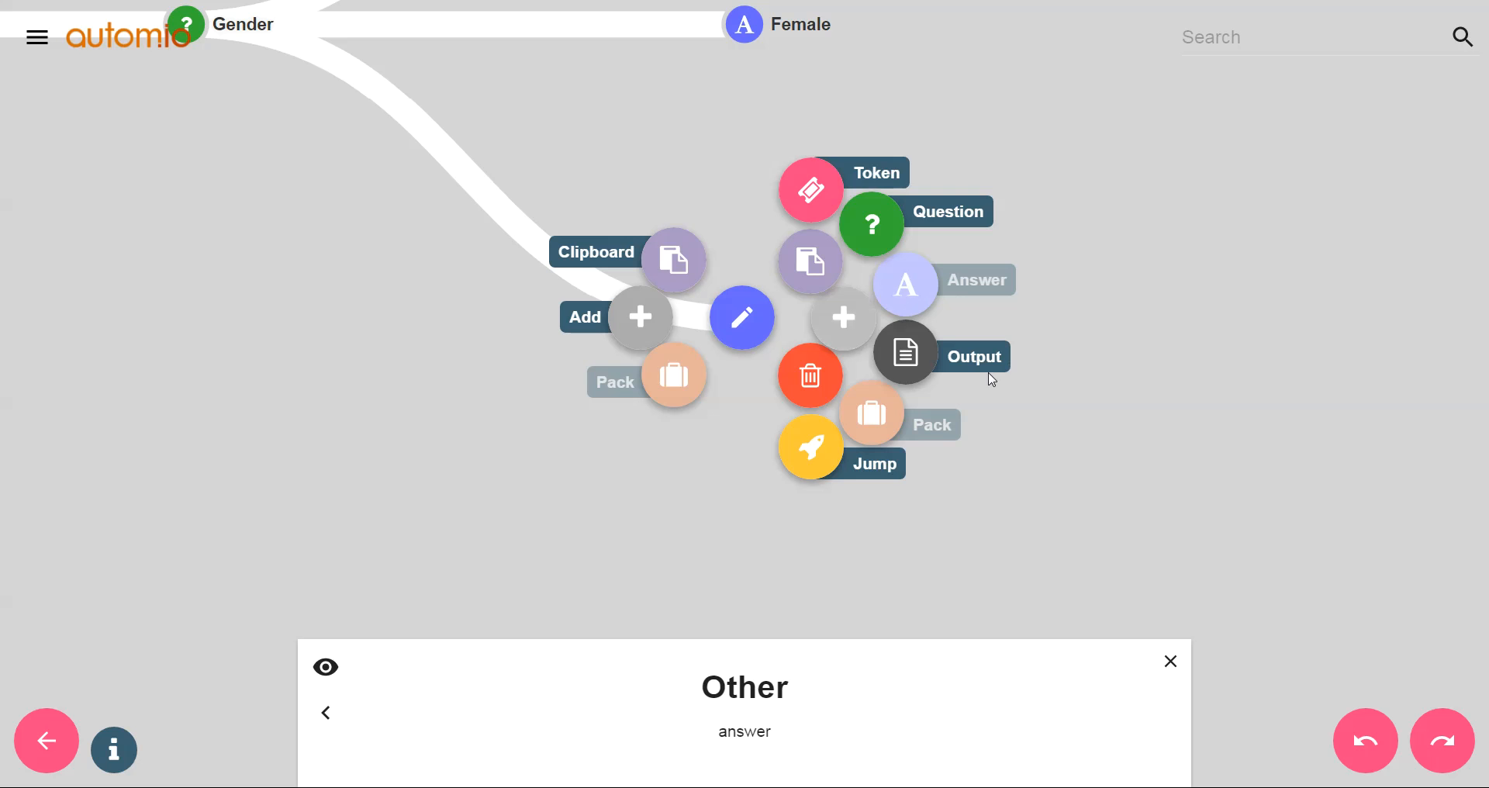
pyautogui.click(906, 353)
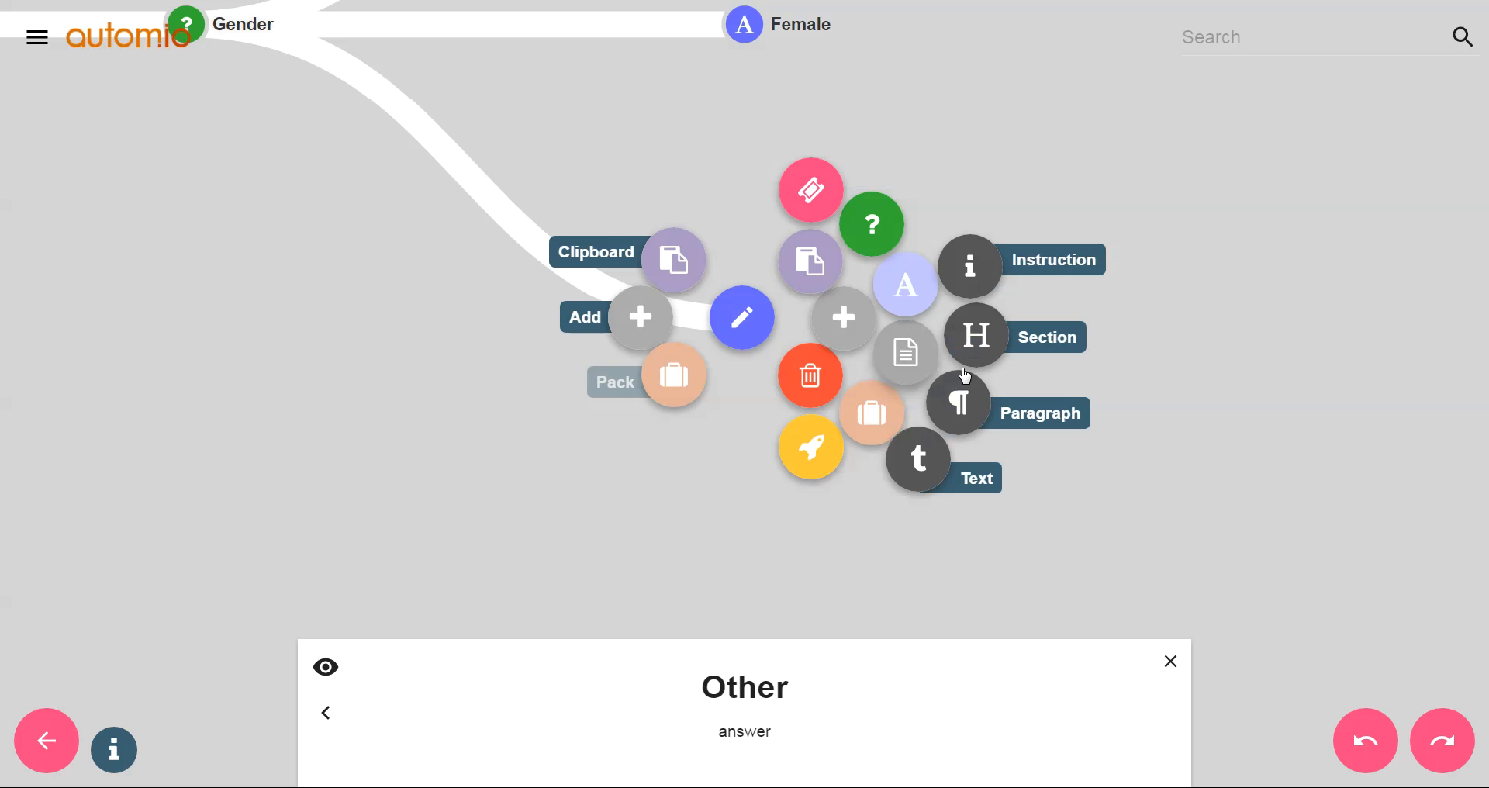
pyautogui.click(919, 459)
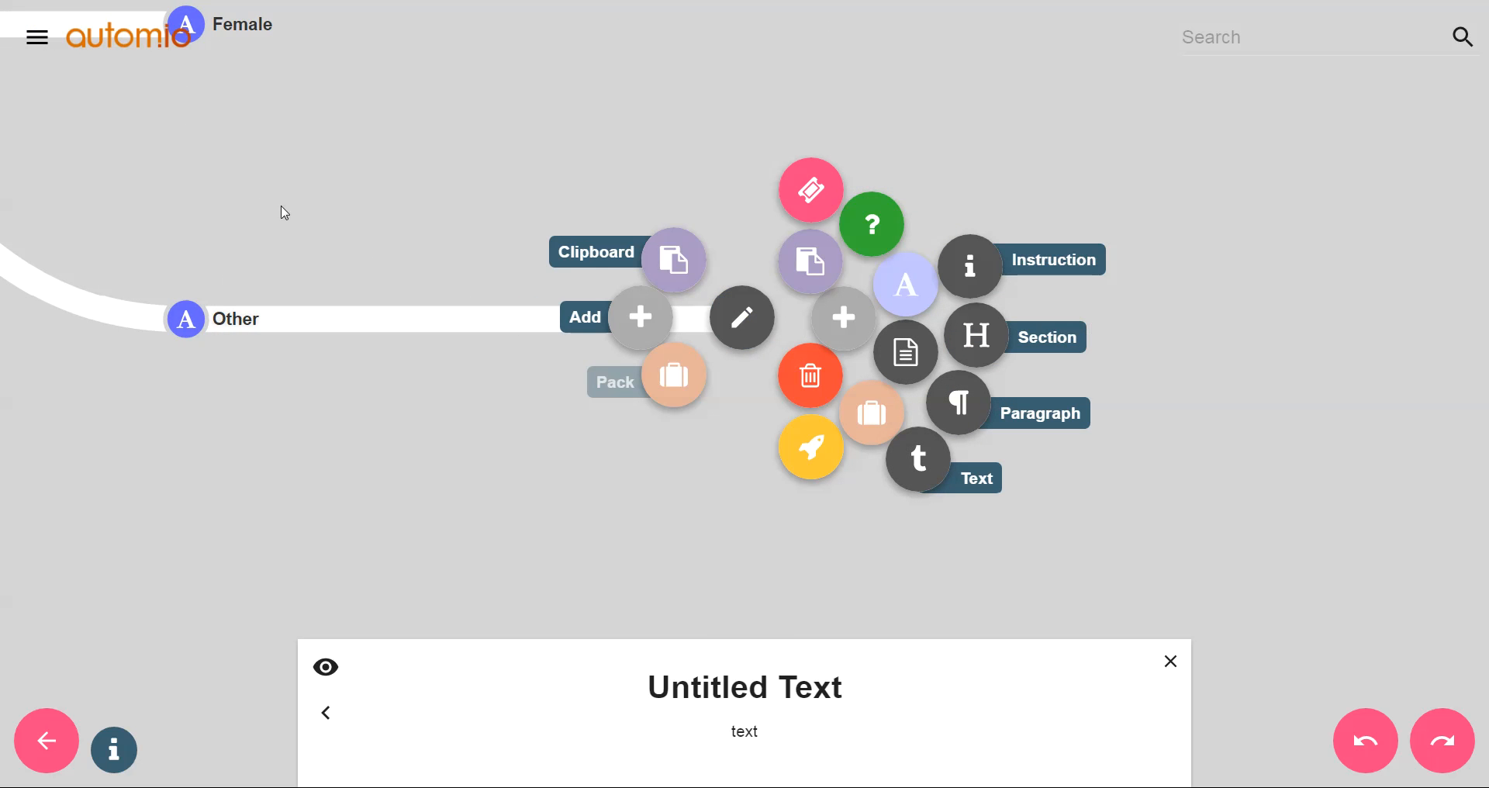
# - Add a paragraph output after the Female answer of the Gender question
pyautogui.click(454, 375)
pyautogui.click(222, 411)
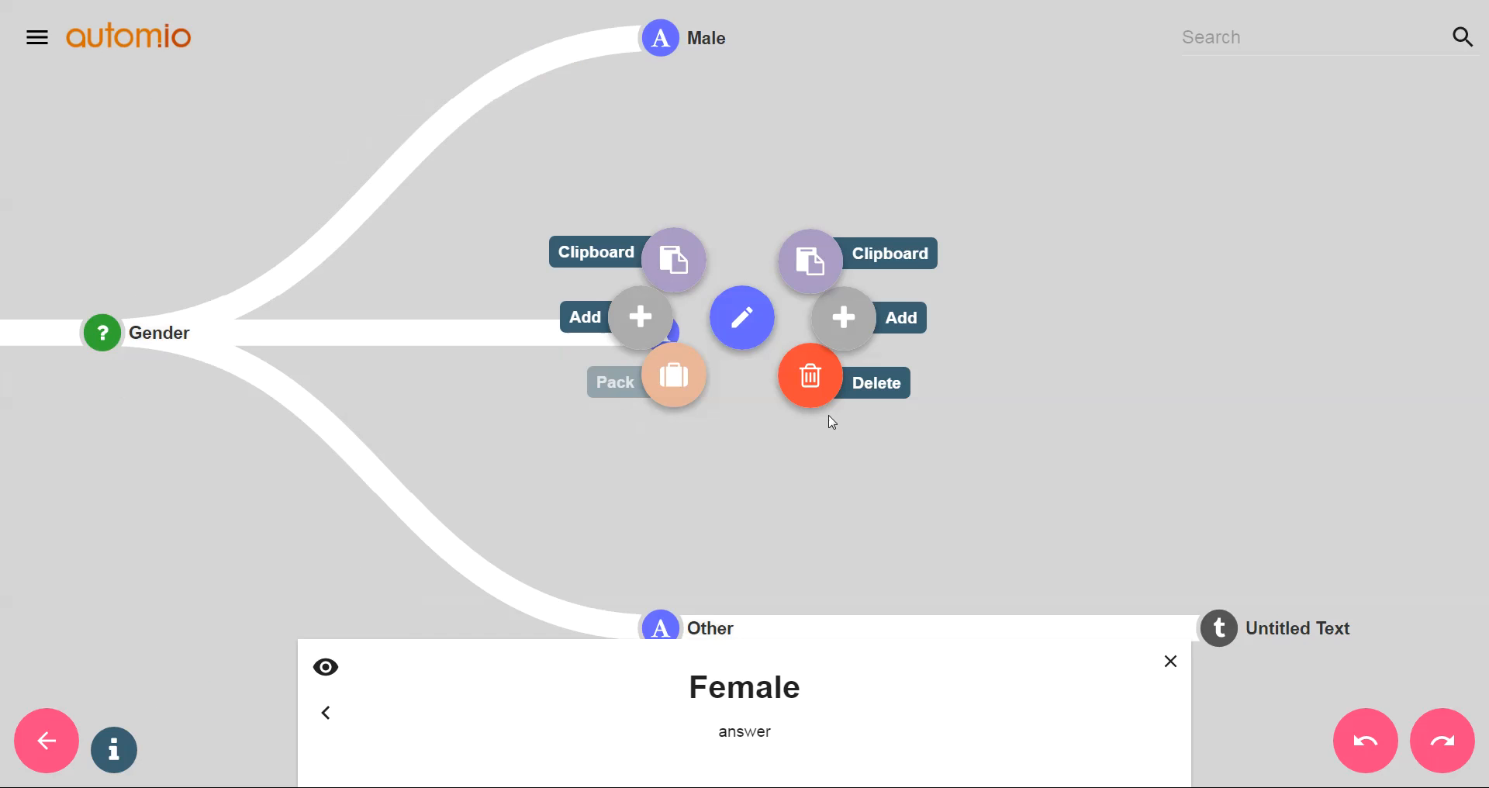
pyautogui.click(847, 315)
pyautogui.click(906, 358)
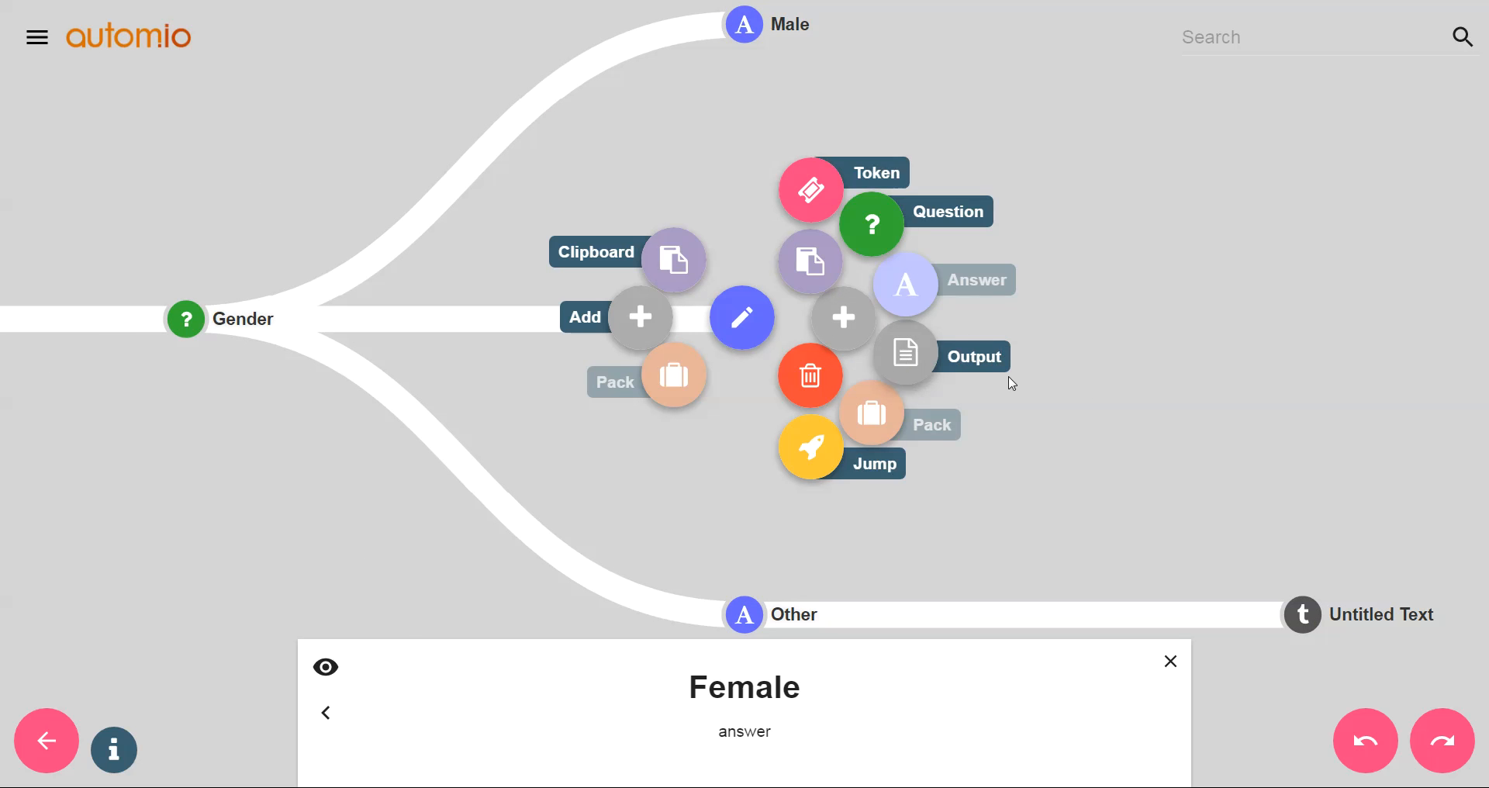
pyautogui.click(957, 423)
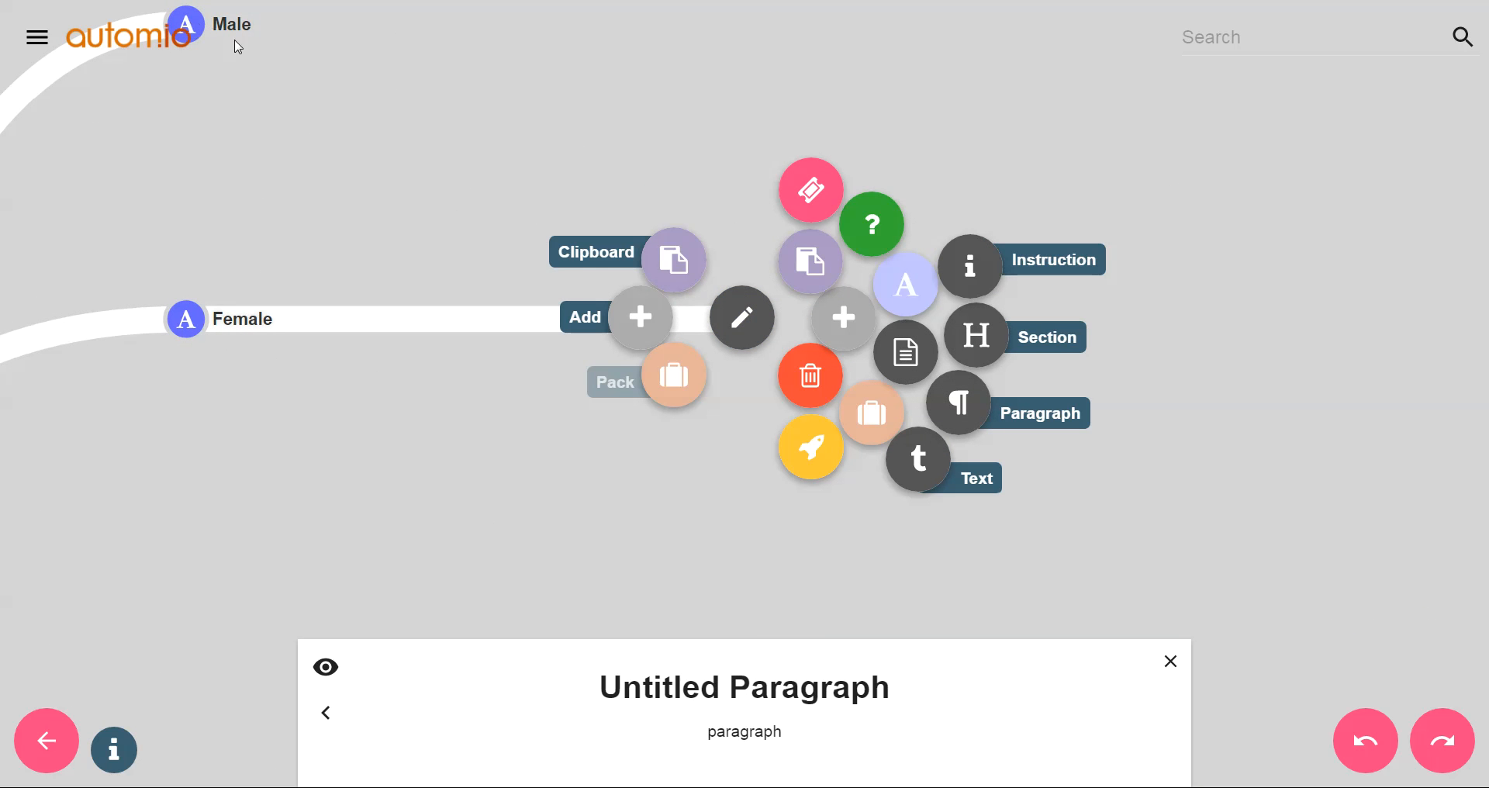
# - Add a paragraph output after the Male answer of the Gender question
pyautogui.click(475, 261)
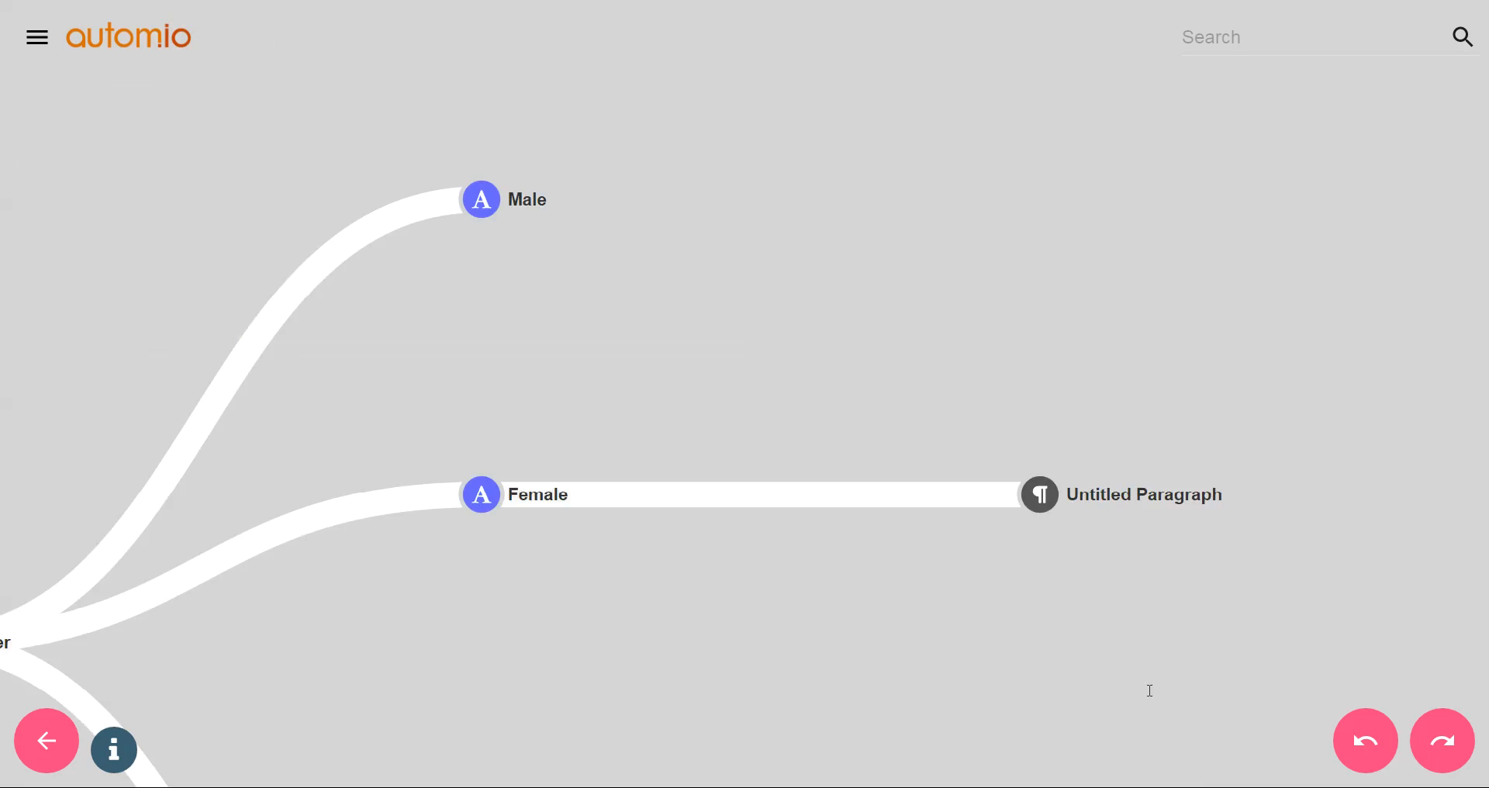
pyautogui.click(871, 399)
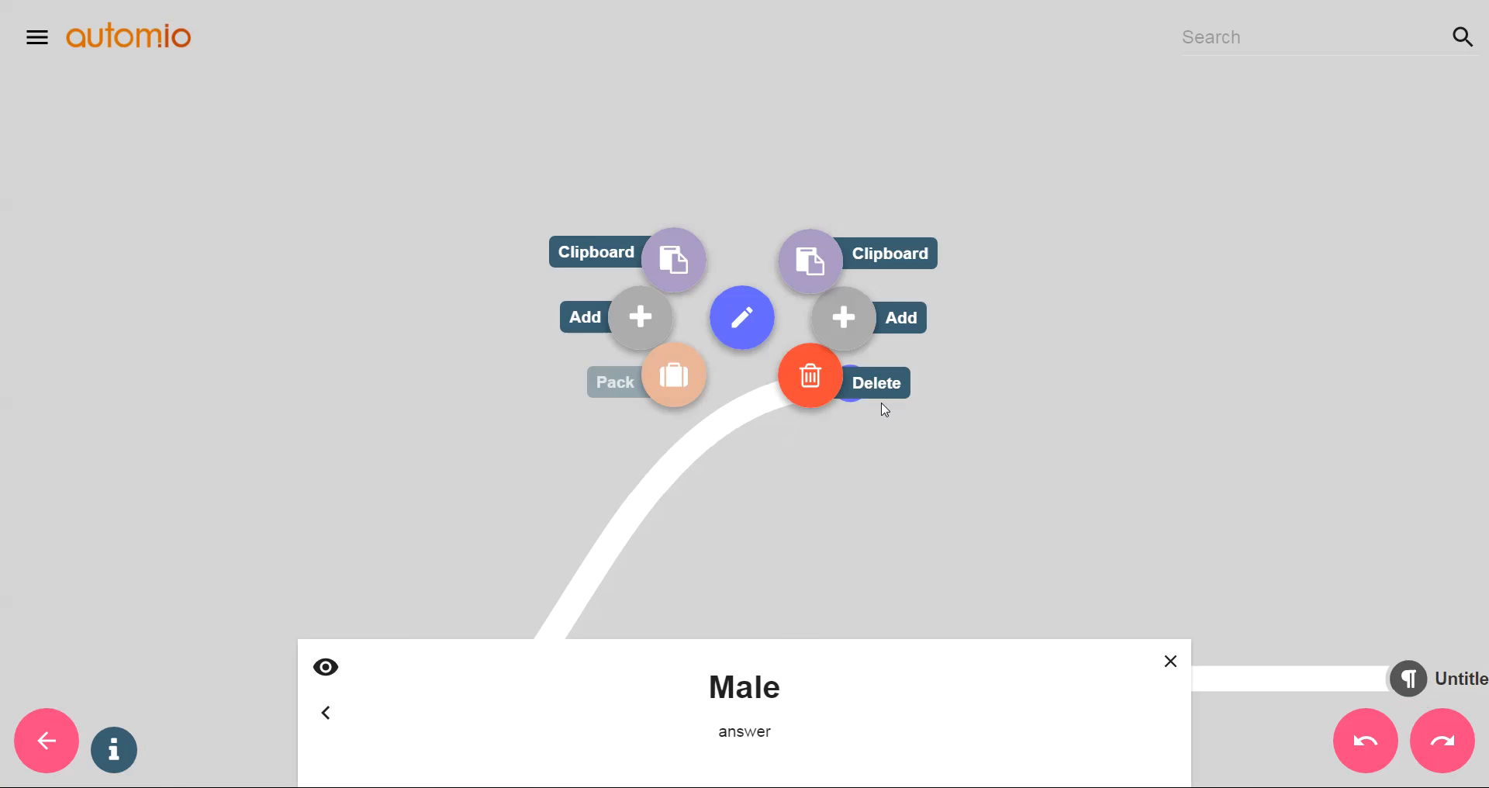
pyautogui.click(852, 326)
pyautogui.click(906, 353)
pyautogui.click(961, 404)
pyautogui.moveTo(1052, 582); pyautogui.dragTo(1296, 454)
pyautogui.scroll(-5, 1109, 498)
pyautogui.moveTo(1091, 379); pyautogui.dragTo(1356, 164)
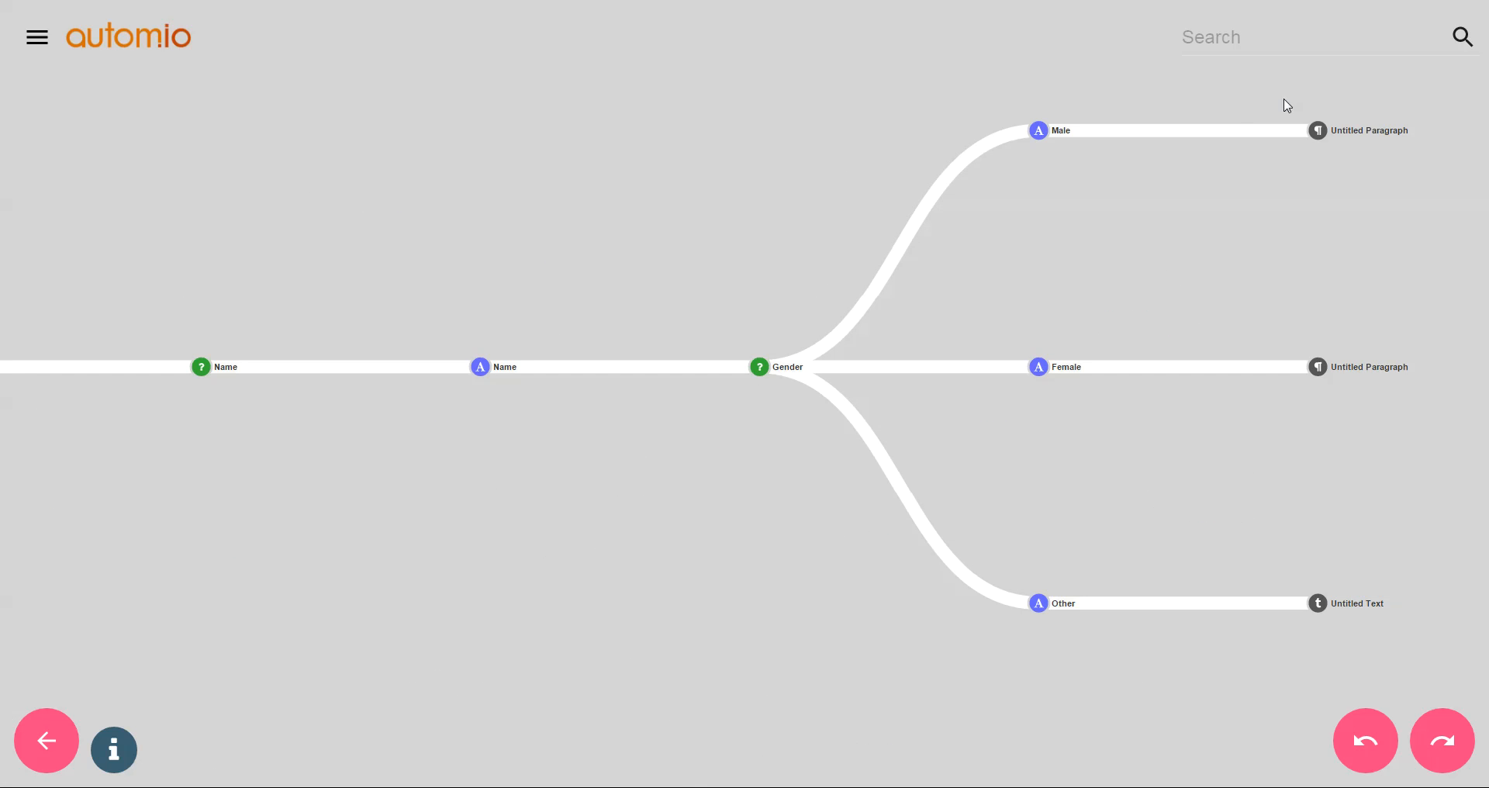
pyautogui.click(1319, 603)
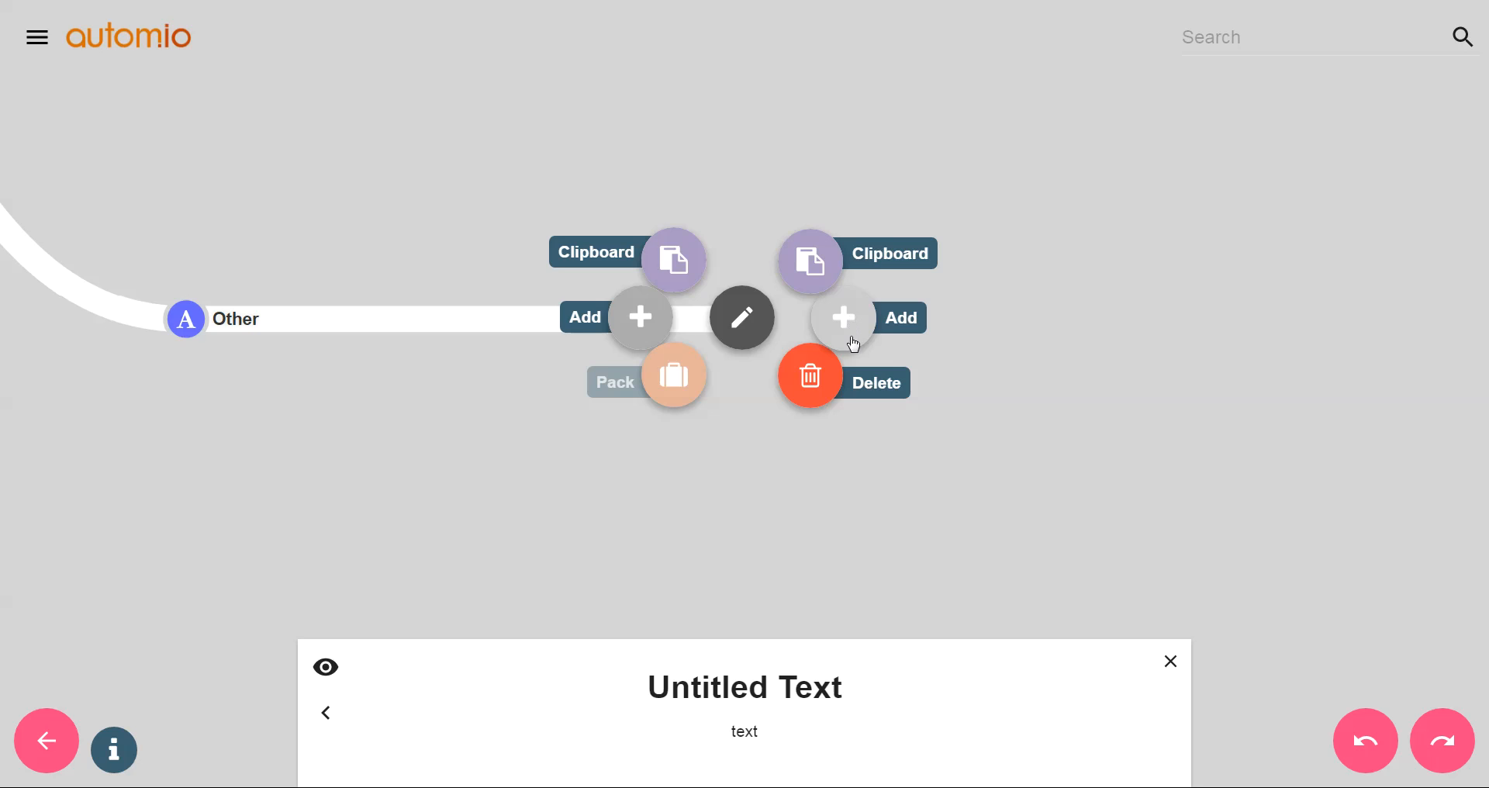
pyautogui.click(1230, 522)
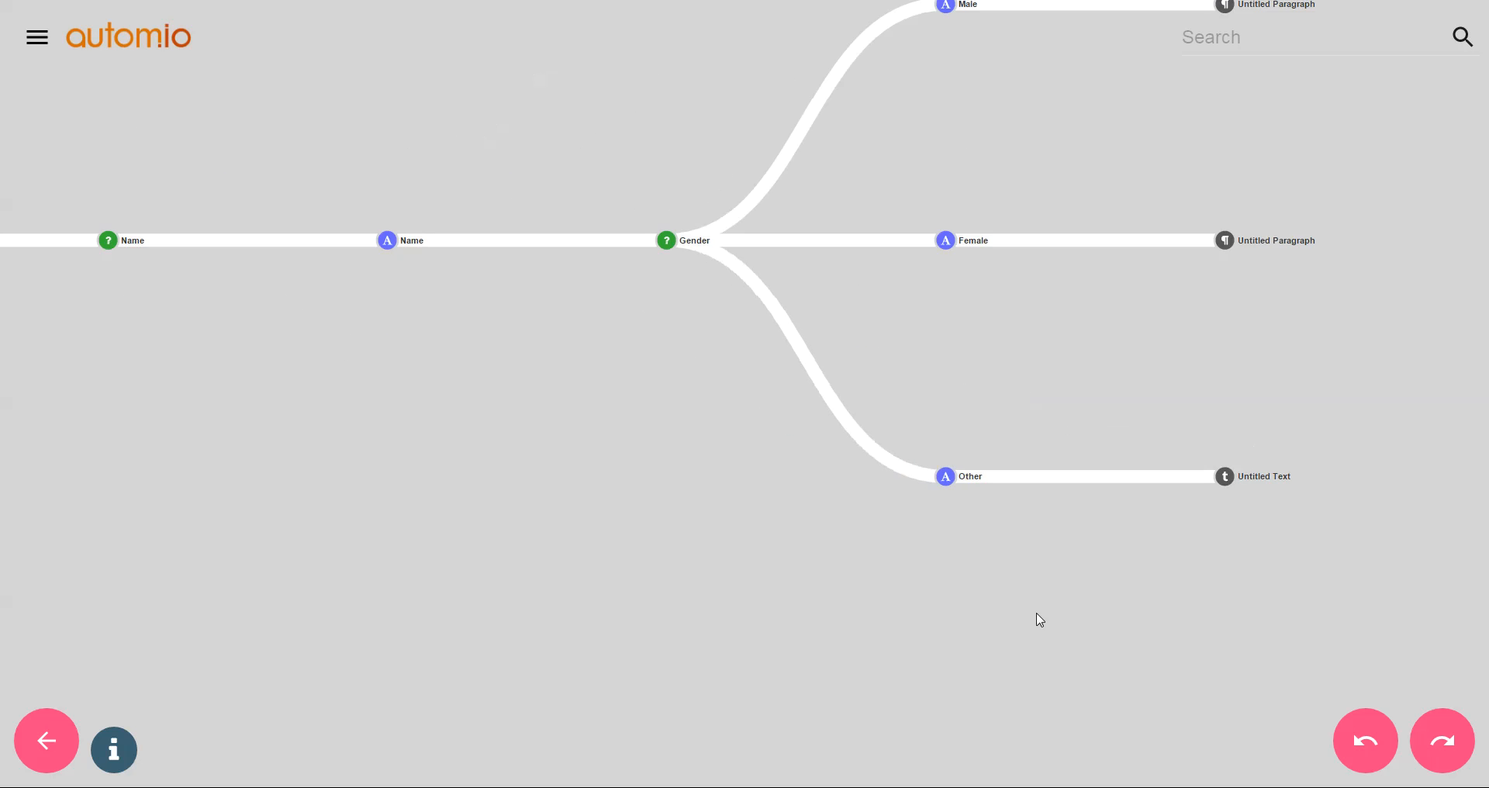
pyautogui.scroll(-3, 450, 419)
pyautogui.scroll(5, 269, 389)
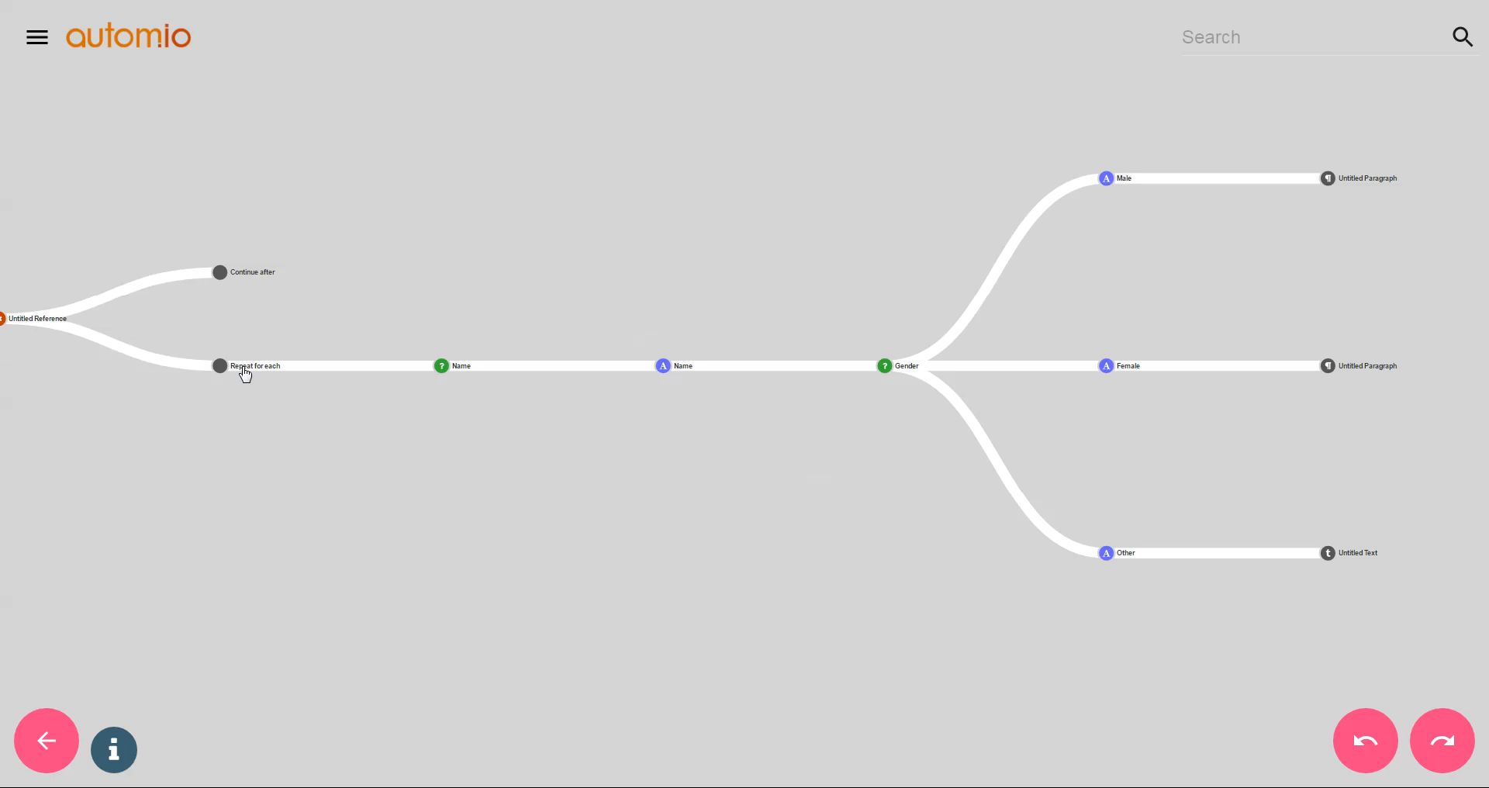
pyautogui.moveTo(1257, 536); pyautogui.dragTo(1139, 516)
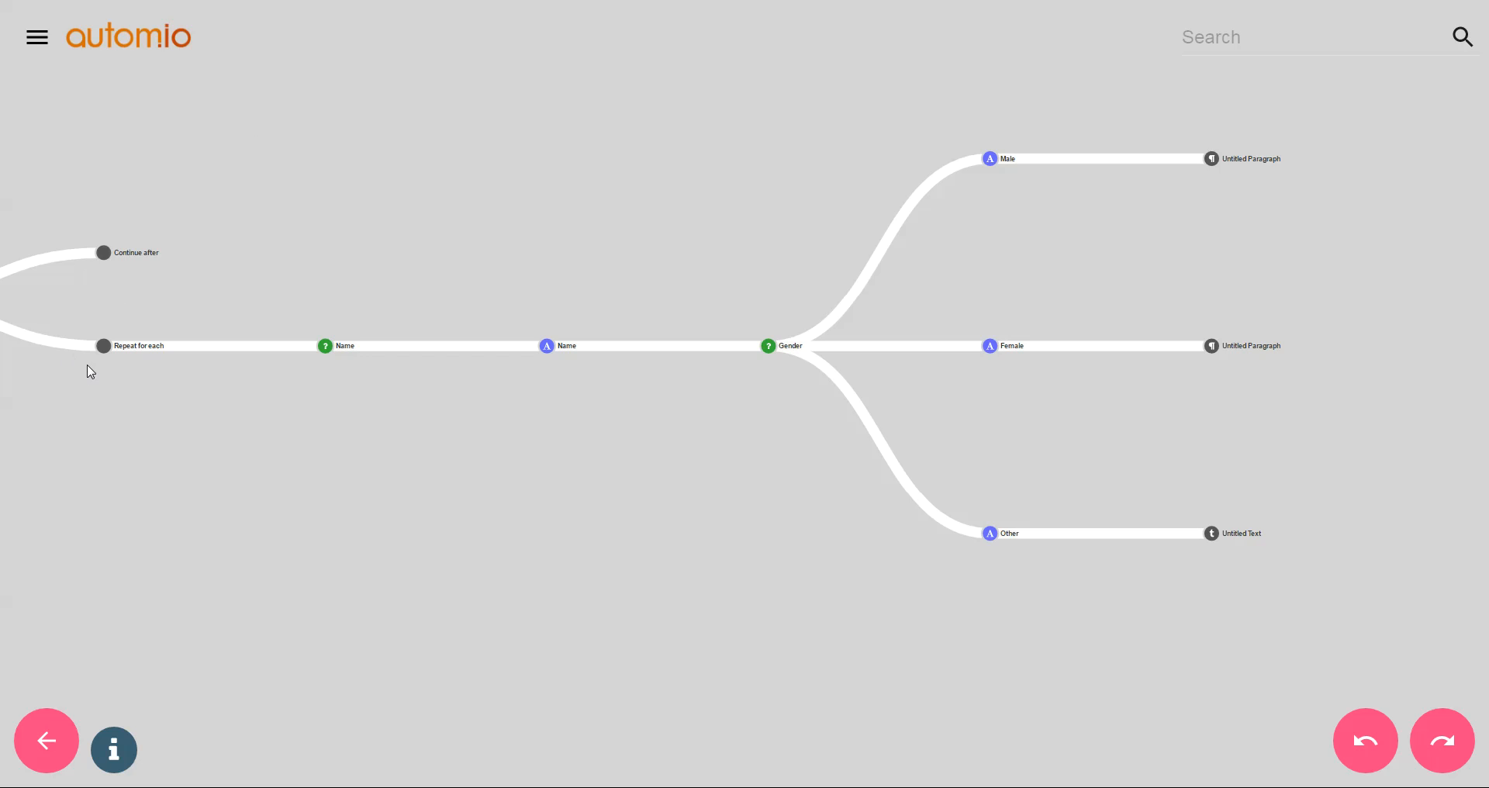
# - Add an instruction, a question and an answer in sequence on the Continue after branch of the reference
pyautogui.click(104, 256)
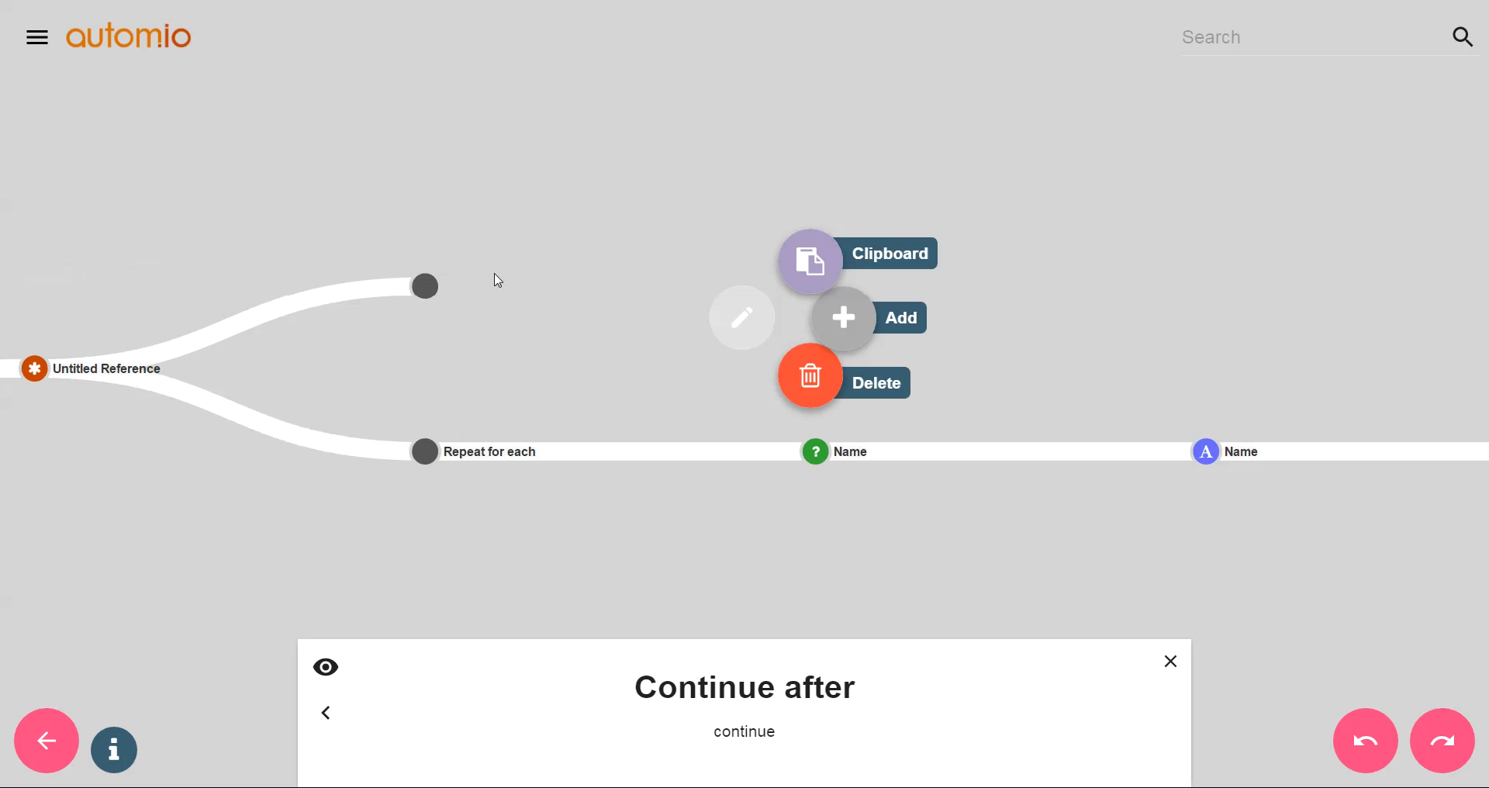
pyautogui.click(844, 317)
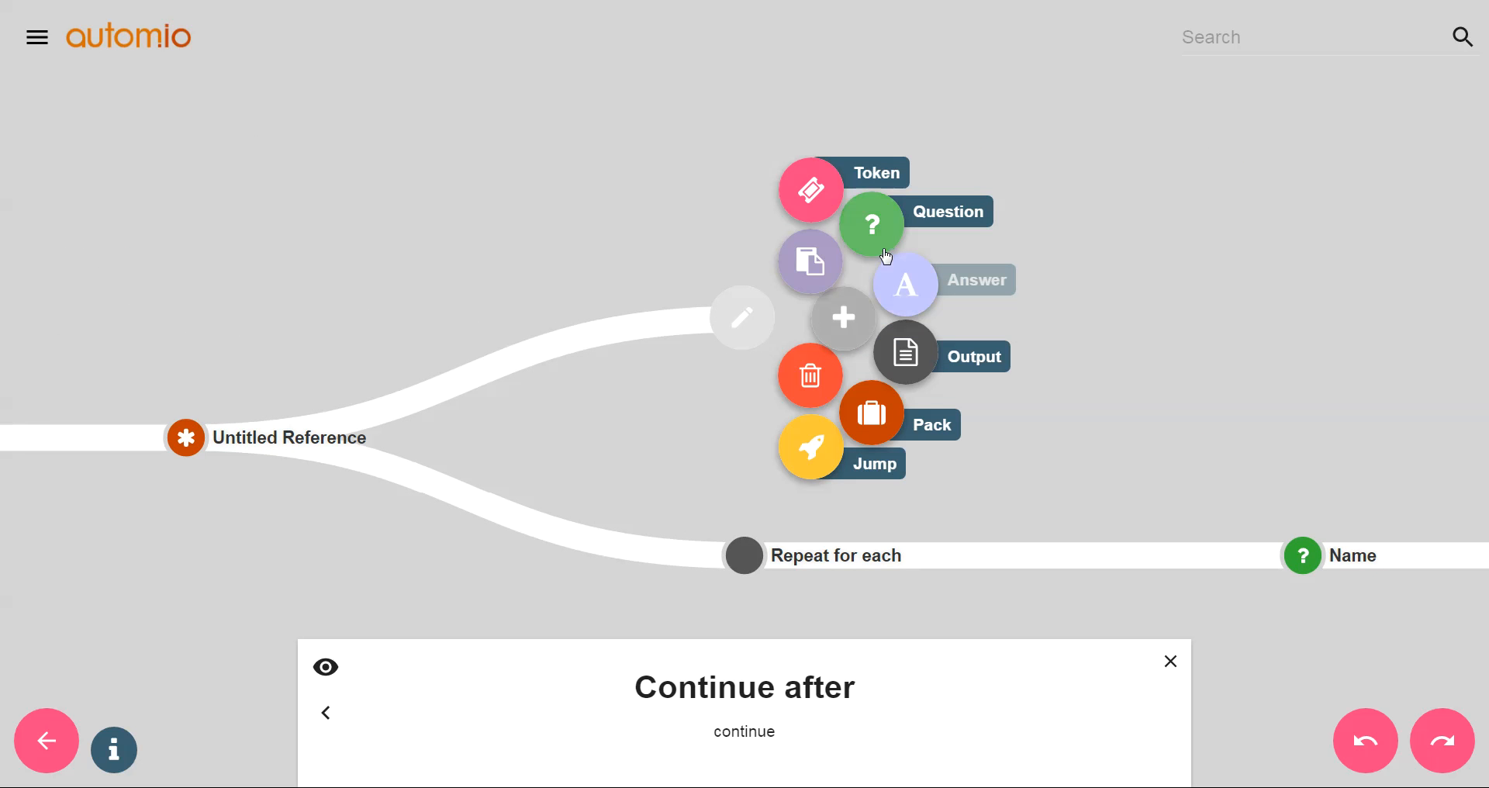
pyautogui.click(906, 352)
pyautogui.click(983, 267)
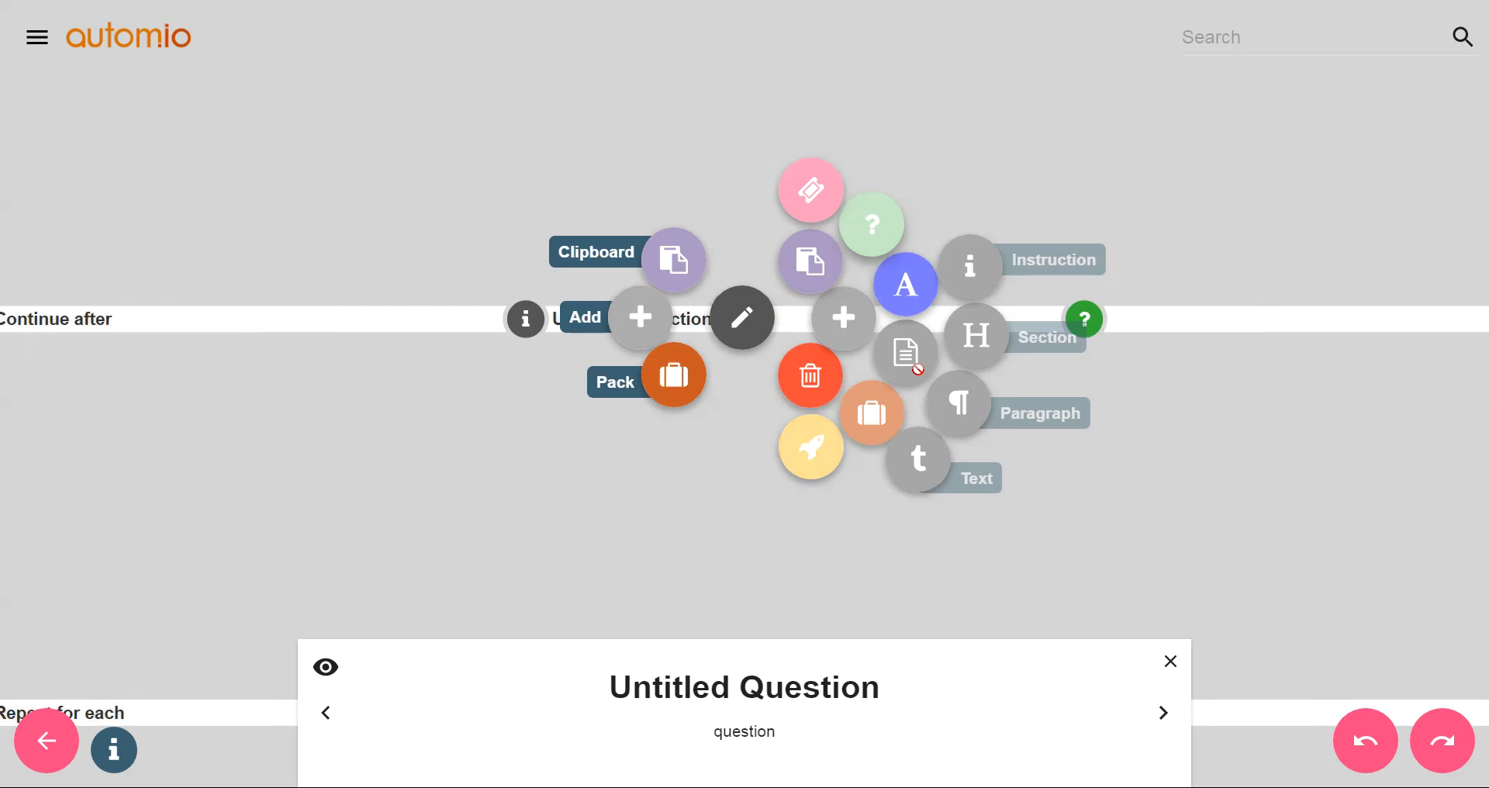
pyautogui.scroll(-8, 1086, 528)
pyautogui.moveTo(1245, 438); pyautogui.dragTo(1270, 214)
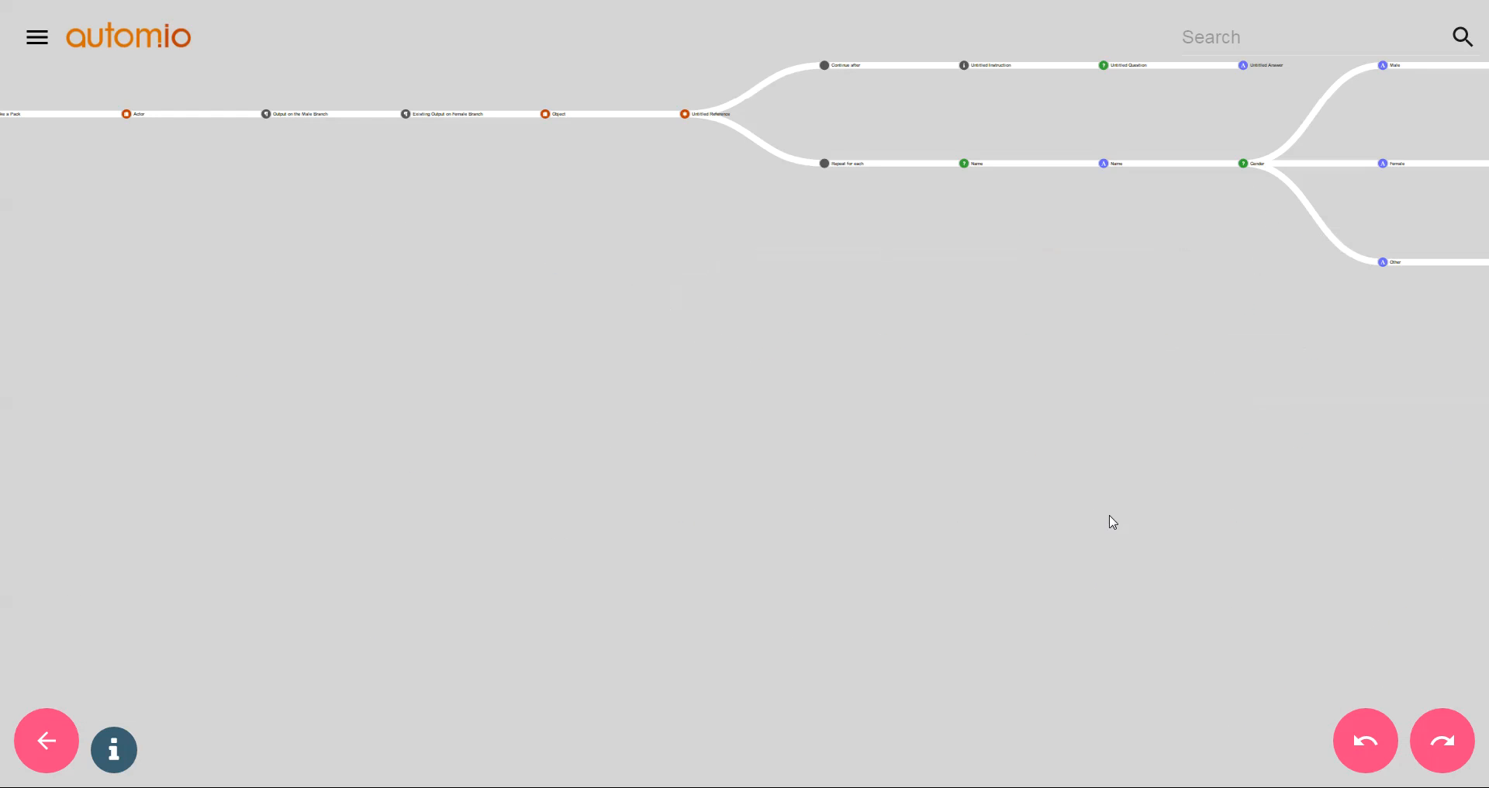
# - Add an instruction followed by a section after the untitled answer on the Continue after branch
pyautogui.click(982, 267)
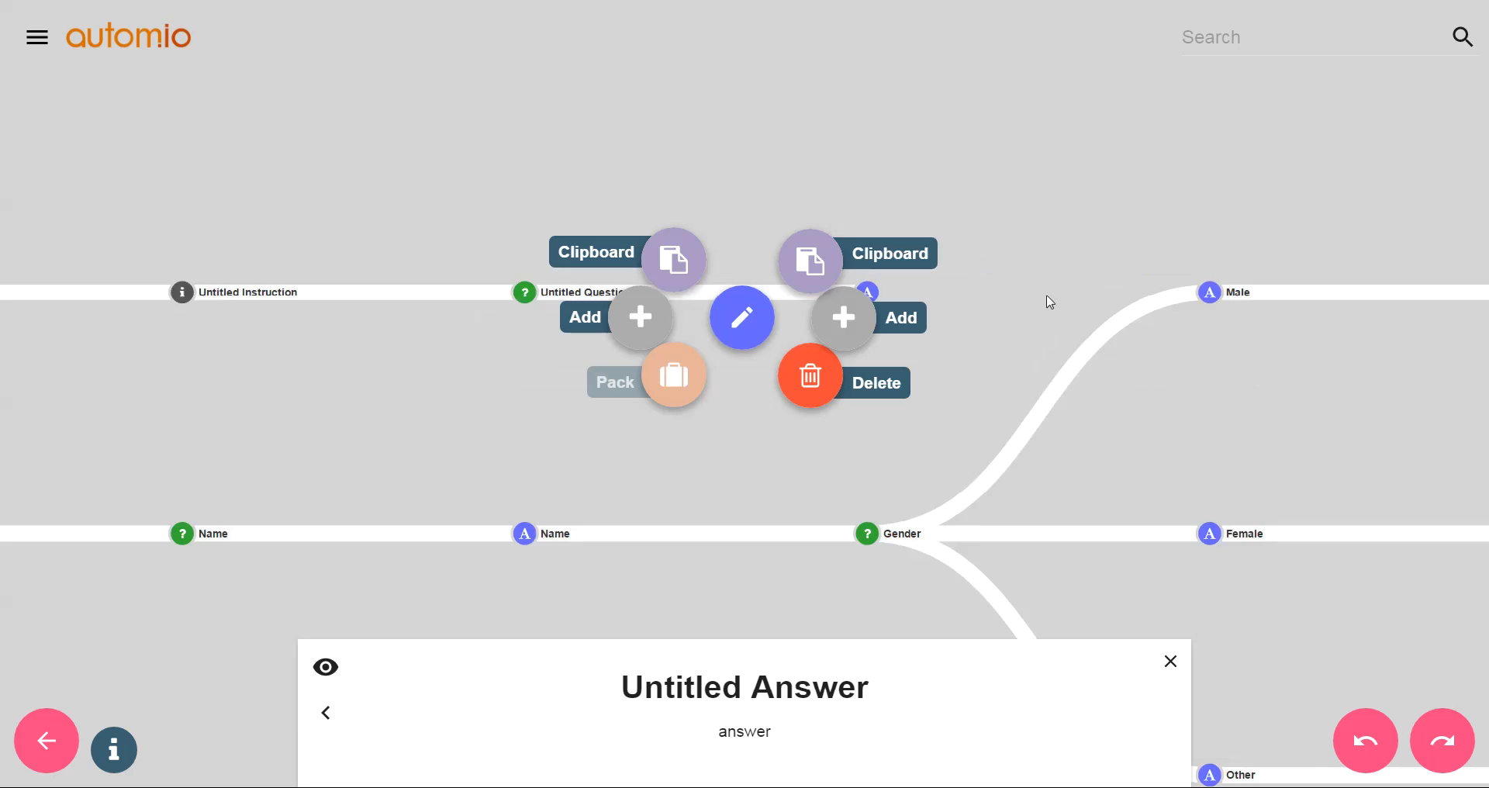
pyautogui.click(844, 316)
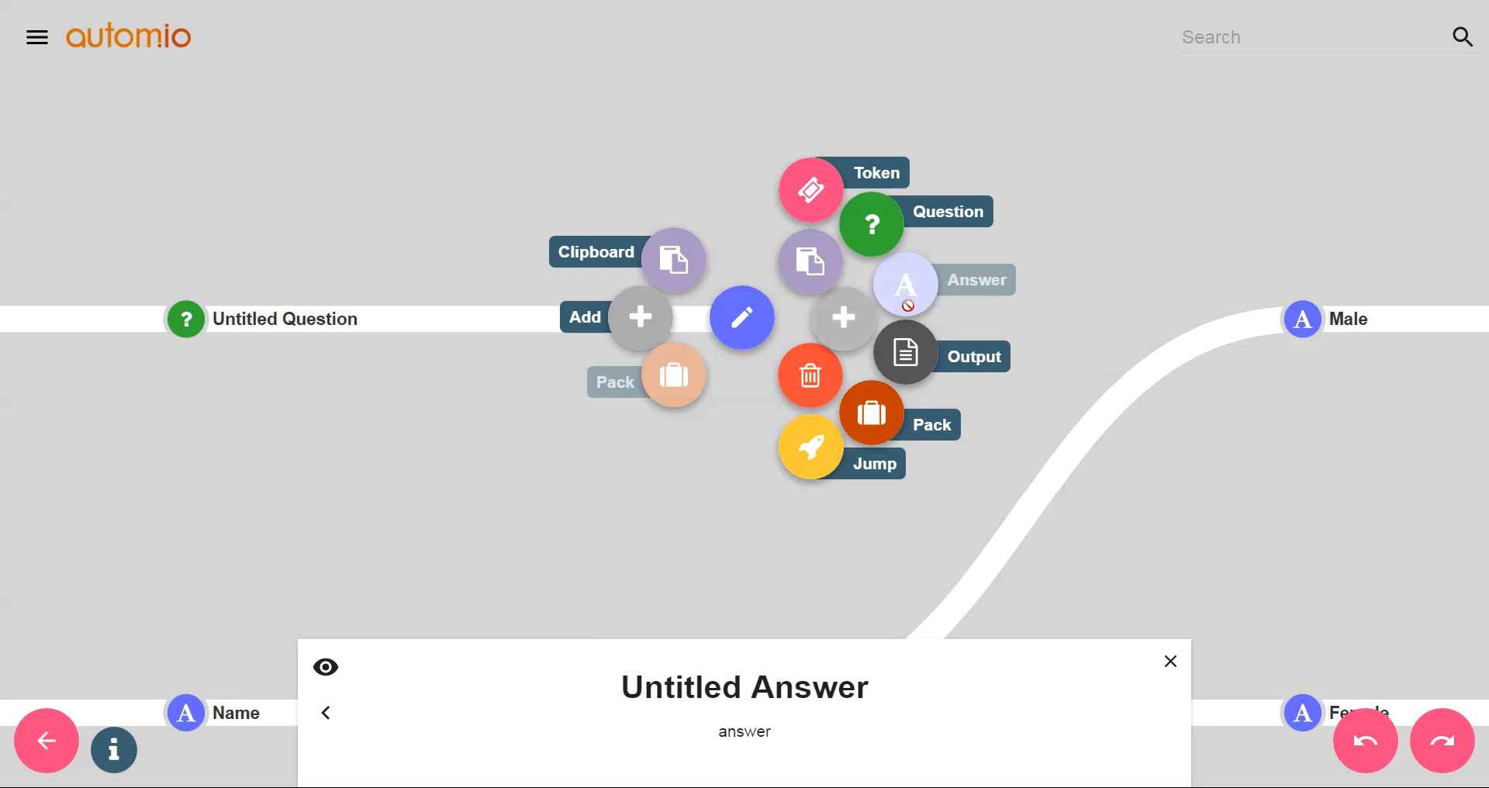
pyautogui.click(905, 353)
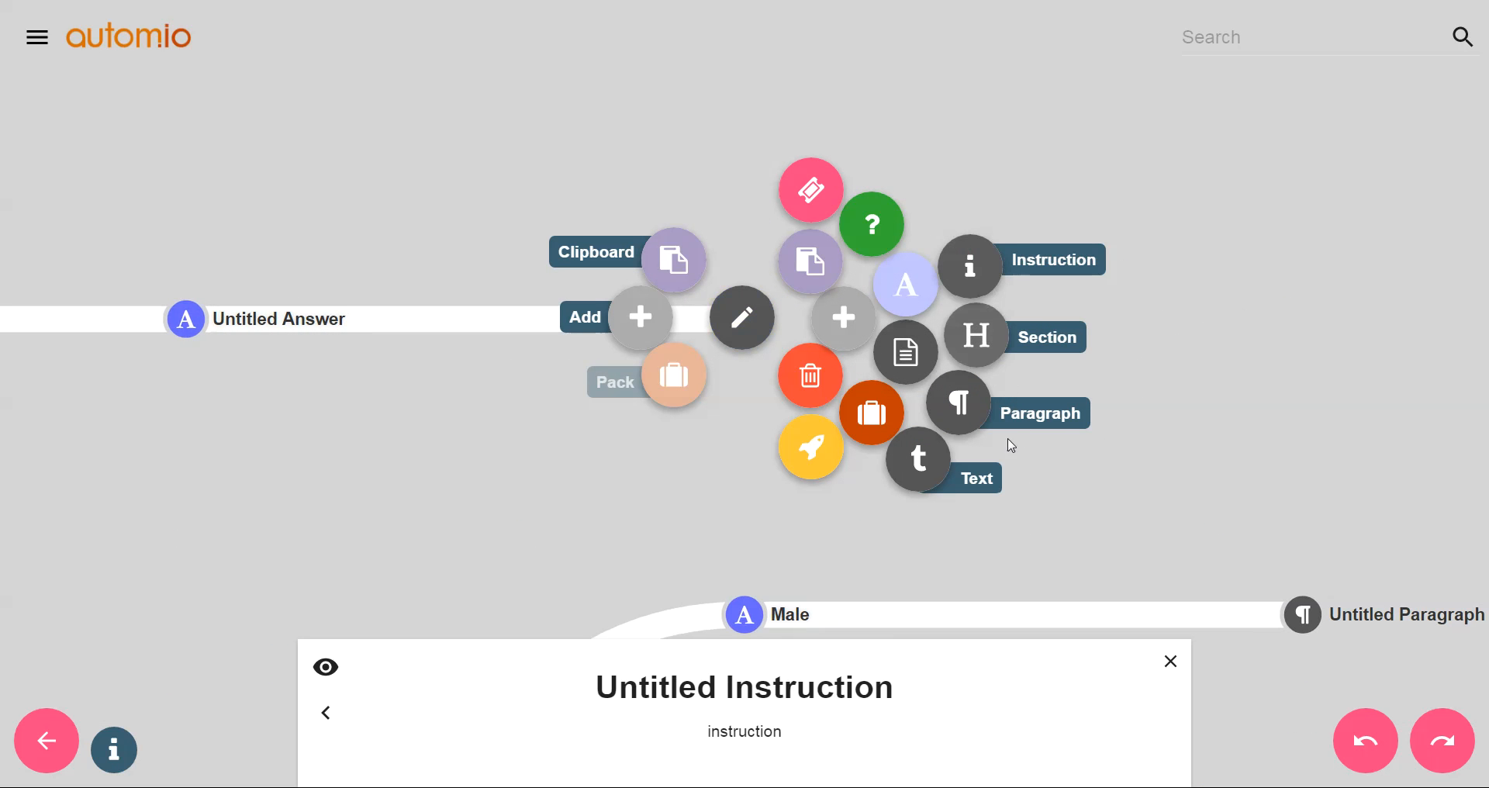
pyautogui.click(1005, 334)
pyautogui.click(1081, 534)
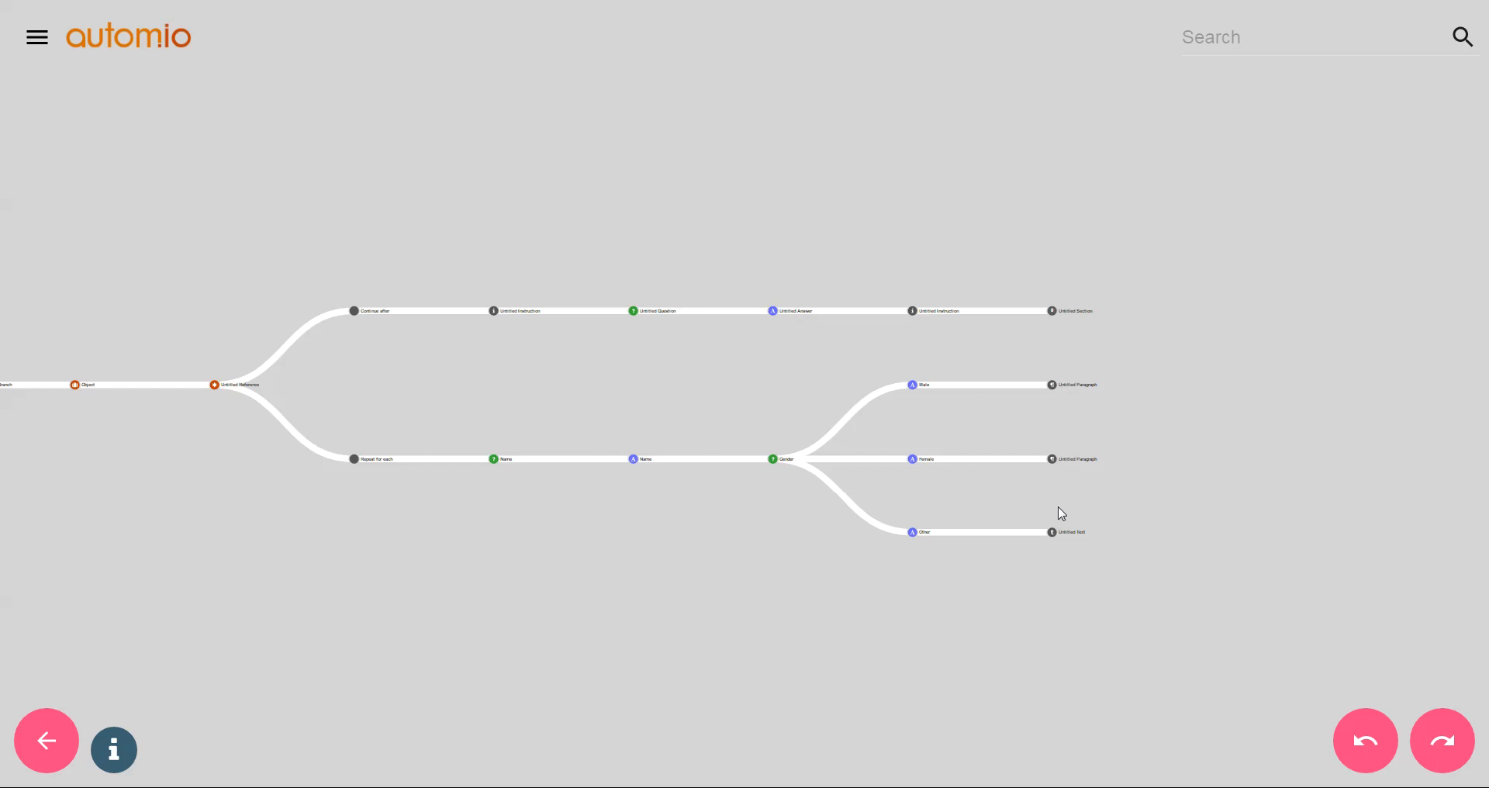
pyautogui.scroll(5, 954, 533)
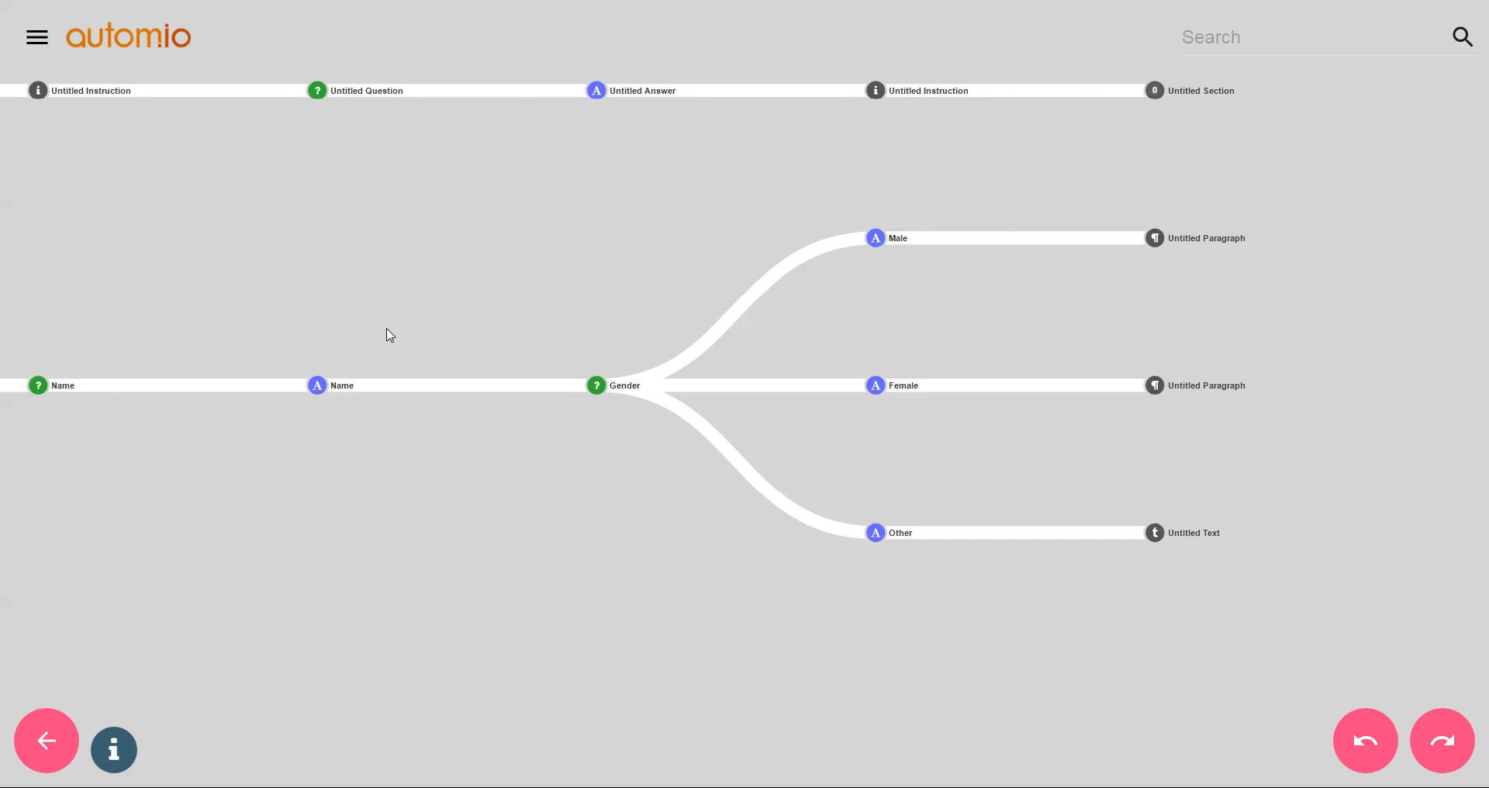
pyautogui.moveTo(261, 431); pyautogui.dragTo(605, 426)
pyautogui.moveTo(909, 400); pyautogui.dragTo(725, 421)
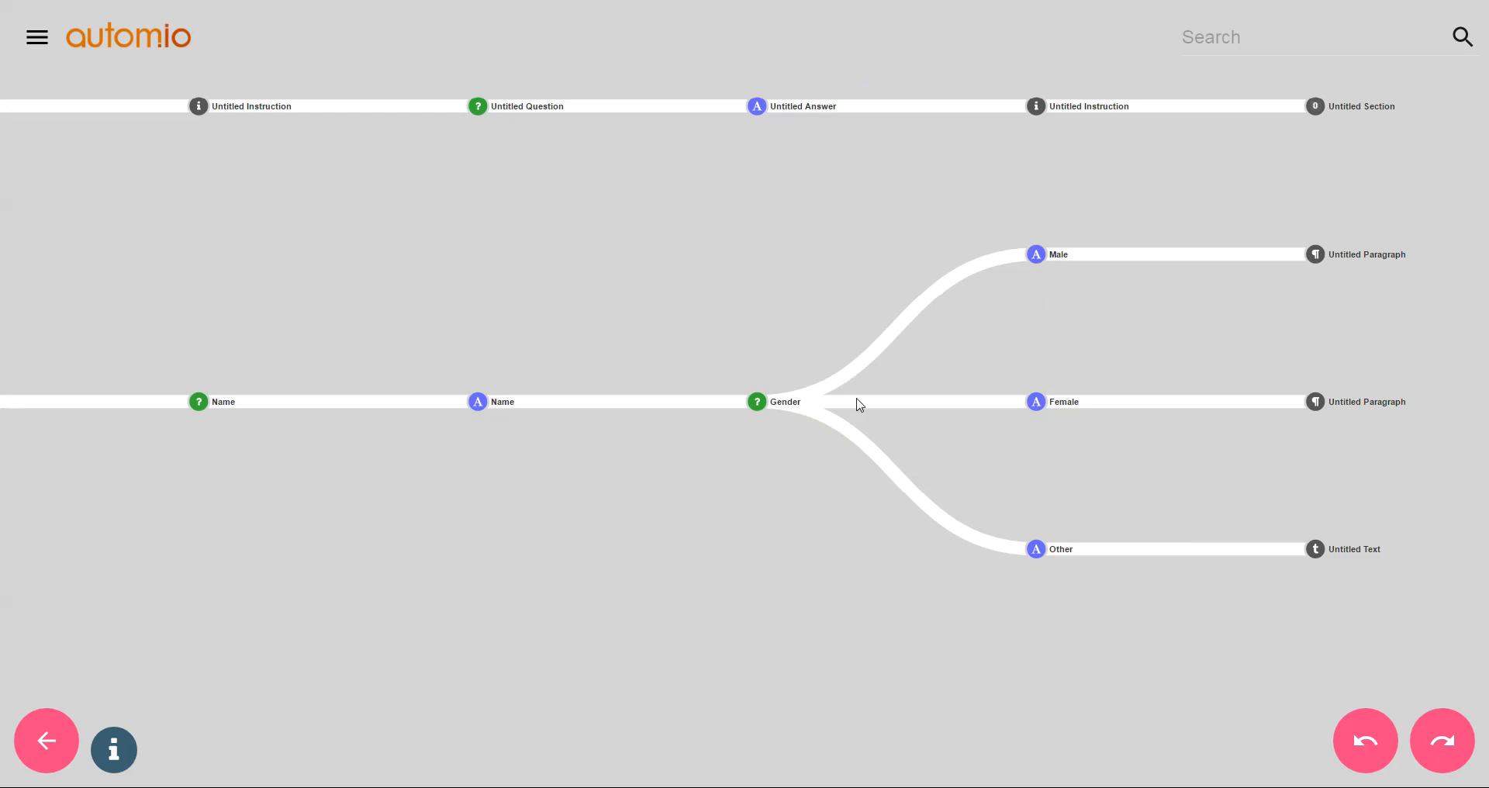
pyautogui.moveTo(481, 538); pyautogui.dragTo(824, 485)
# - Insert a question between the Female answer and its paragraph in the Repeat for each branch
pyautogui.scroll(-5, 820, 492)
pyautogui.moveTo(1004, 546); pyautogui.dragTo(754, 552)
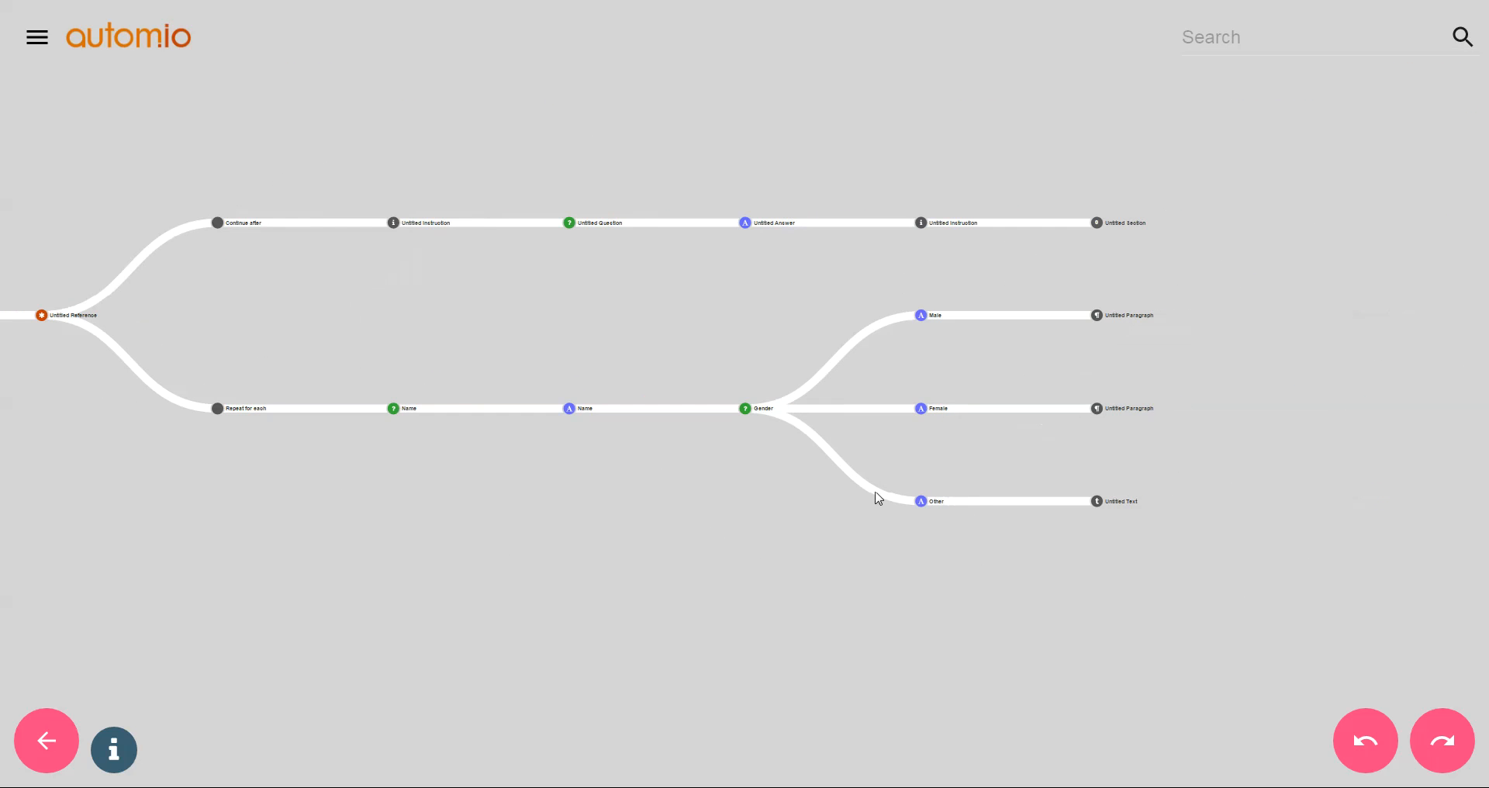
pyautogui.click(922, 411)
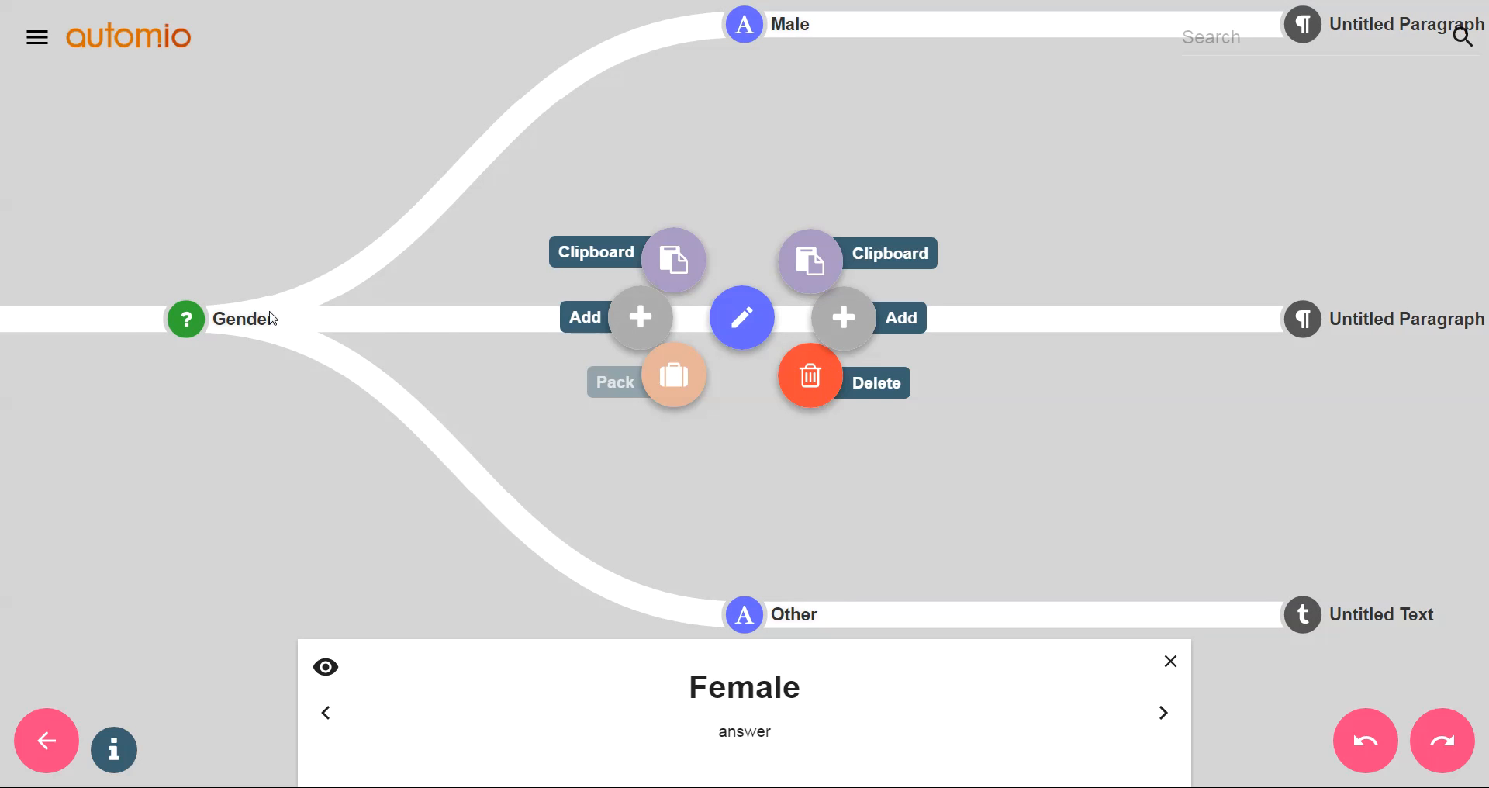
pyautogui.click(843, 318)
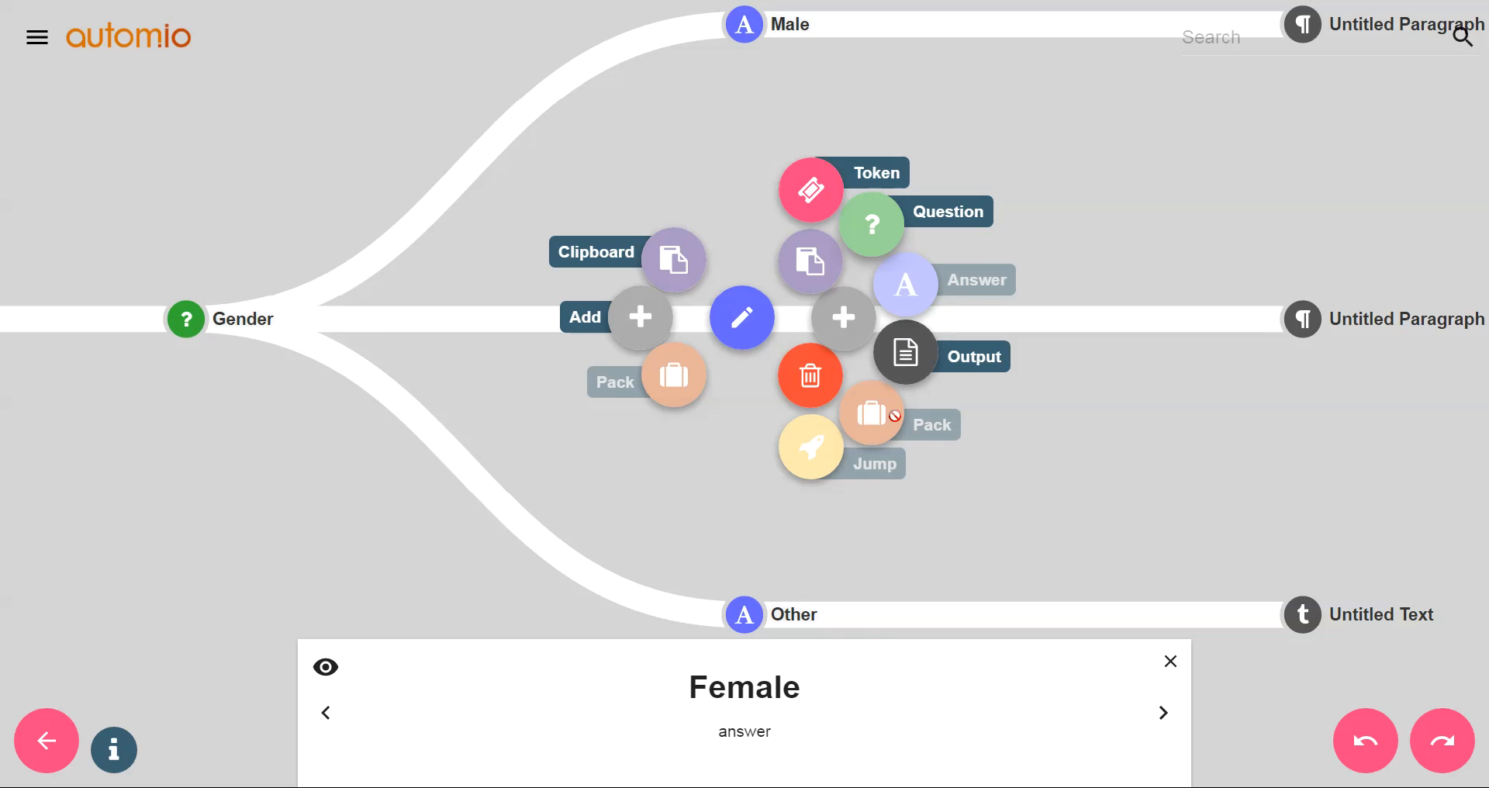
pyautogui.click(872, 224)
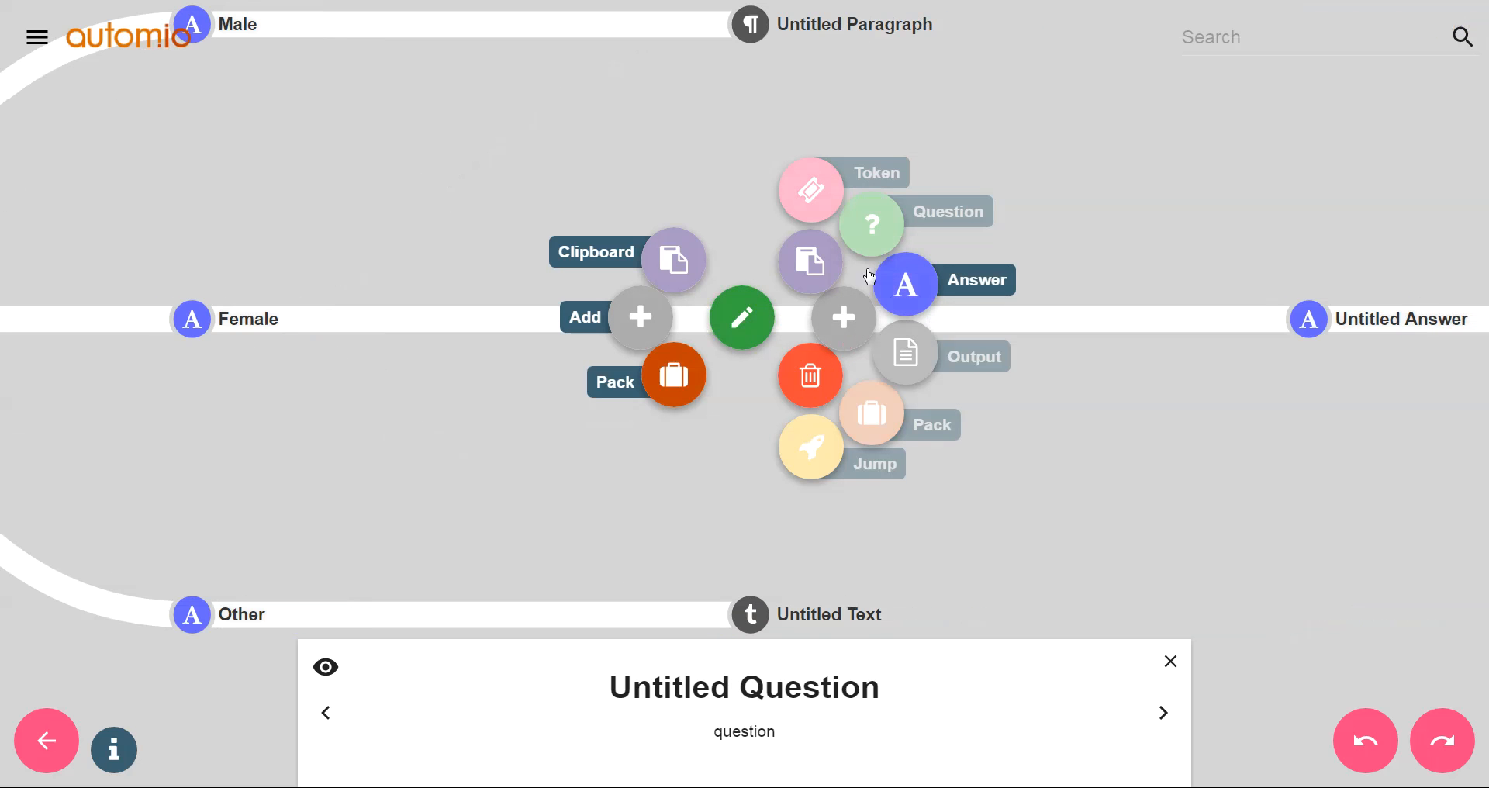
# - Title the new question after Female "Age", enter "How old are you?" as its body and save it
pyautogui.click(759, 323)
pyautogui.moveTo(564, 228); pyautogui.dragTo(377, 235)
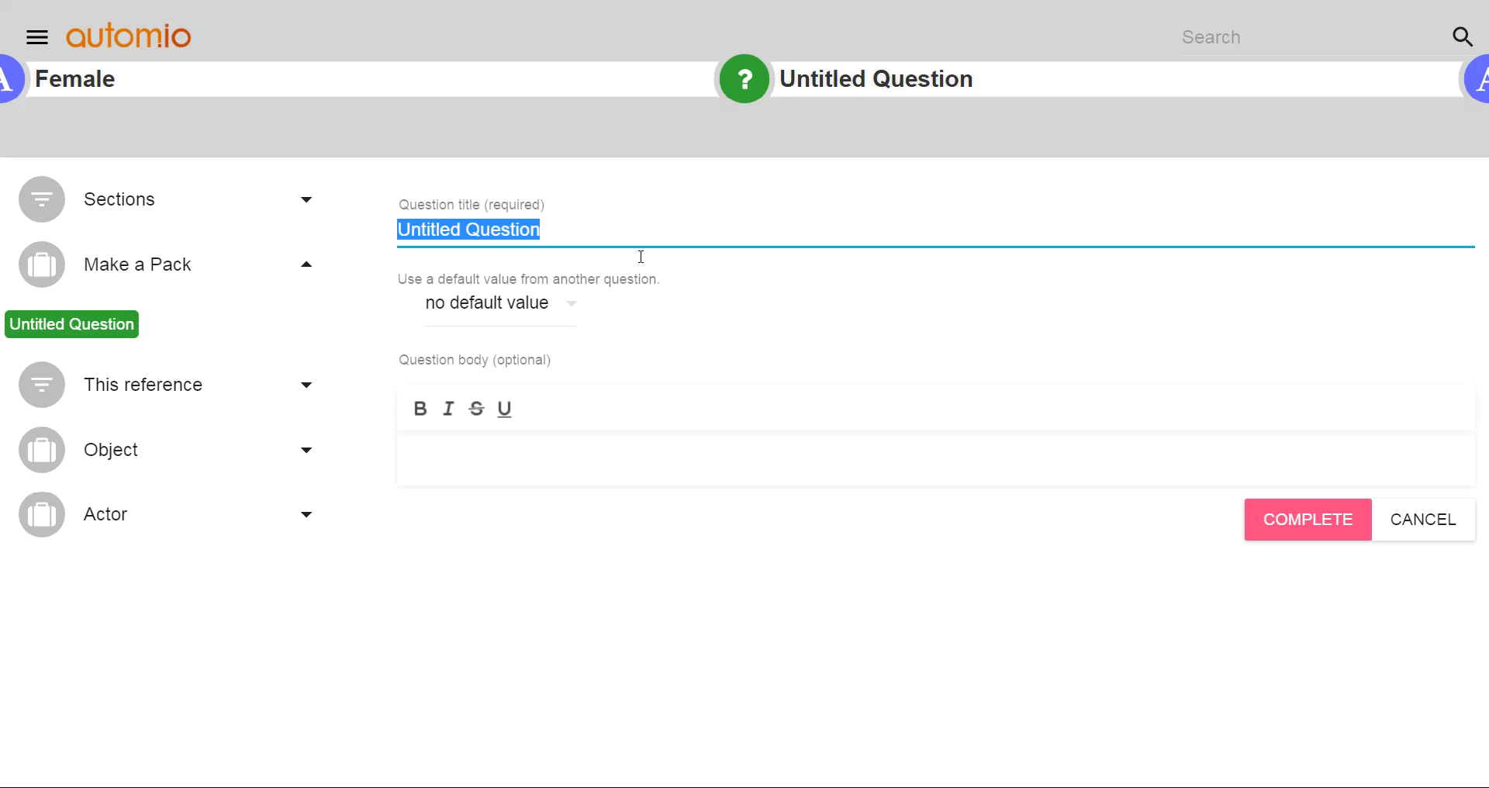
pyautogui.write('Age')
pyautogui.click(816, 445)
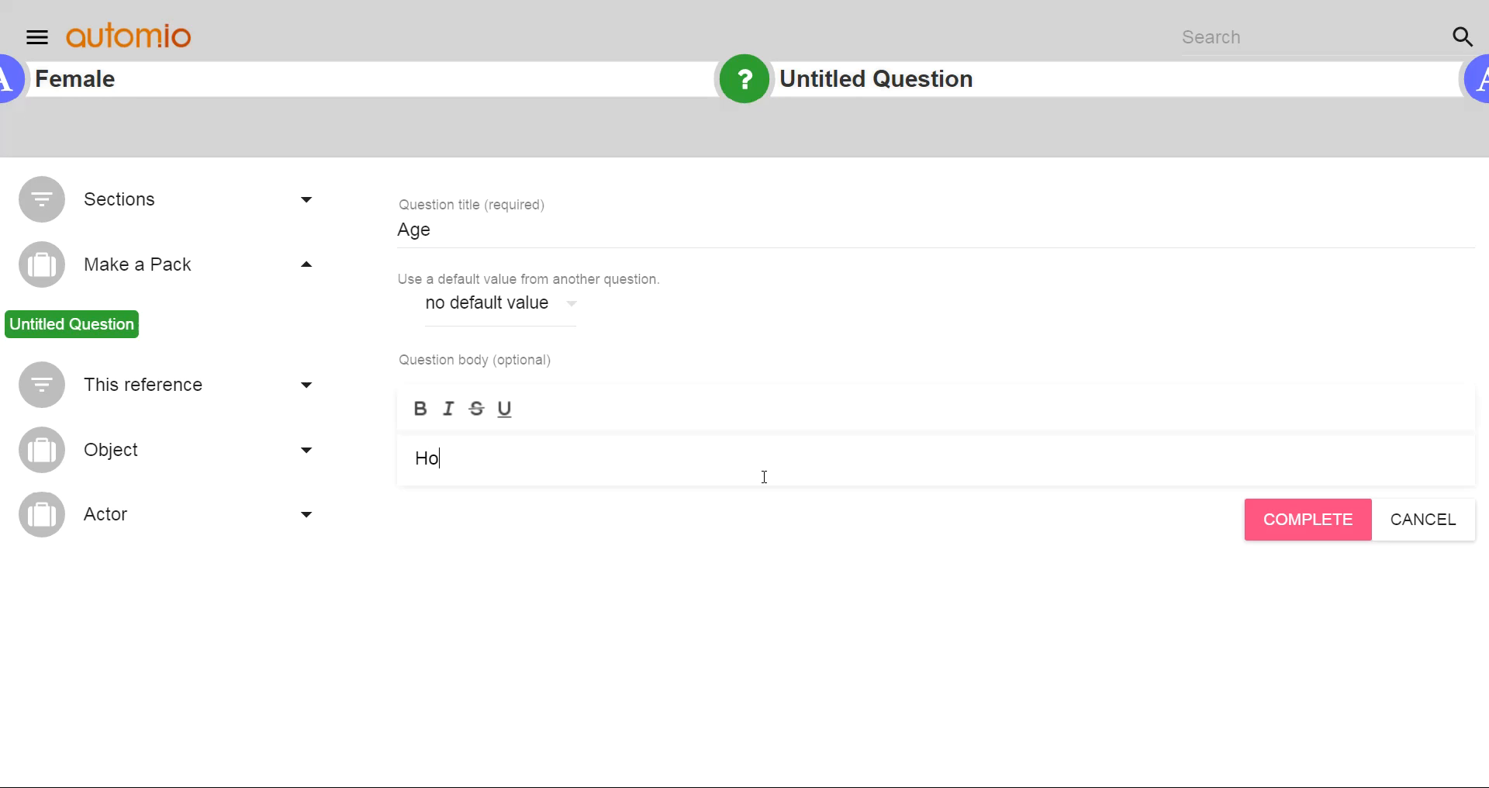
pyautogui.write('How old are you?')
pyautogui.click(1323, 525)
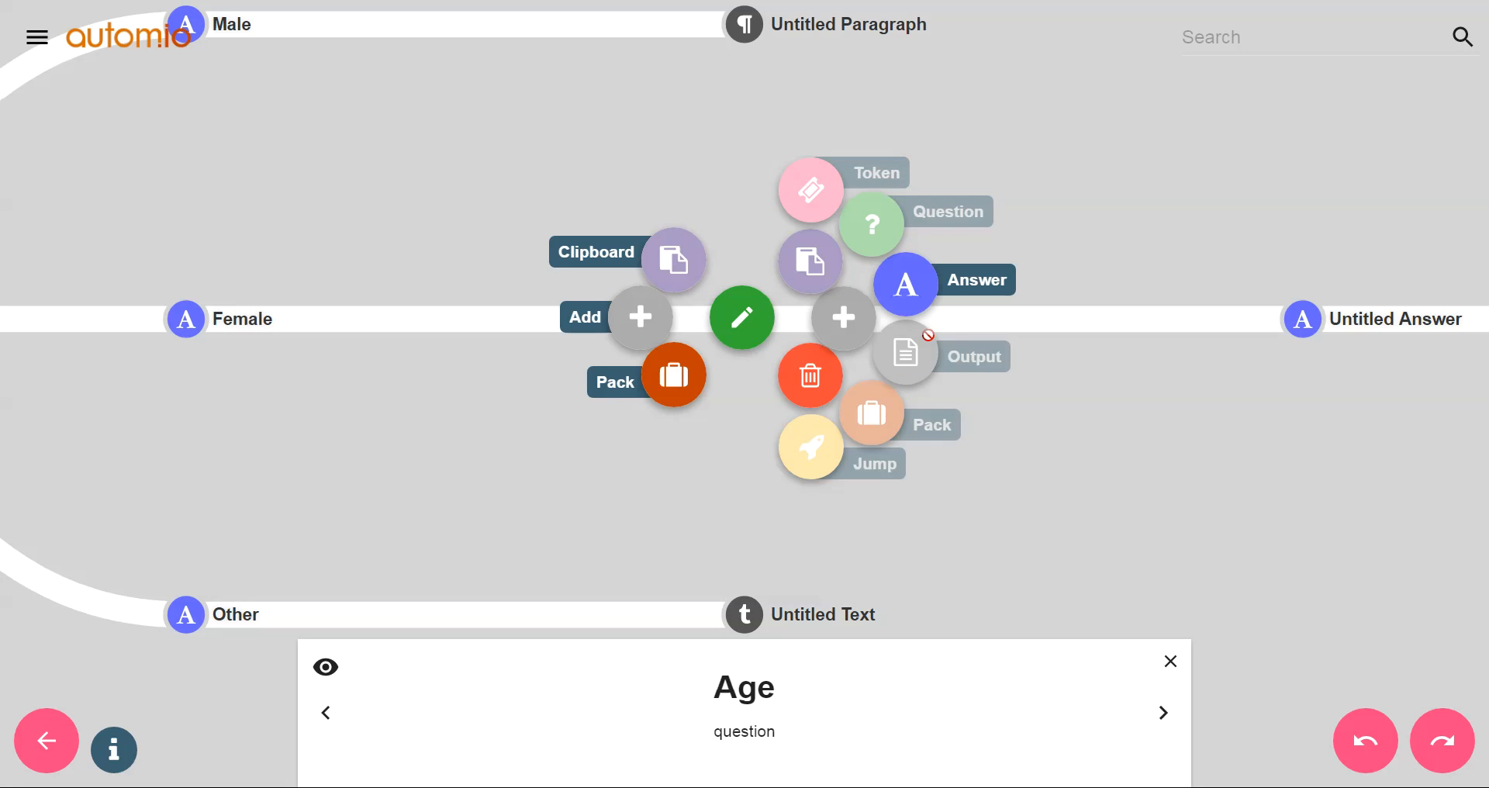
# - Add another answer to the Age question and title the answer leading to the existing paragraph "Over 50"
pyautogui.click(904, 308)
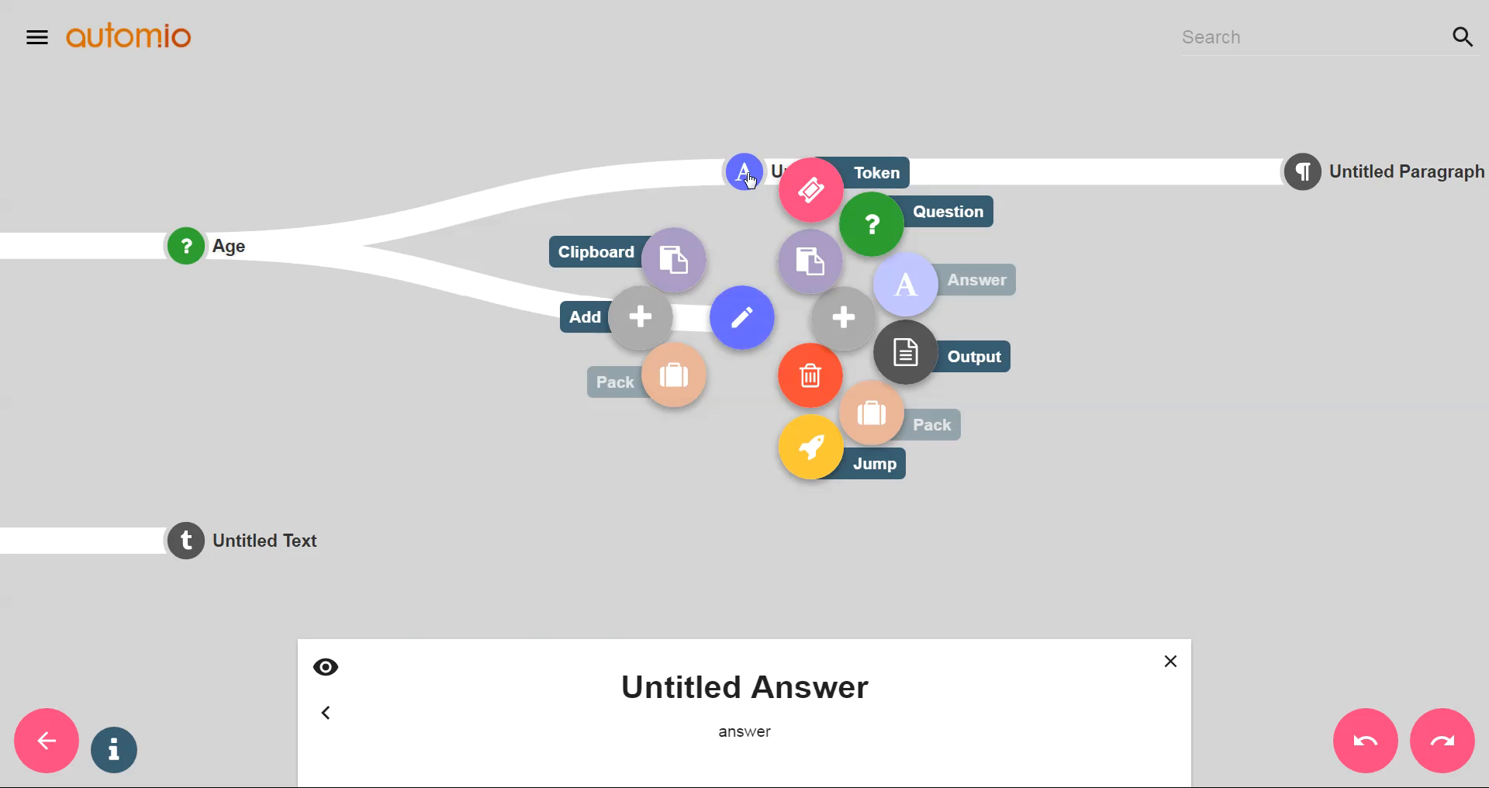
pyautogui.click(750, 180)
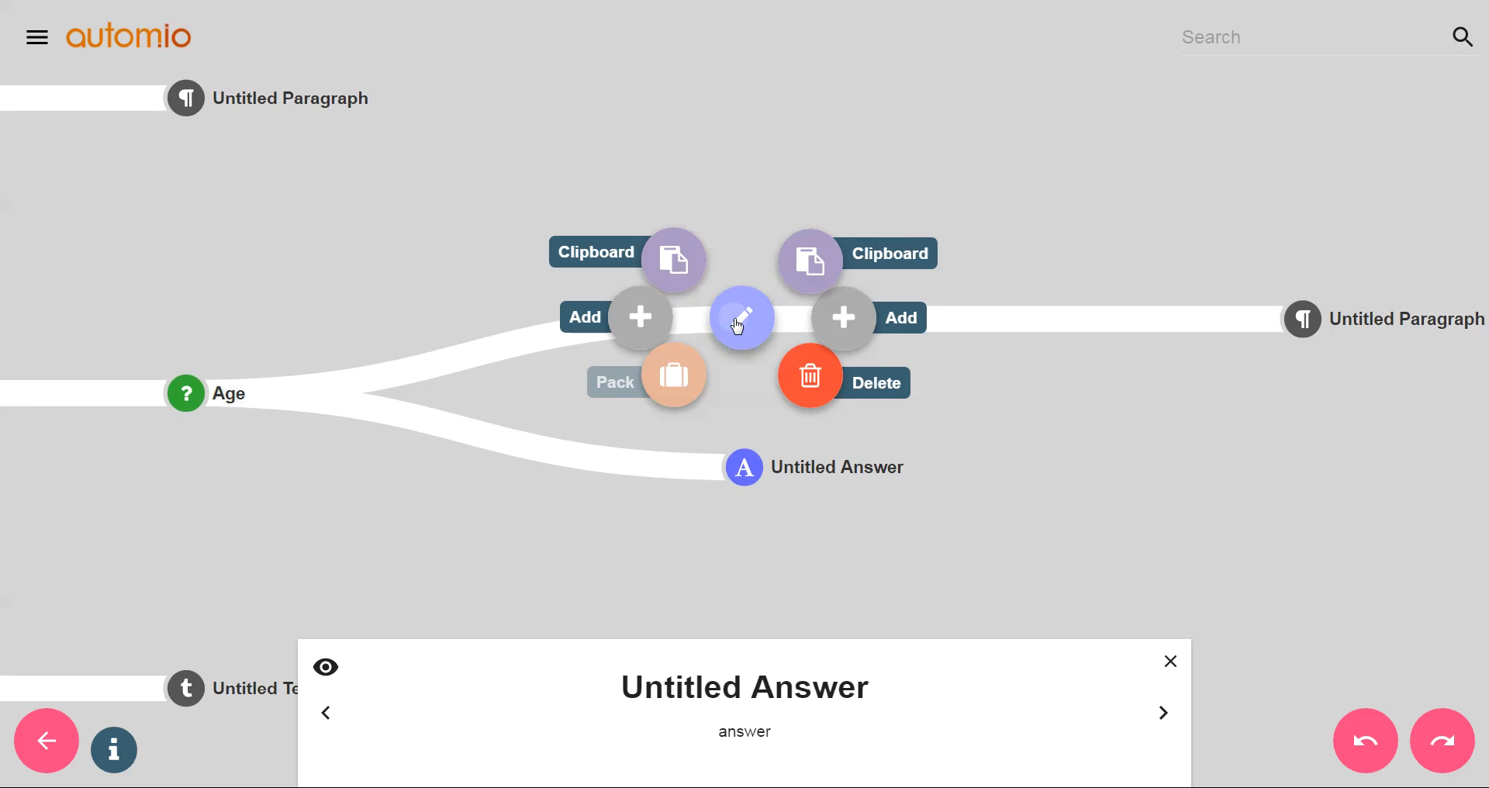
pyautogui.click(741, 310)
pyautogui.moveTo(532, 230); pyautogui.dragTo(395, 235)
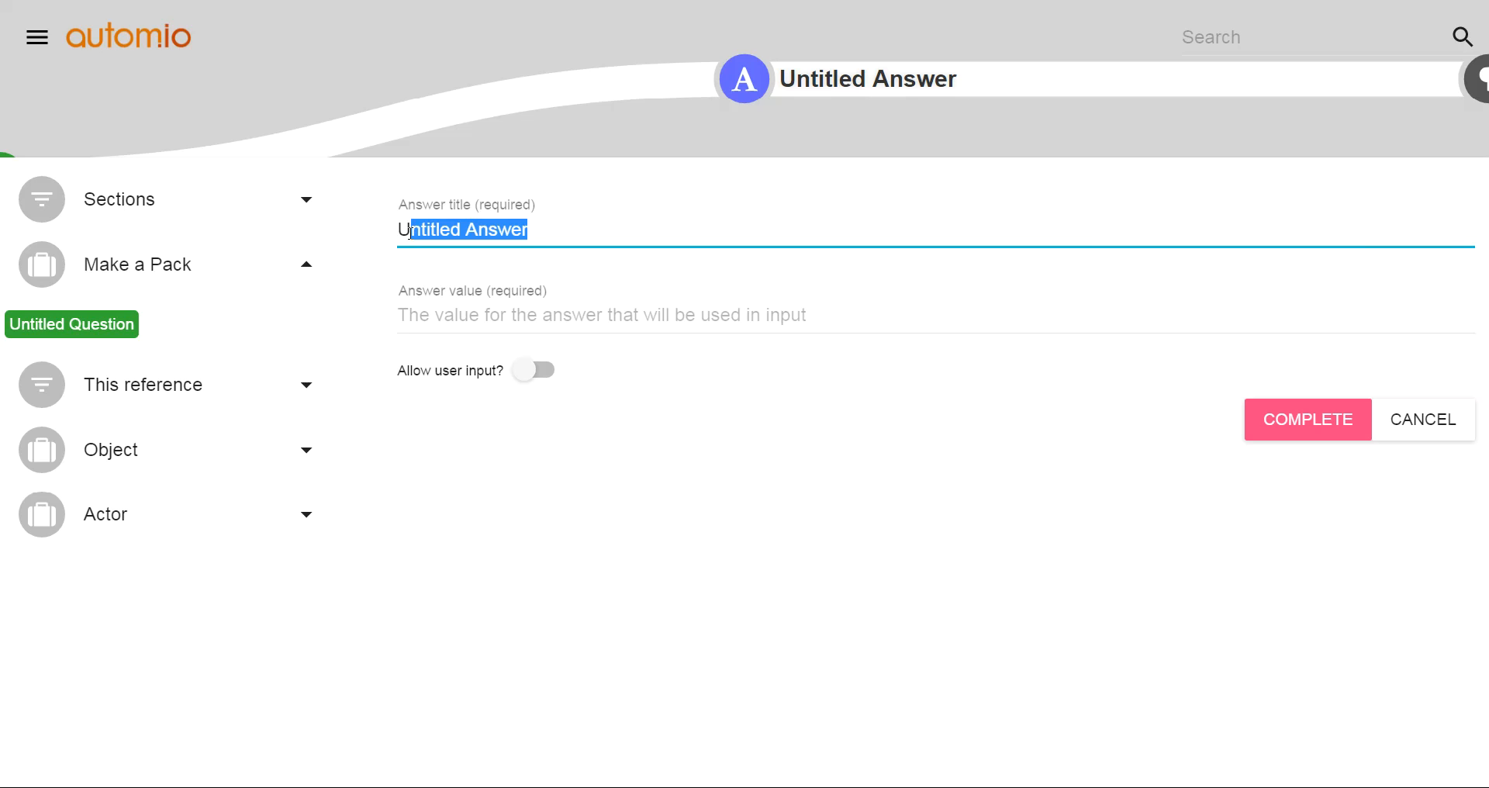
pyautogui.moveTo(551, 231); pyautogui.dragTo(354, 240)
pyautogui.write('Over 50')
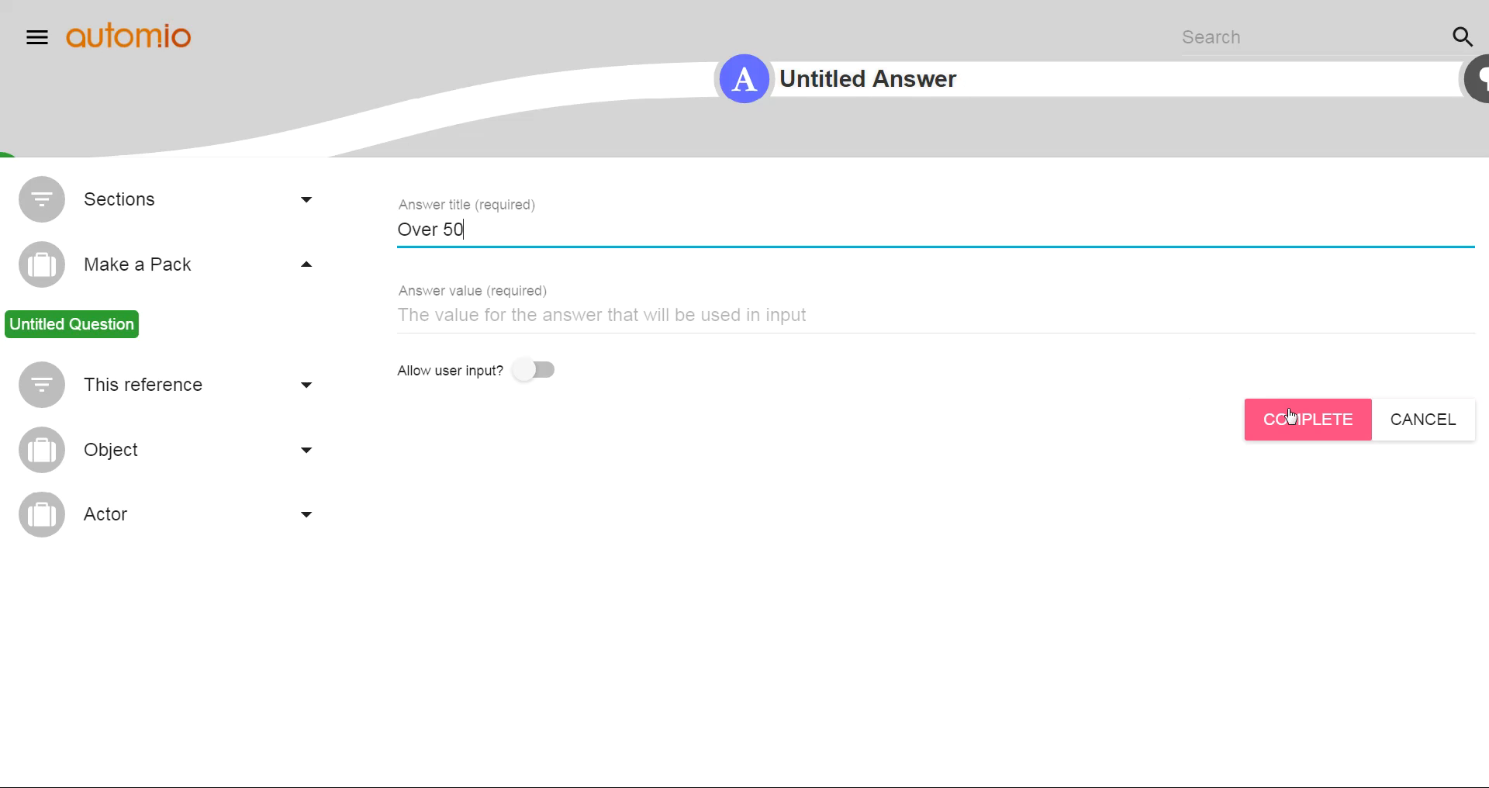
pyautogui.click(1293, 419)
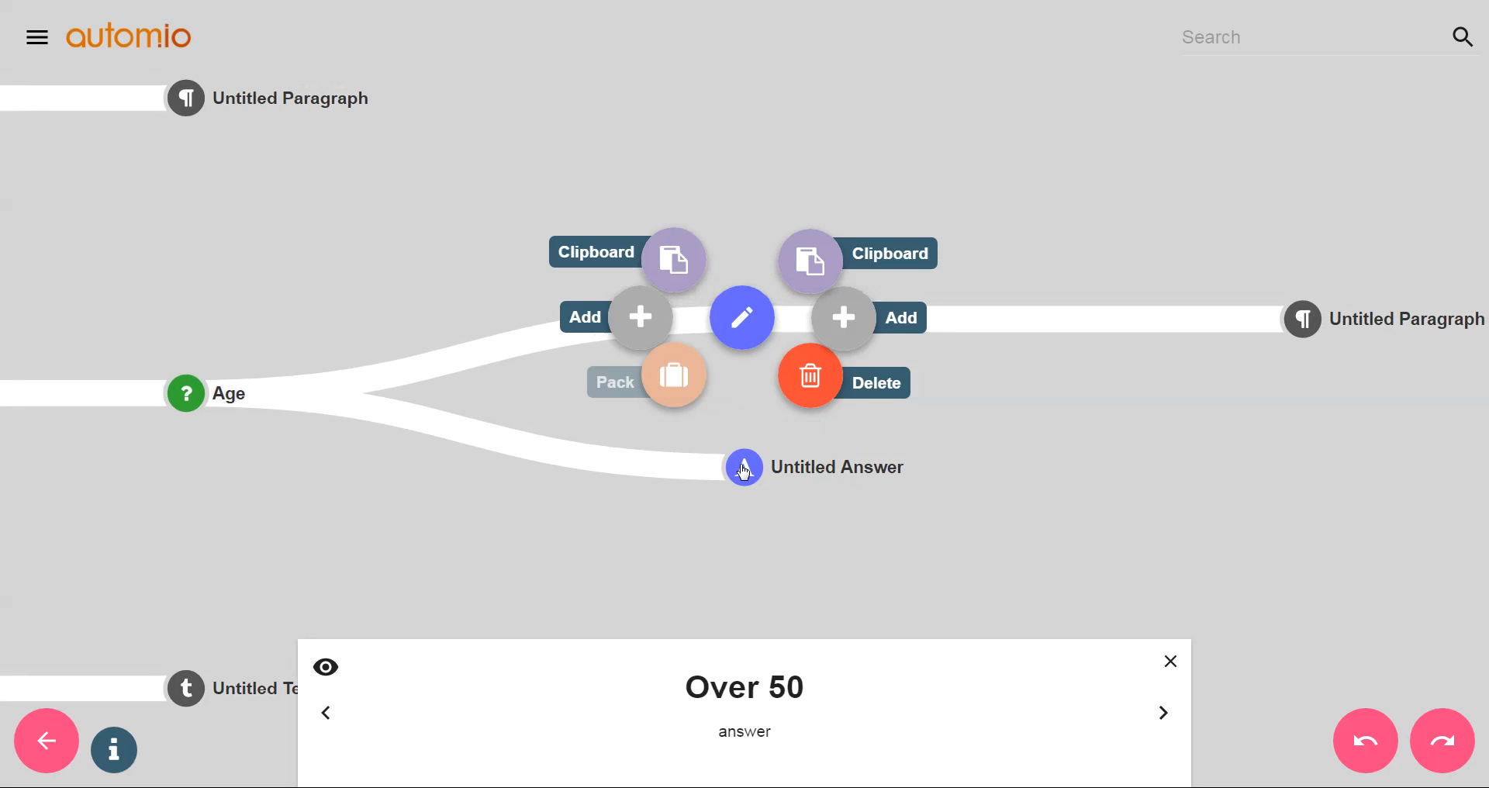
# - Title the remaining untitled answer of the Age question "50 or Under" and save it
pyautogui.click(747, 470)
pyautogui.click(743, 317)
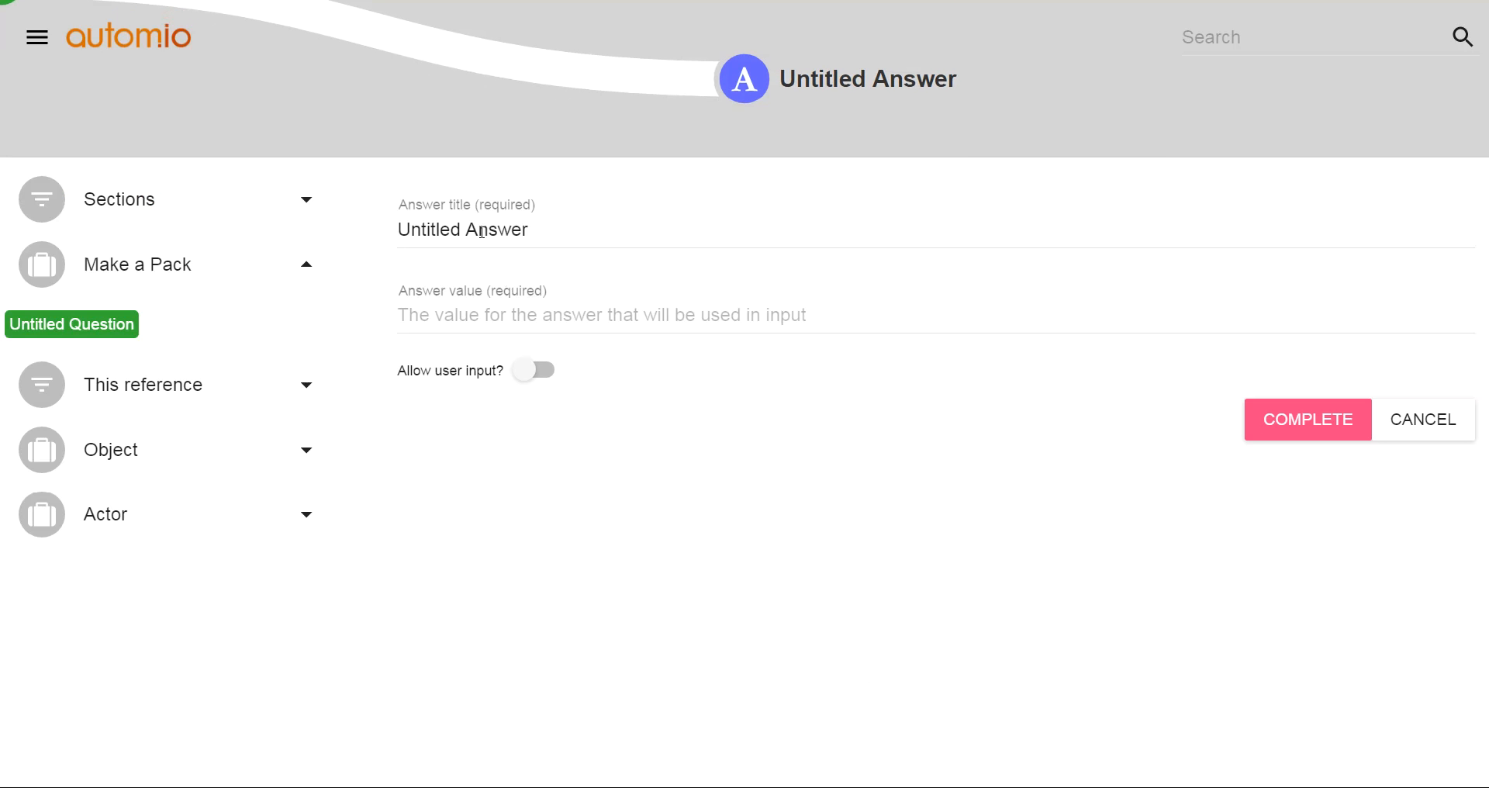
pyautogui.tripleClick(549, 237)
pyautogui.write('Under 50')
pyautogui.press('BackSpace')
pyautogui.press('BackSpace')
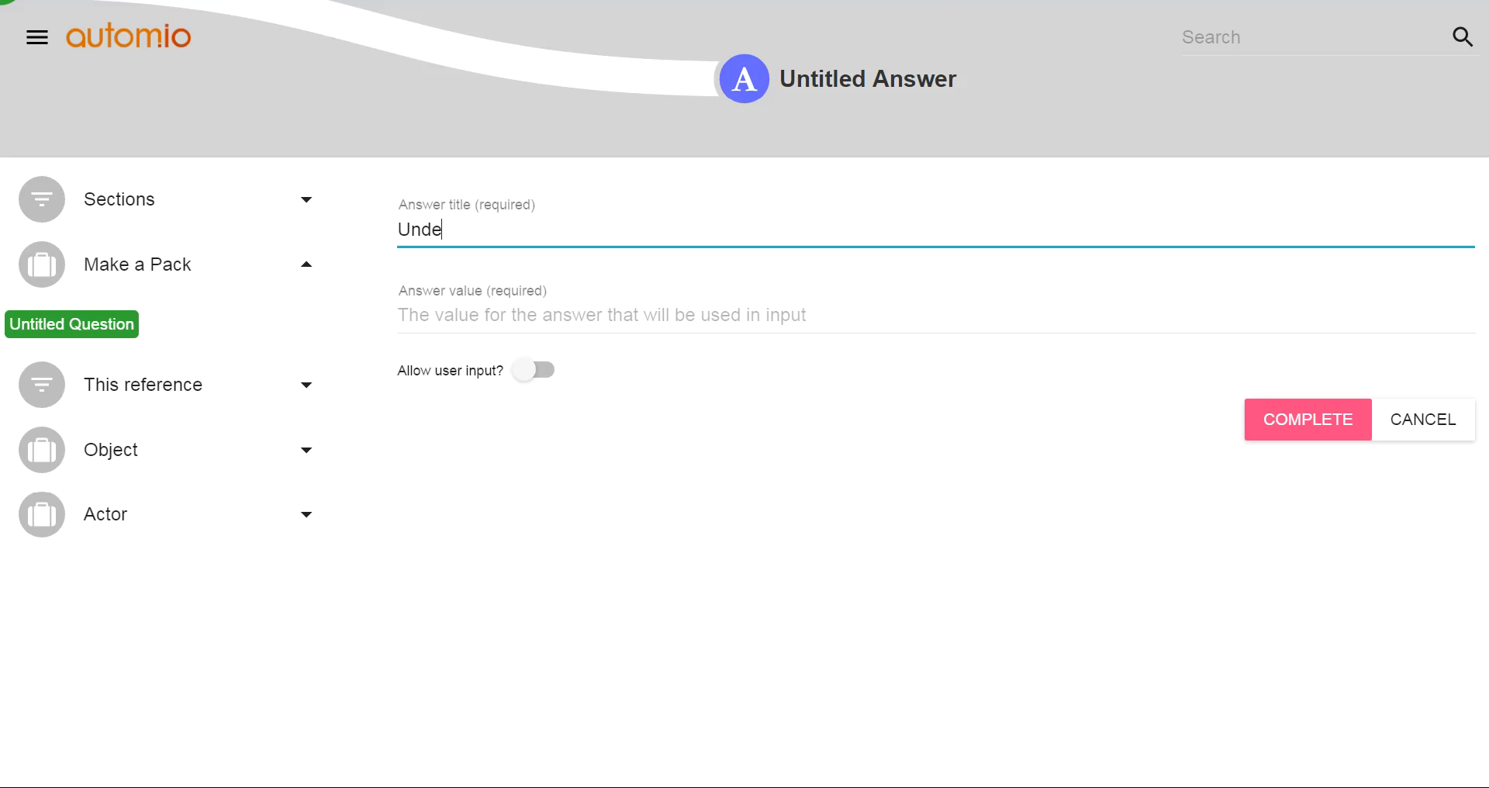
pyautogui.write('50 or')
pyautogui.click(1340, 428)
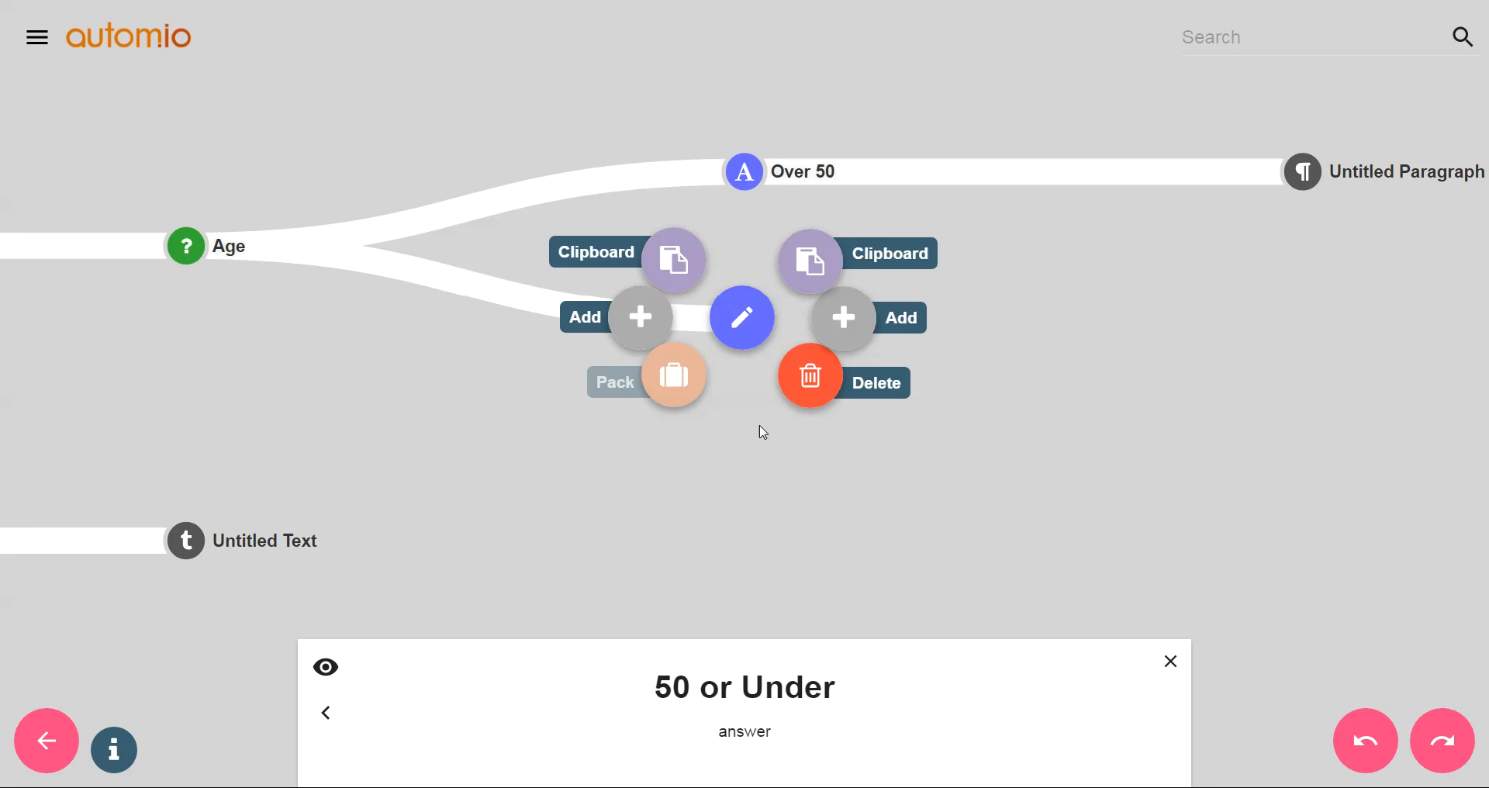
pyautogui.click(764, 432)
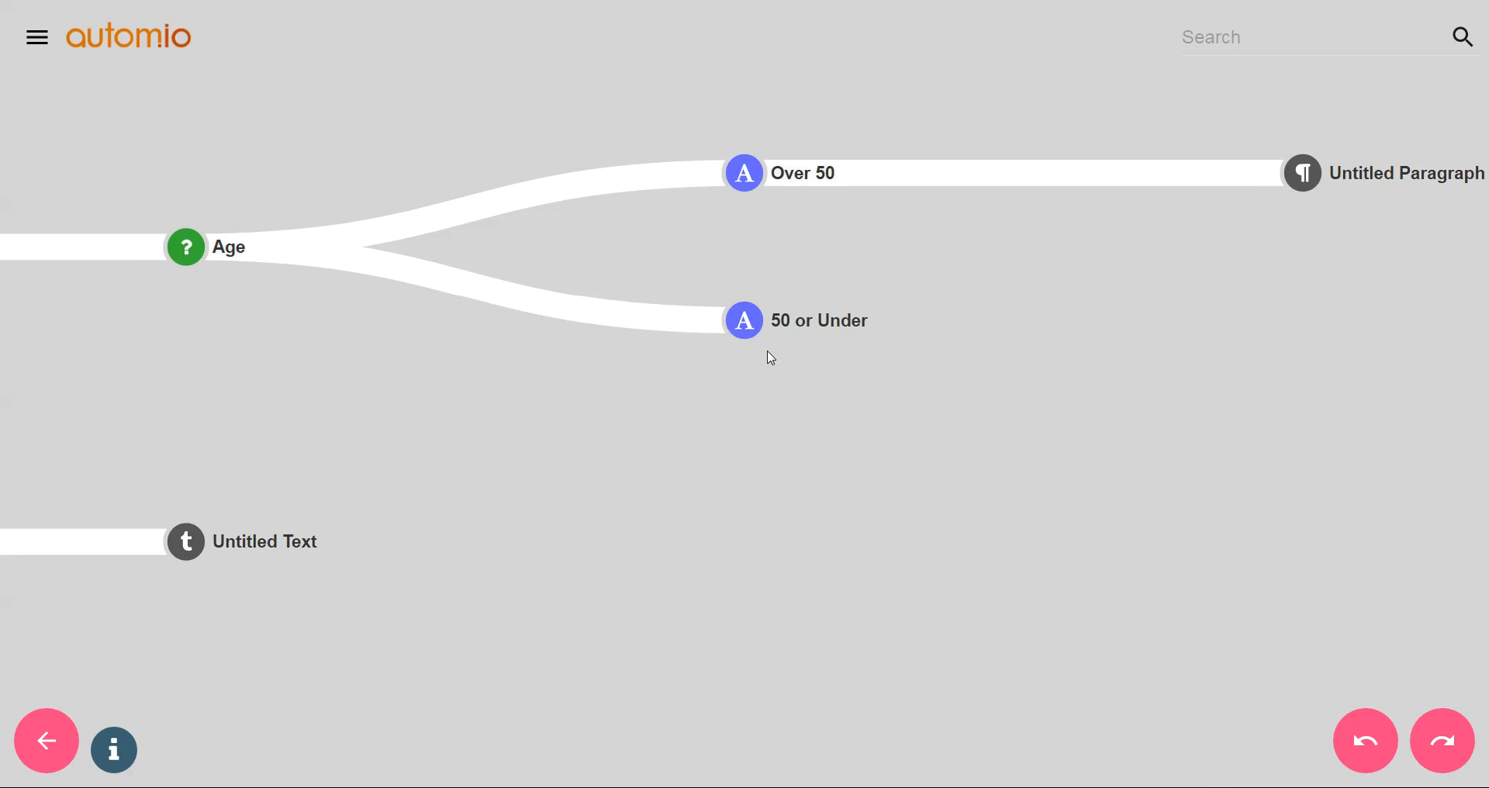
# - Add a paragraph output after the "50 or Under" answer
pyautogui.click(746, 324)
pyautogui.click(843, 315)
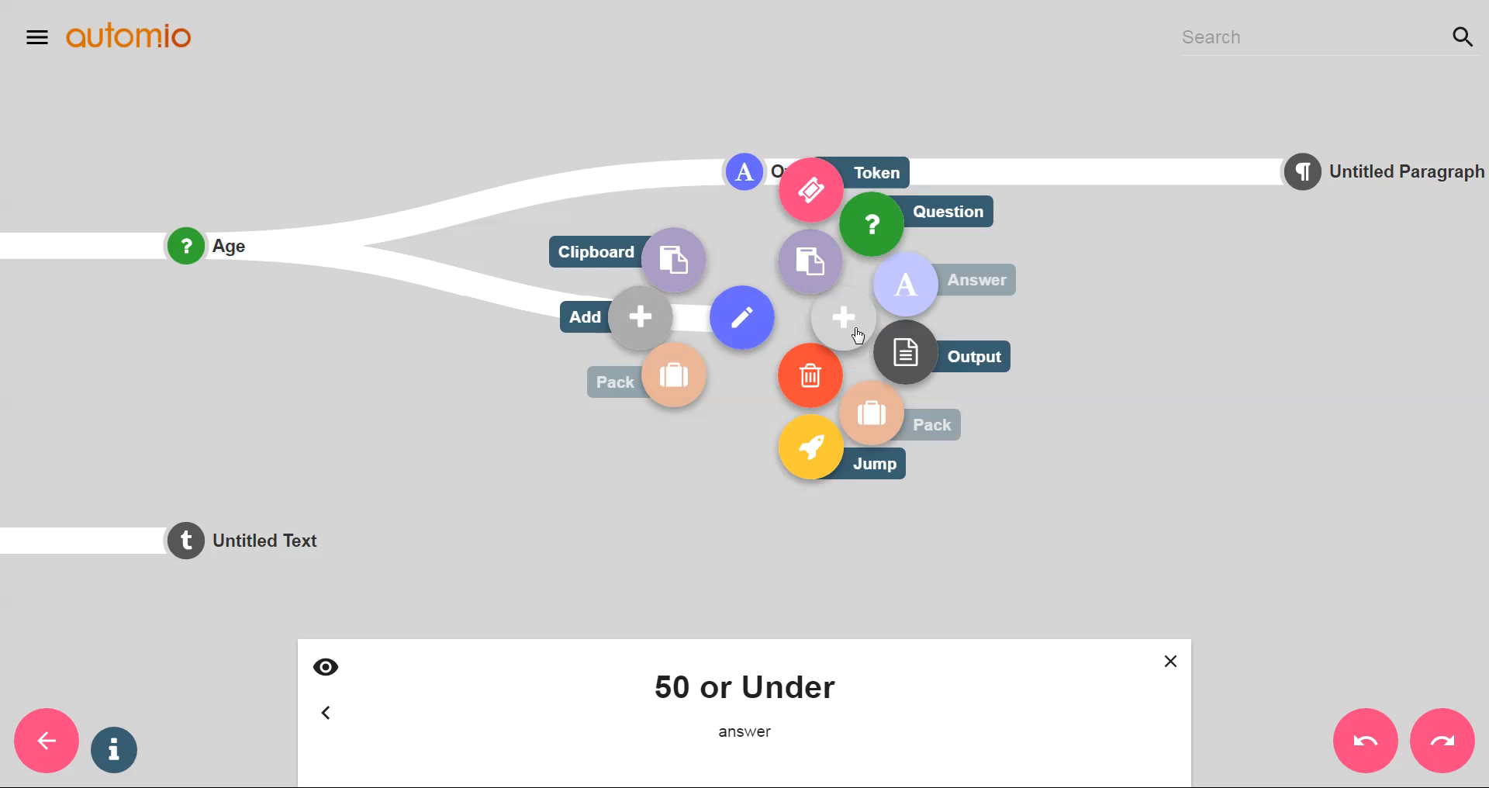
pyautogui.click(905, 350)
pyautogui.click(959, 402)
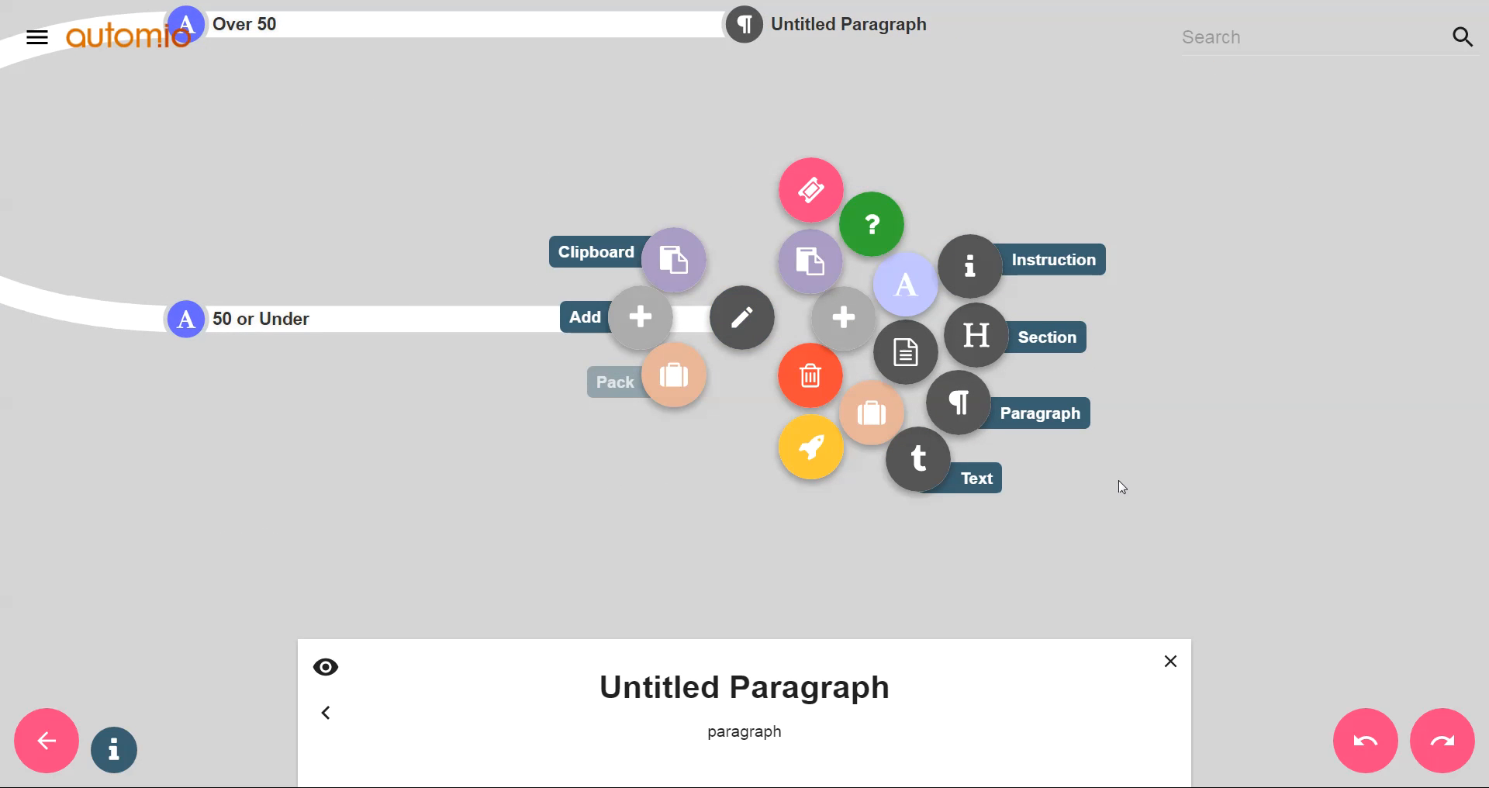
pyautogui.click(1122, 486)
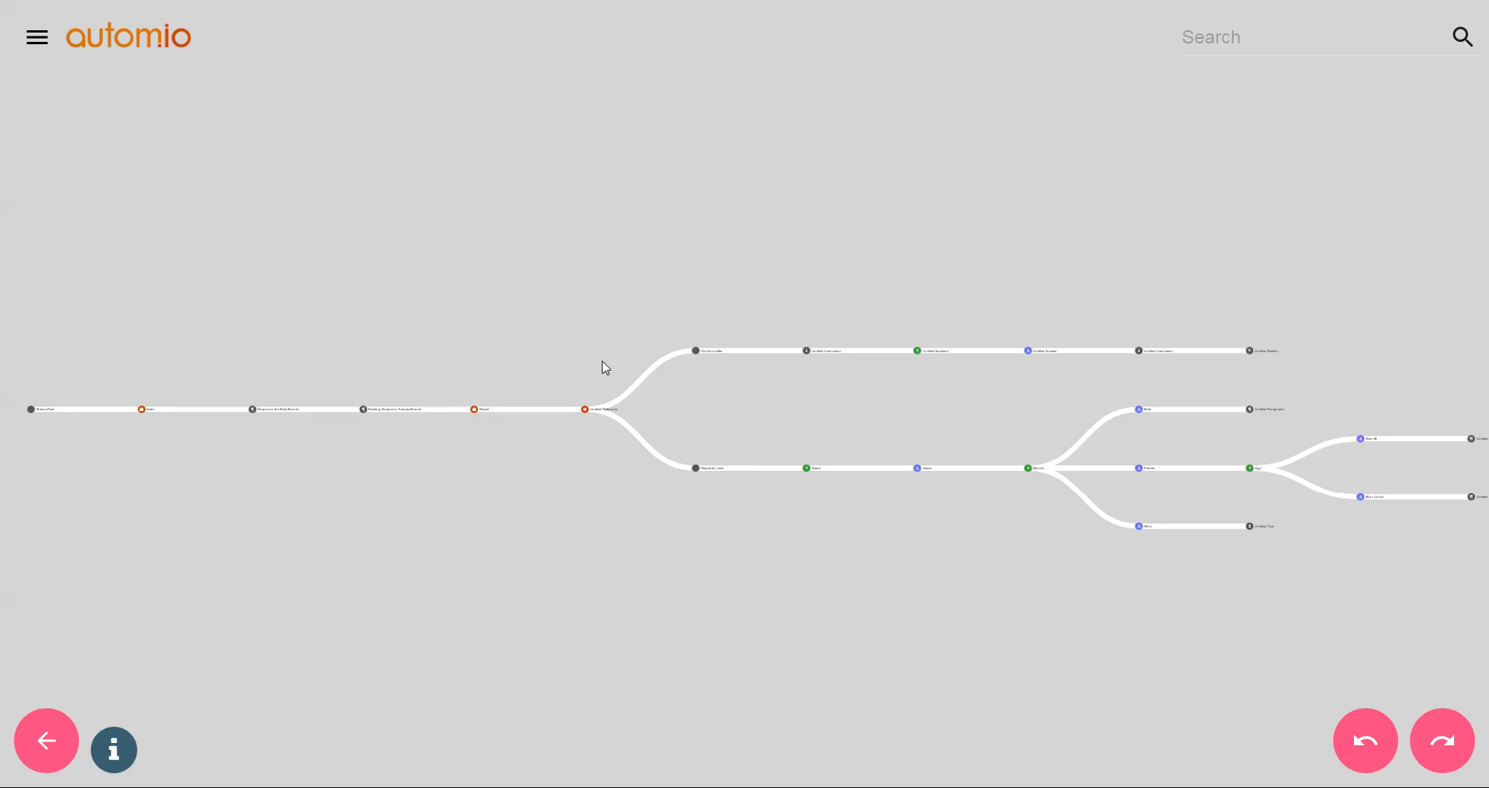
# - Rename the untitled reference after the Object pack as "Actor Ref" and save it
pyautogui.scroll(3, 581, 467)
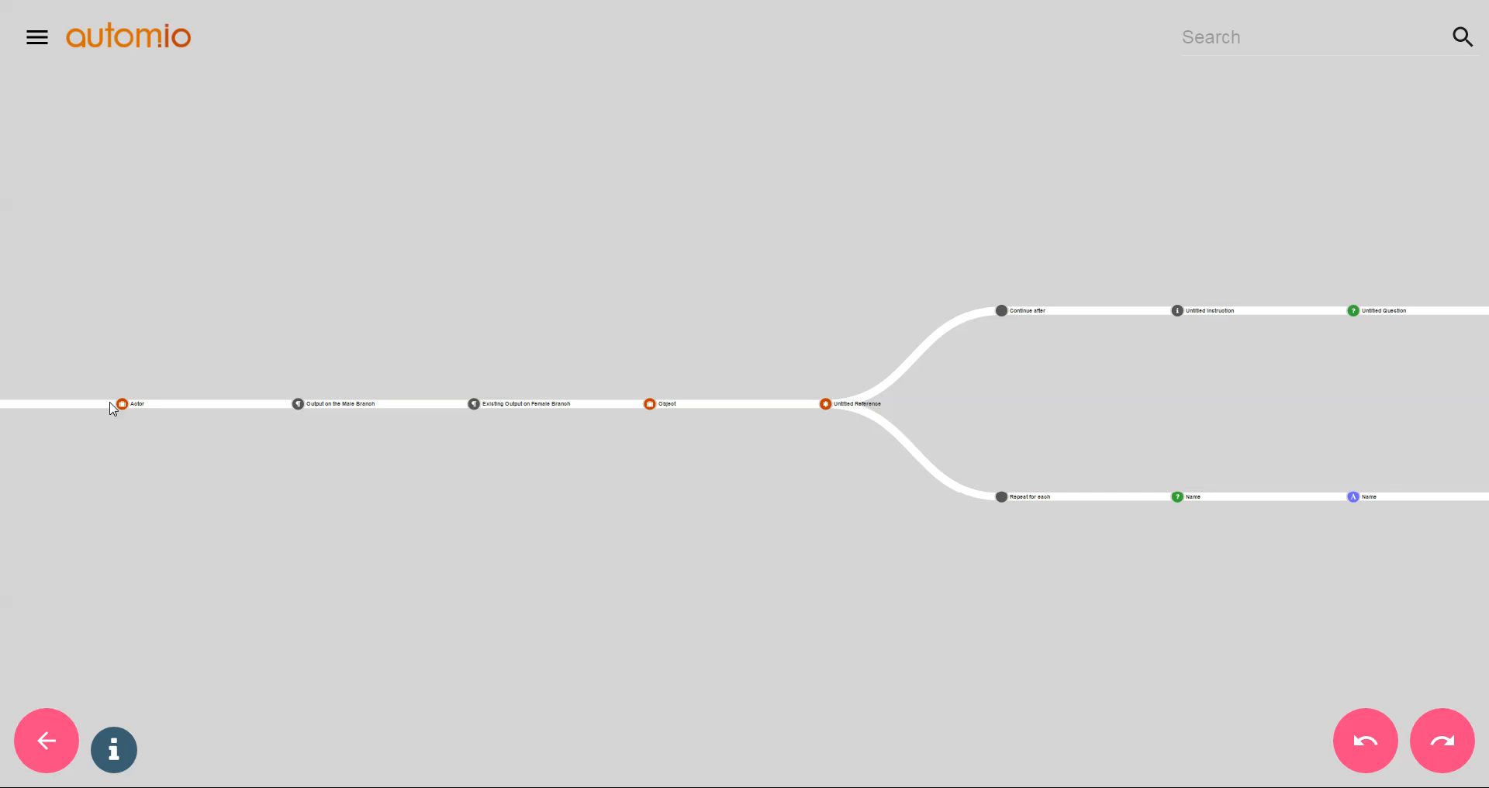
pyautogui.moveTo(1065, 461); pyautogui.dragTo(786, 434)
pyautogui.scroll(-3, 946, 478)
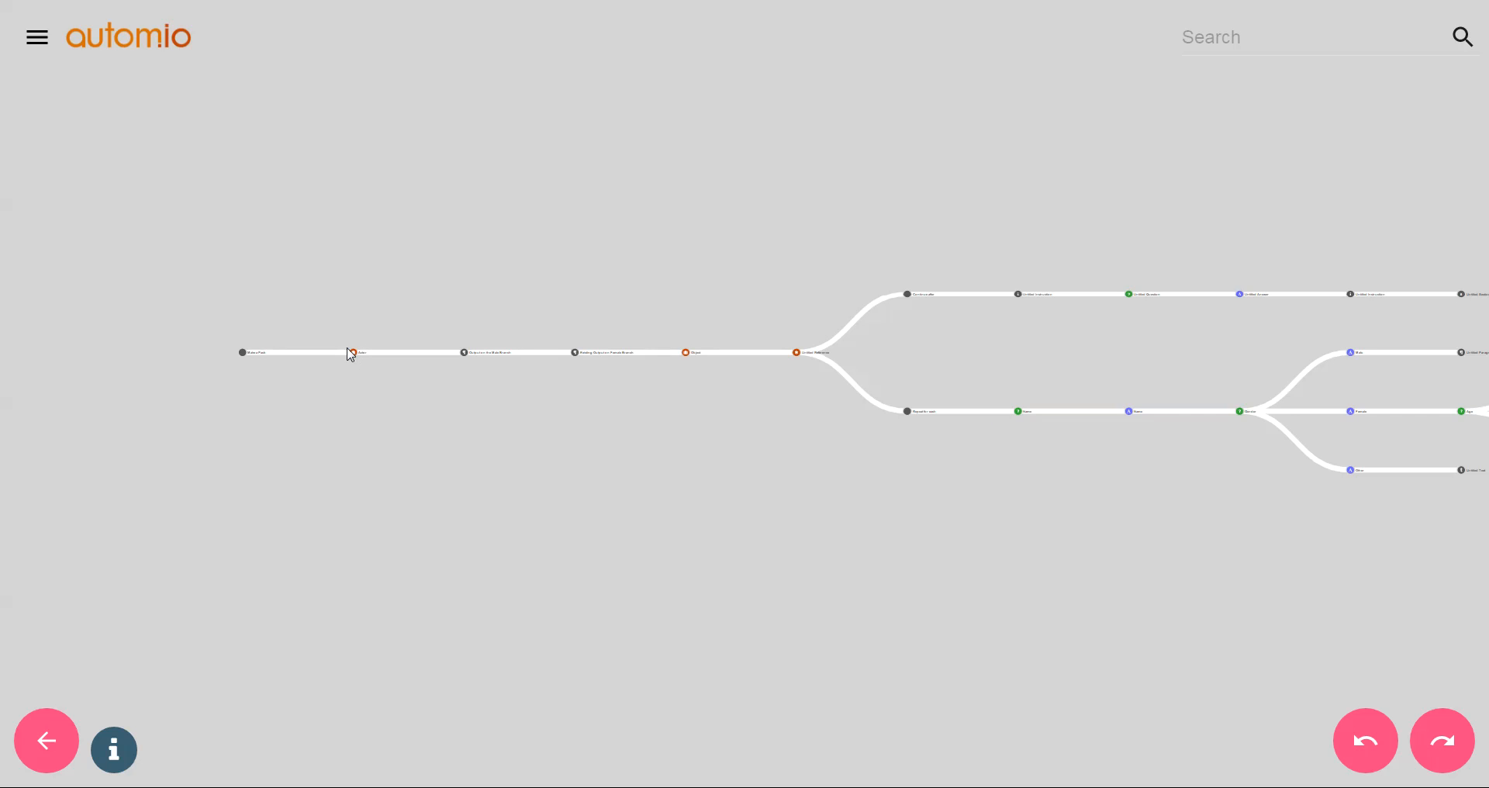
pyautogui.scroll(3, 357, 358)
pyautogui.moveTo(1055, 472); pyautogui.dragTo(630, 477)
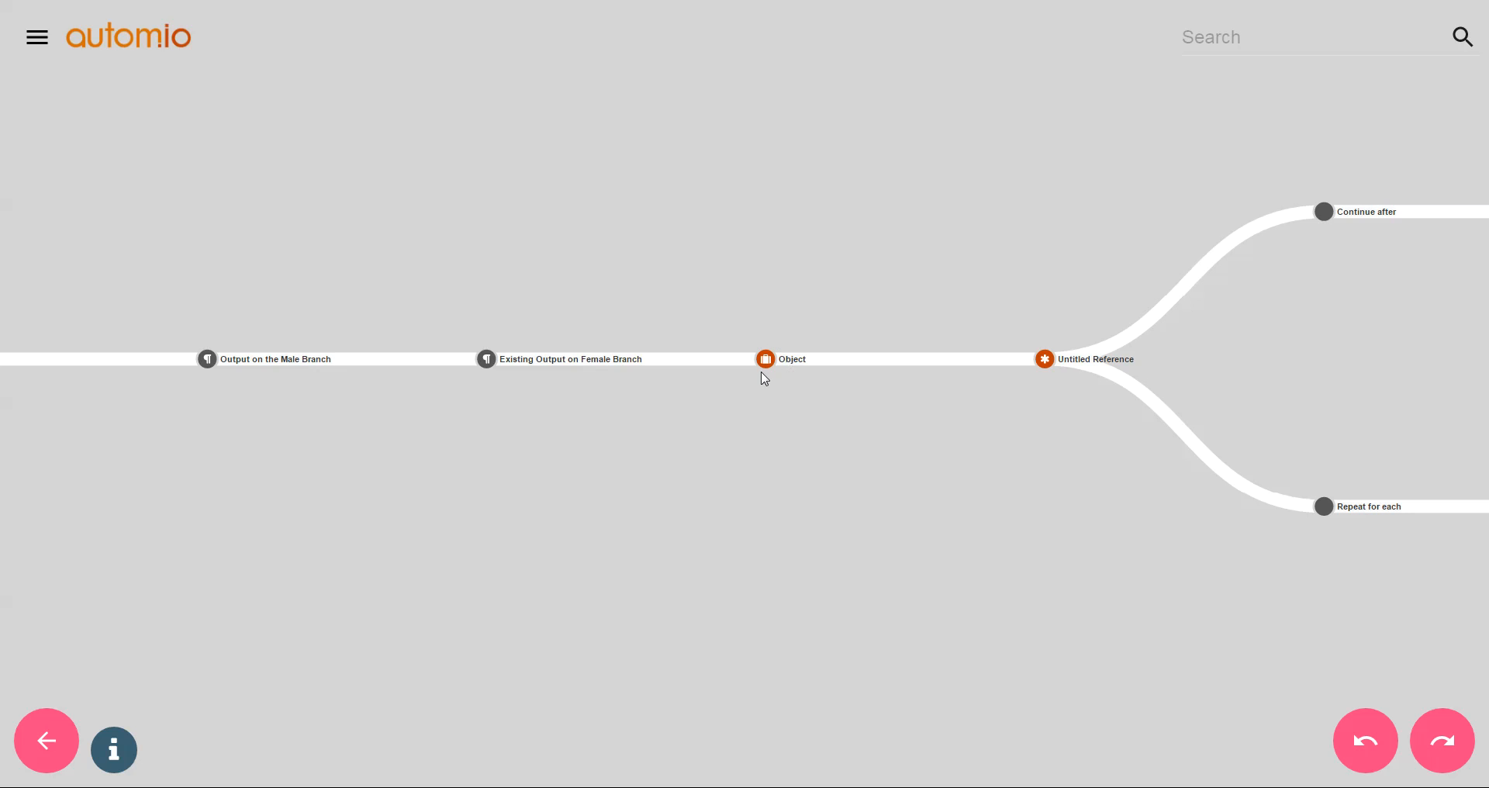
pyautogui.click(1048, 369)
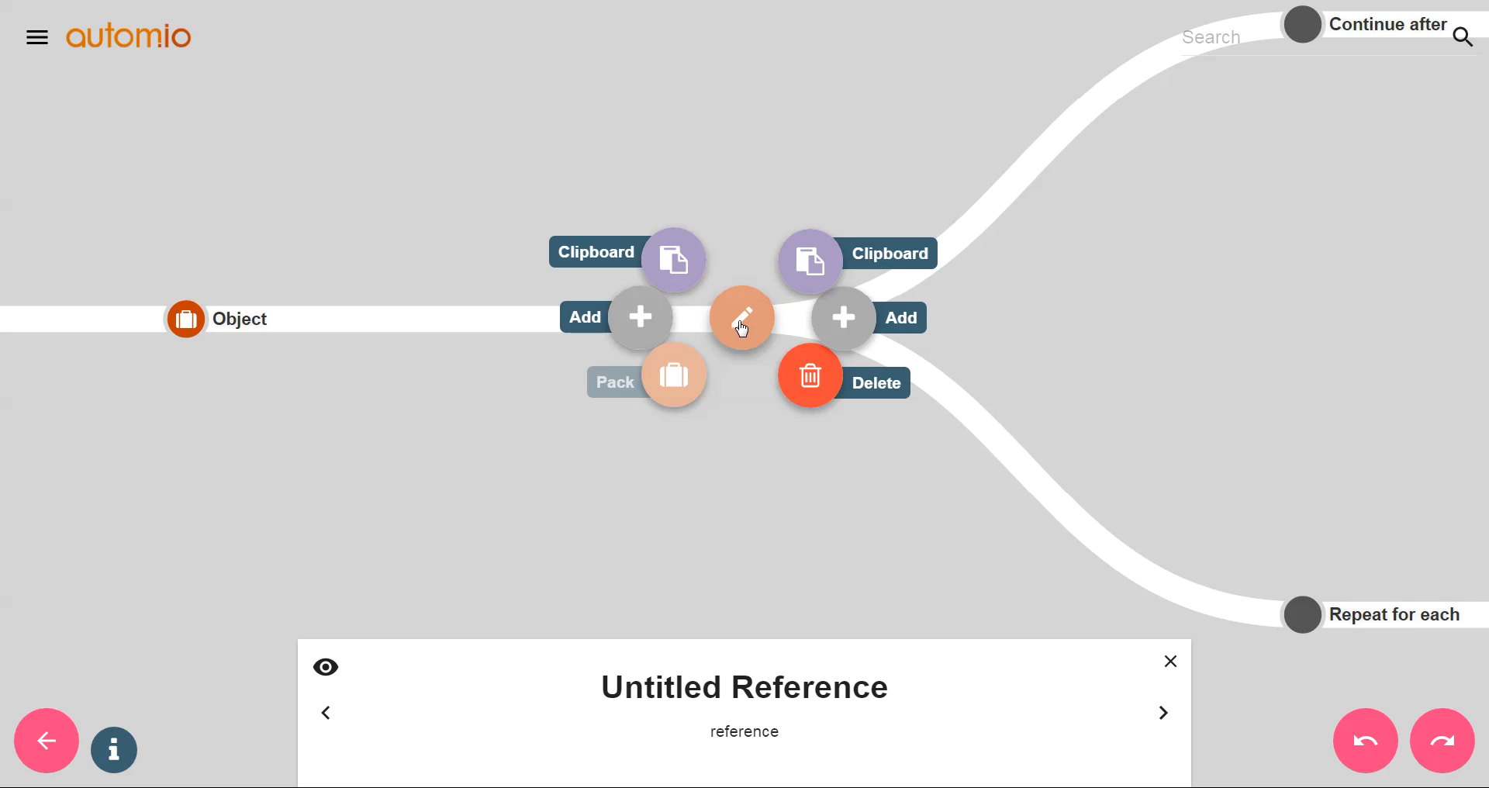
pyautogui.click(742, 318)
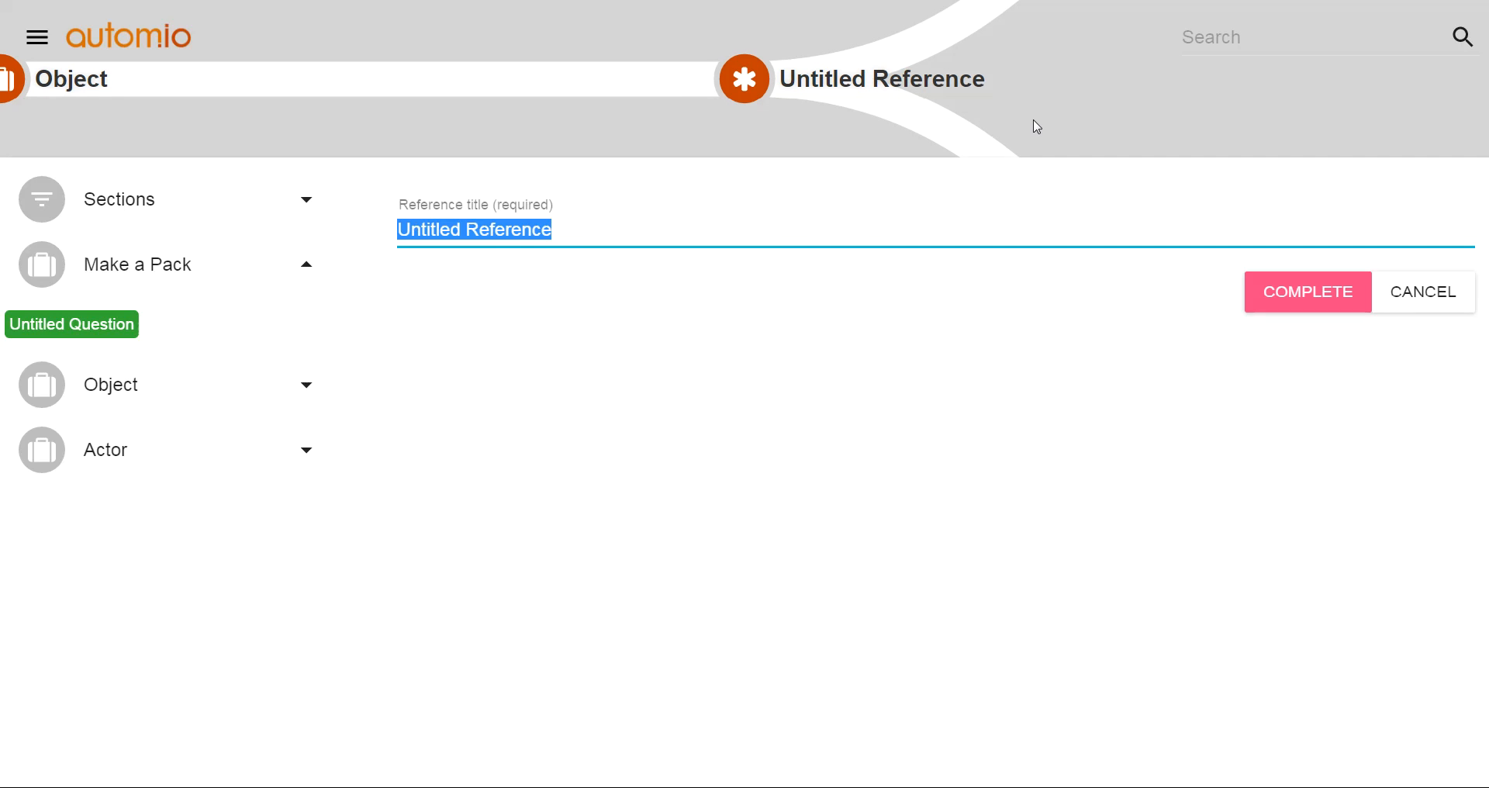
pyautogui.write('Actor Ref')
pyautogui.click(1304, 303)
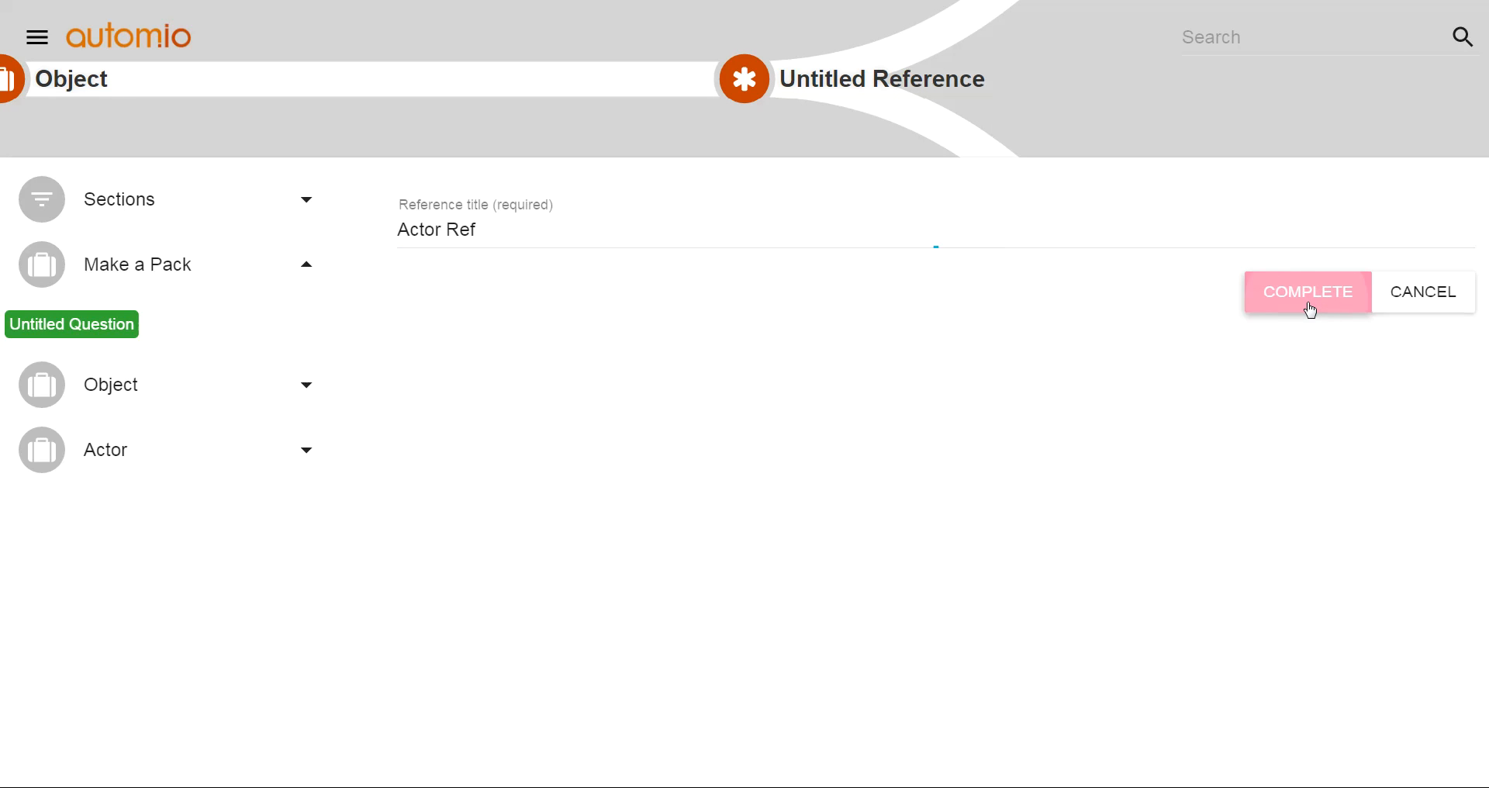
# - Delete only the Object pack before Actor Ref, keeping everything that follows it
pyautogui.scroll(-3, 962, 415)
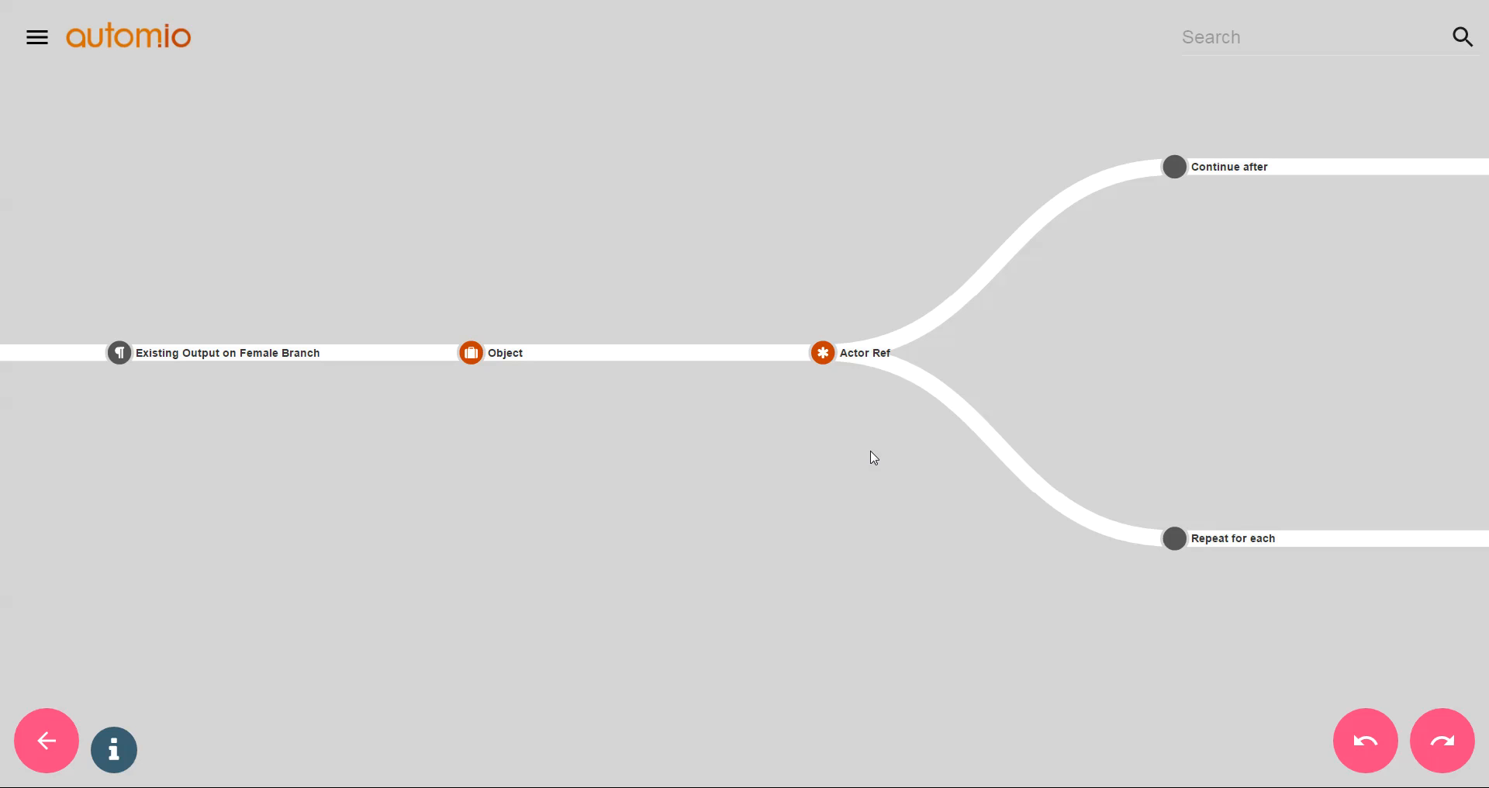
pyautogui.moveTo(901, 469); pyautogui.dragTo(1209, 425)
pyautogui.moveTo(447, 445); pyautogui.dragTo(956, 472)
pyautogui.click(1287, 335)
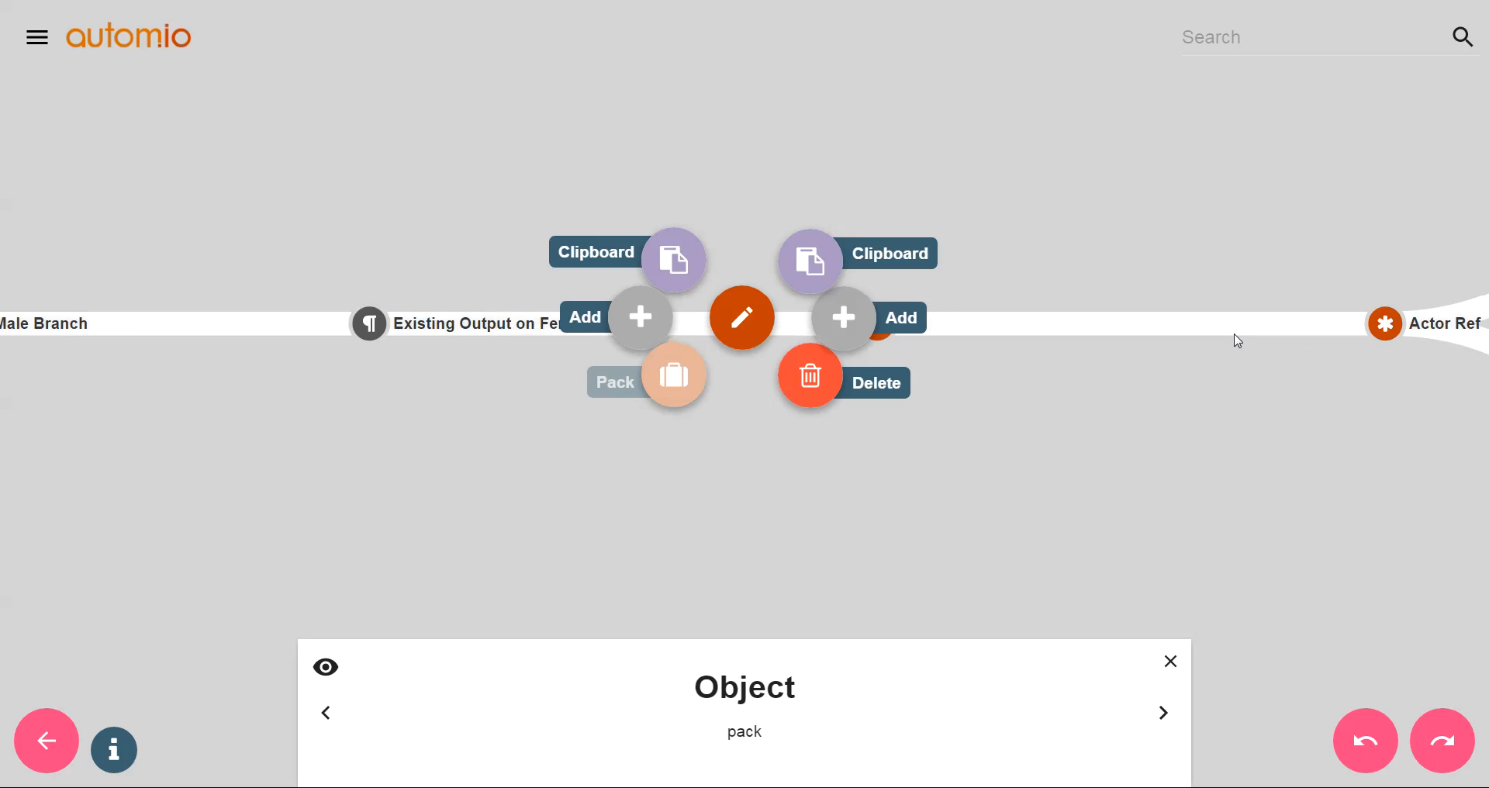
pyautogui.click(812, 386)
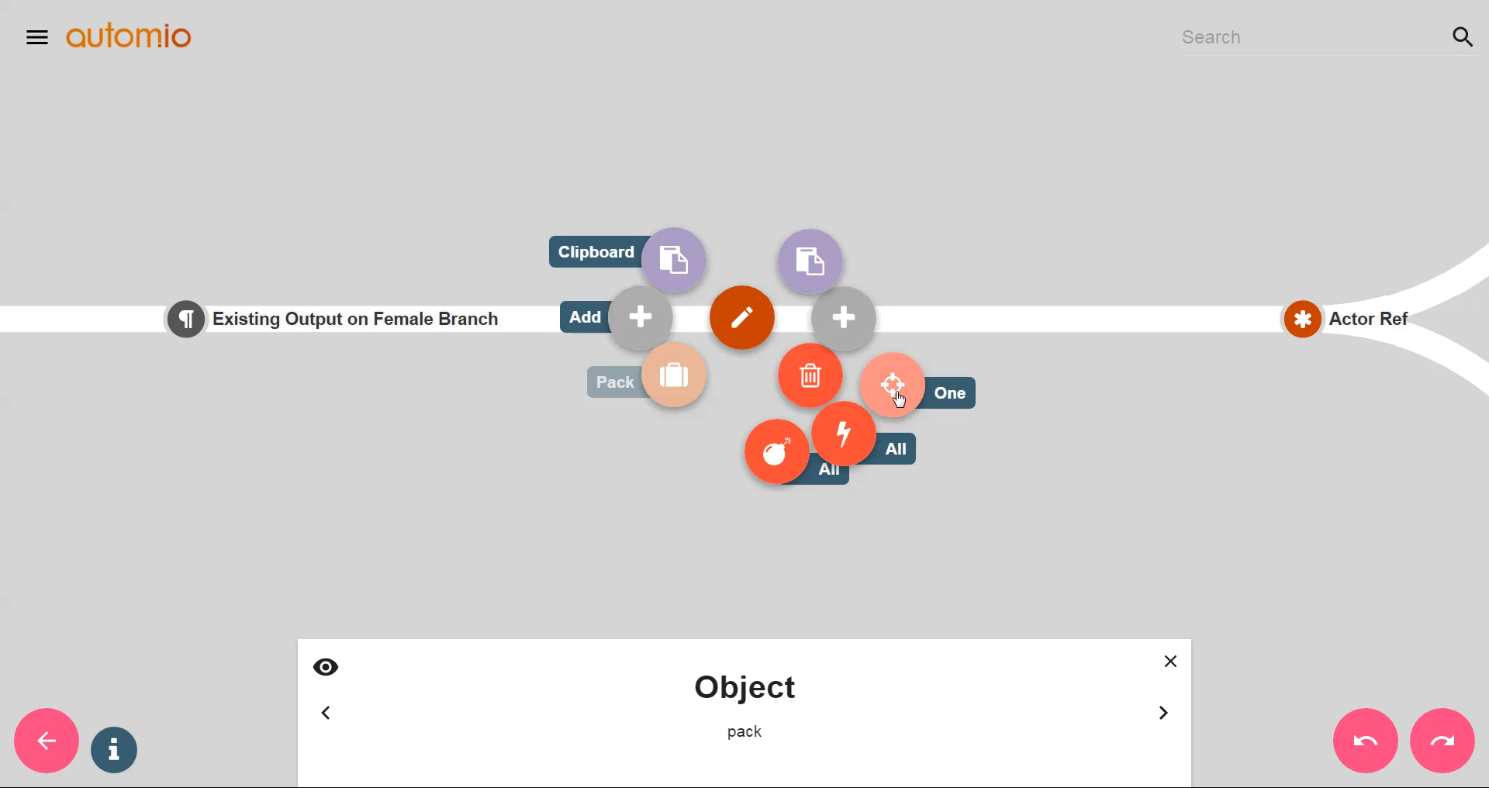
pyautogui.click(899, 399)
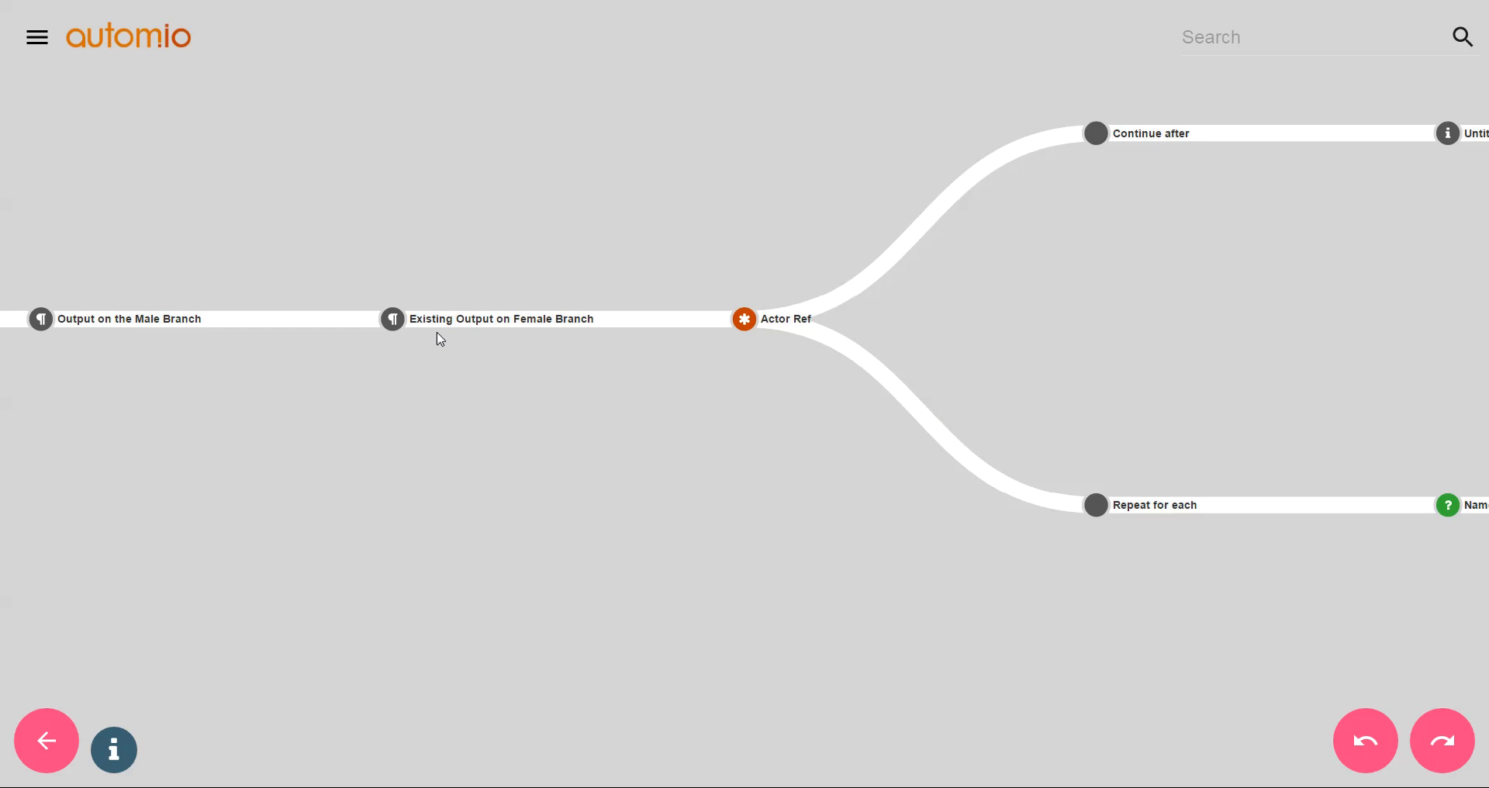
# - Delete the Name question on the Repeat for each branch together with everything that follows it
pyautogui.scroll(-2, 582, 376)
pyautogui.scroll(-2, 924, 411)
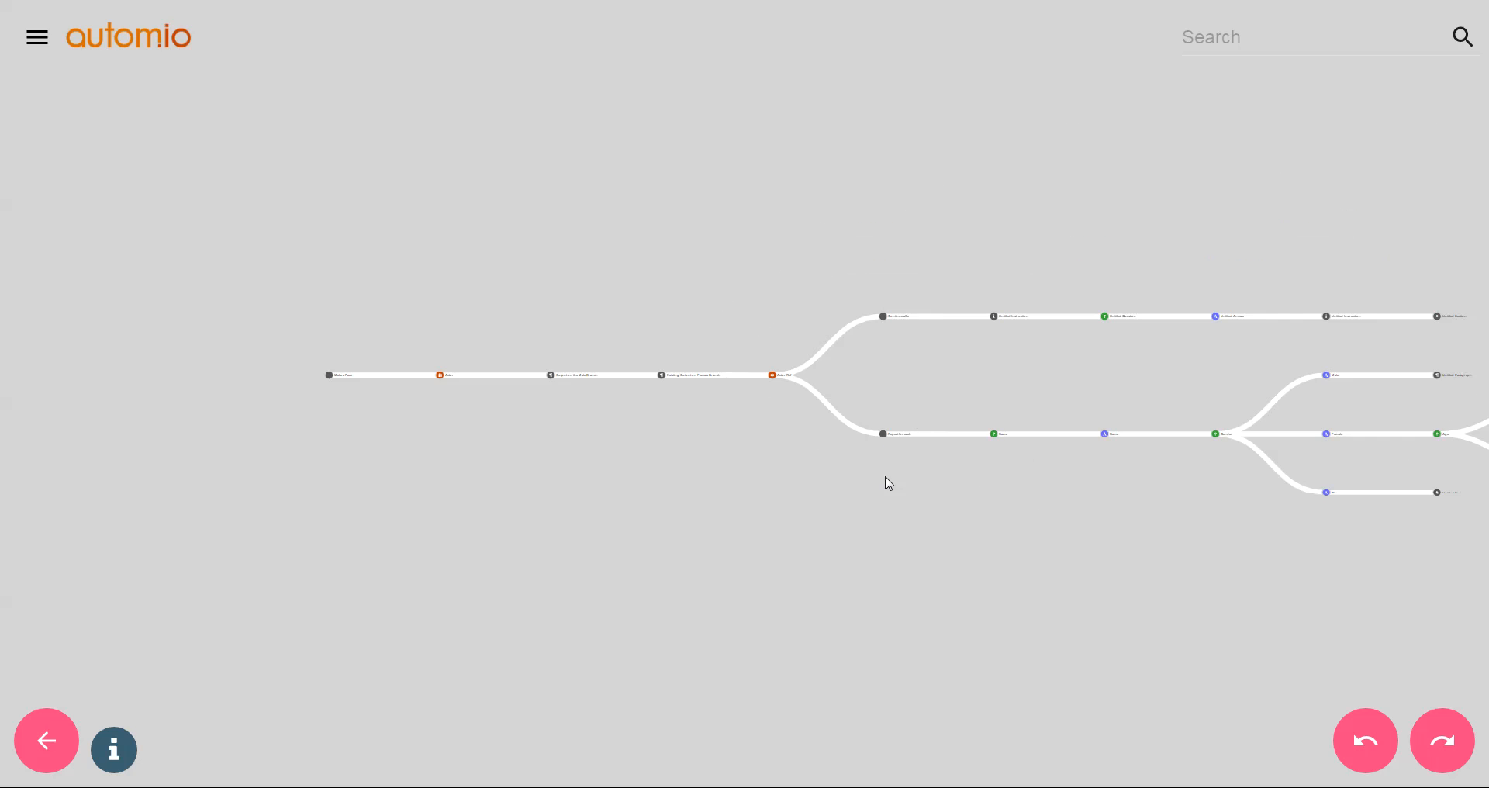
pyautogui.scroll(2, 927, 475)
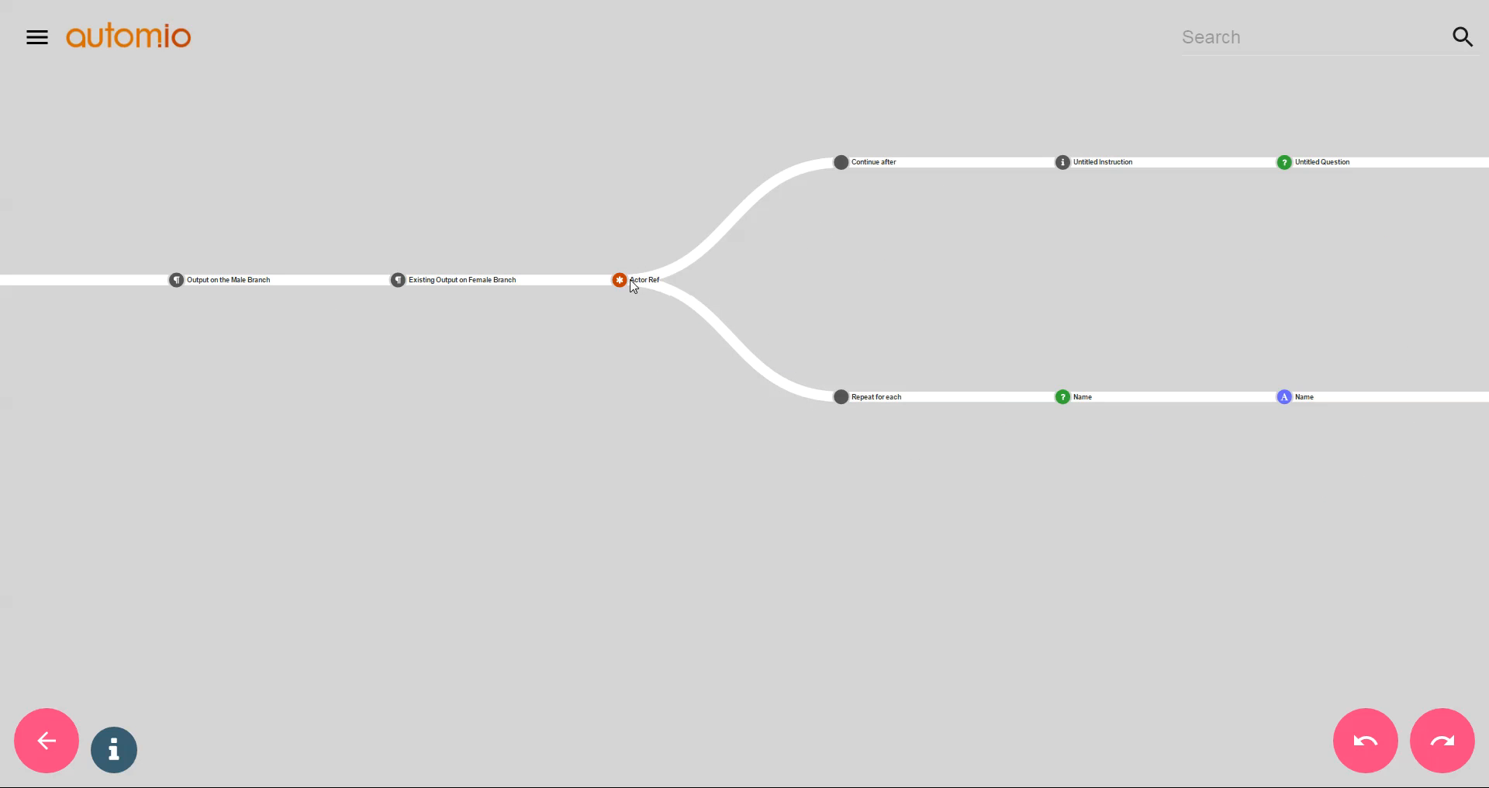
pyautogui.moveTo(1060, 452); pyautogui.dragTo(780, 475)
pyautogui.scroll(-2, 780, 475)
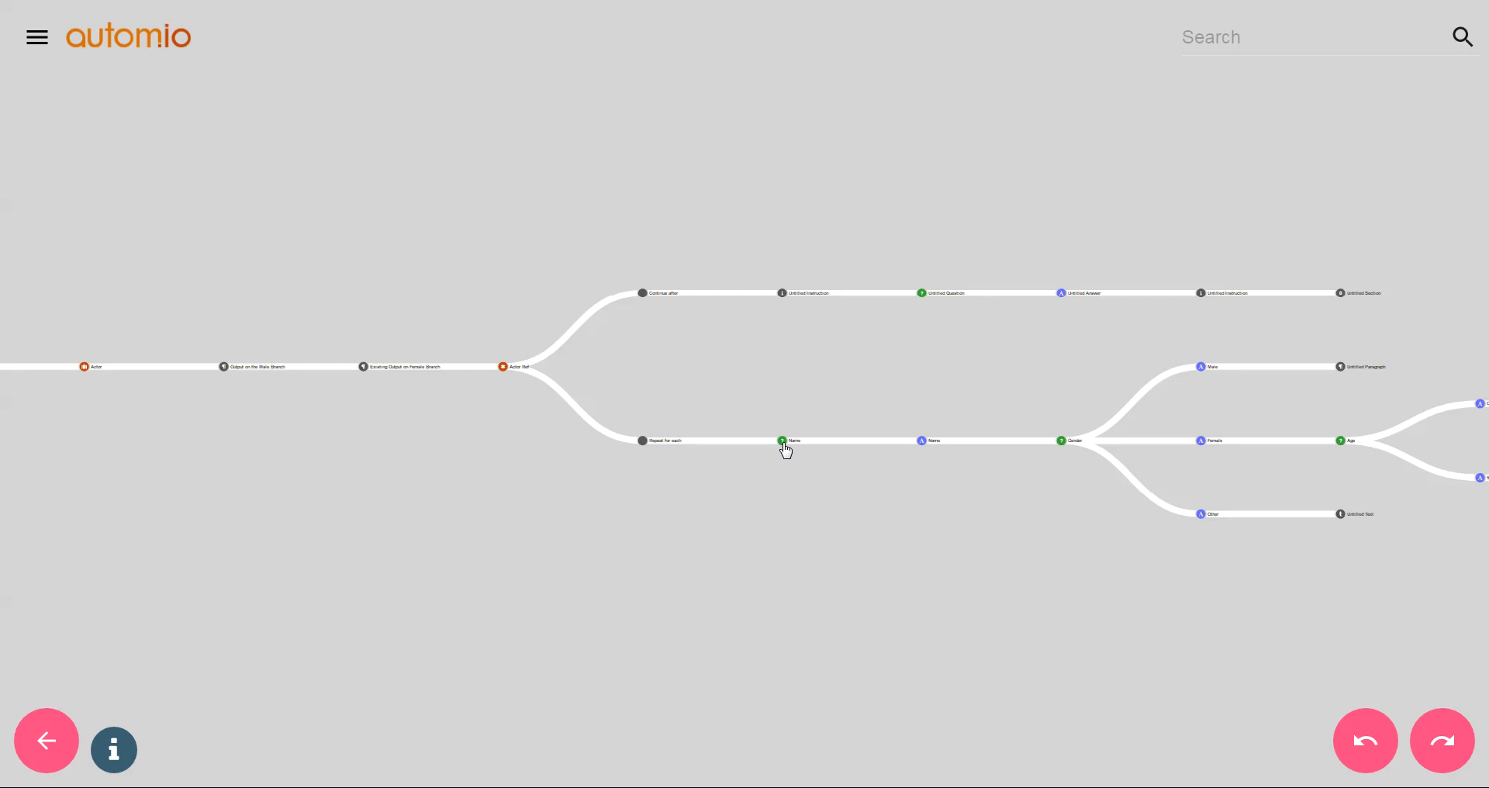
pyautogui.click(783, 442)
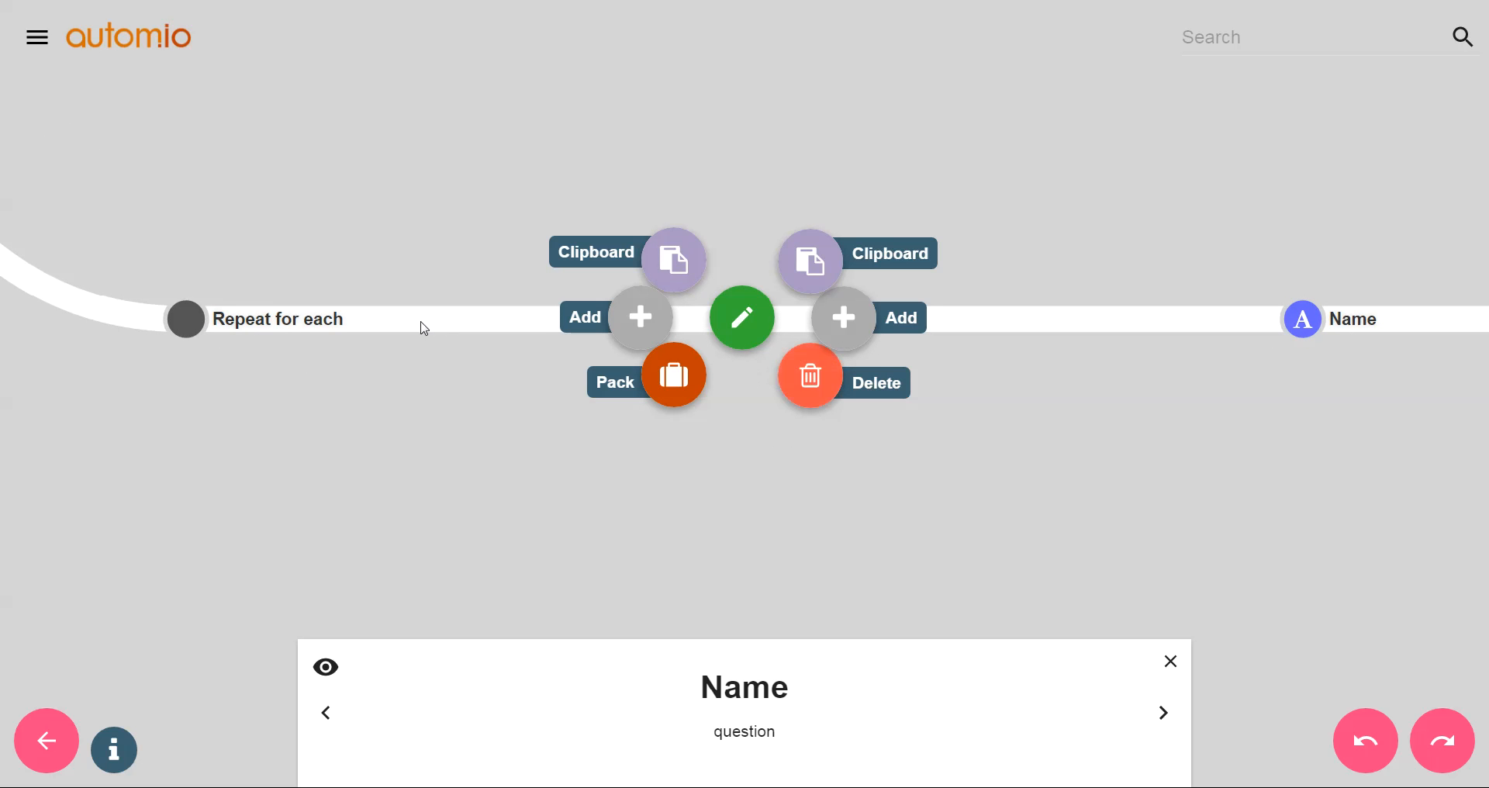
pyautogui.click(807, 390)
pyautogui.click(837, 432)
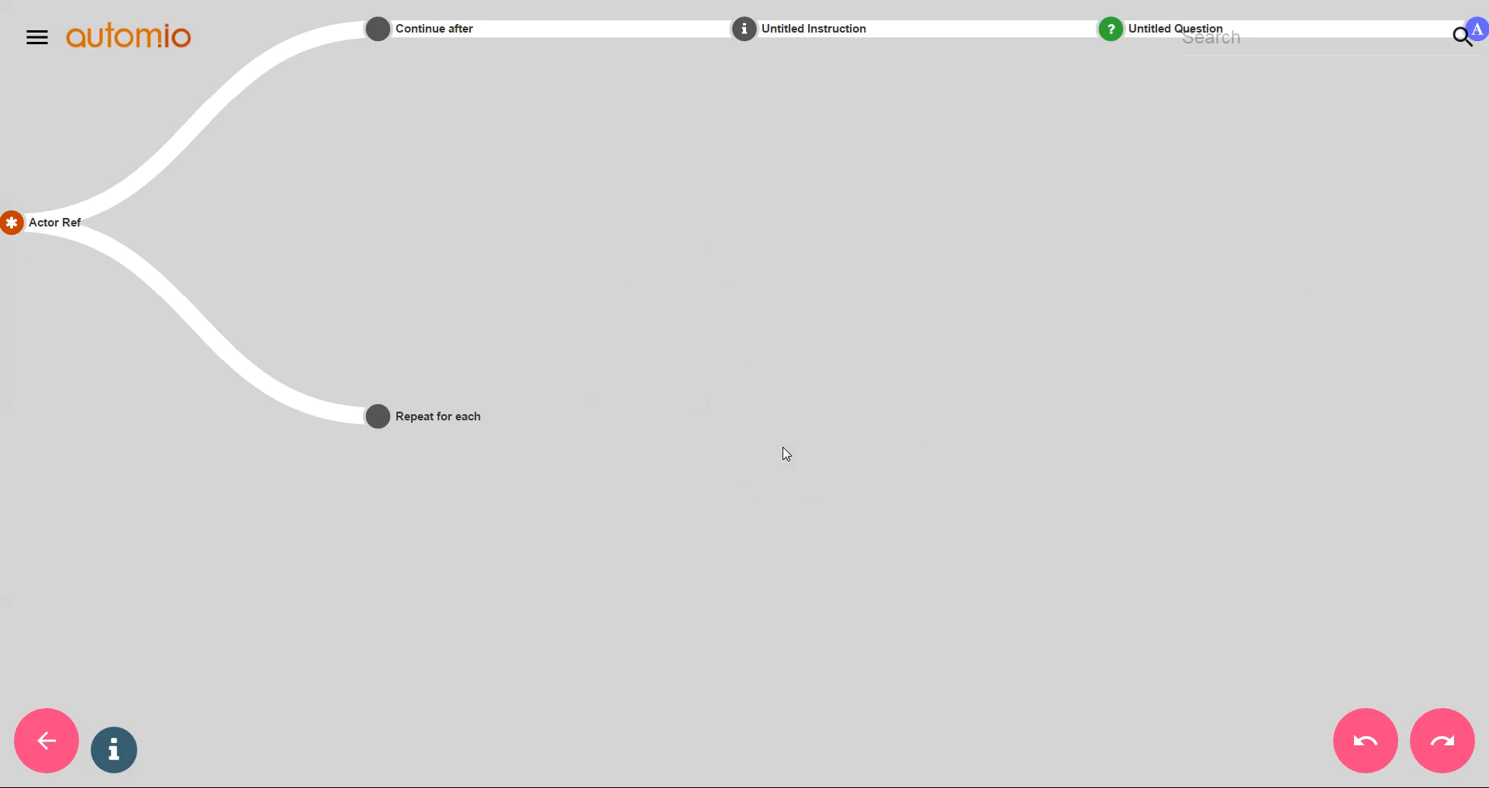
# - Add a paragraph output directly after the Repeat for each node
pyautogui.click(605, 357)
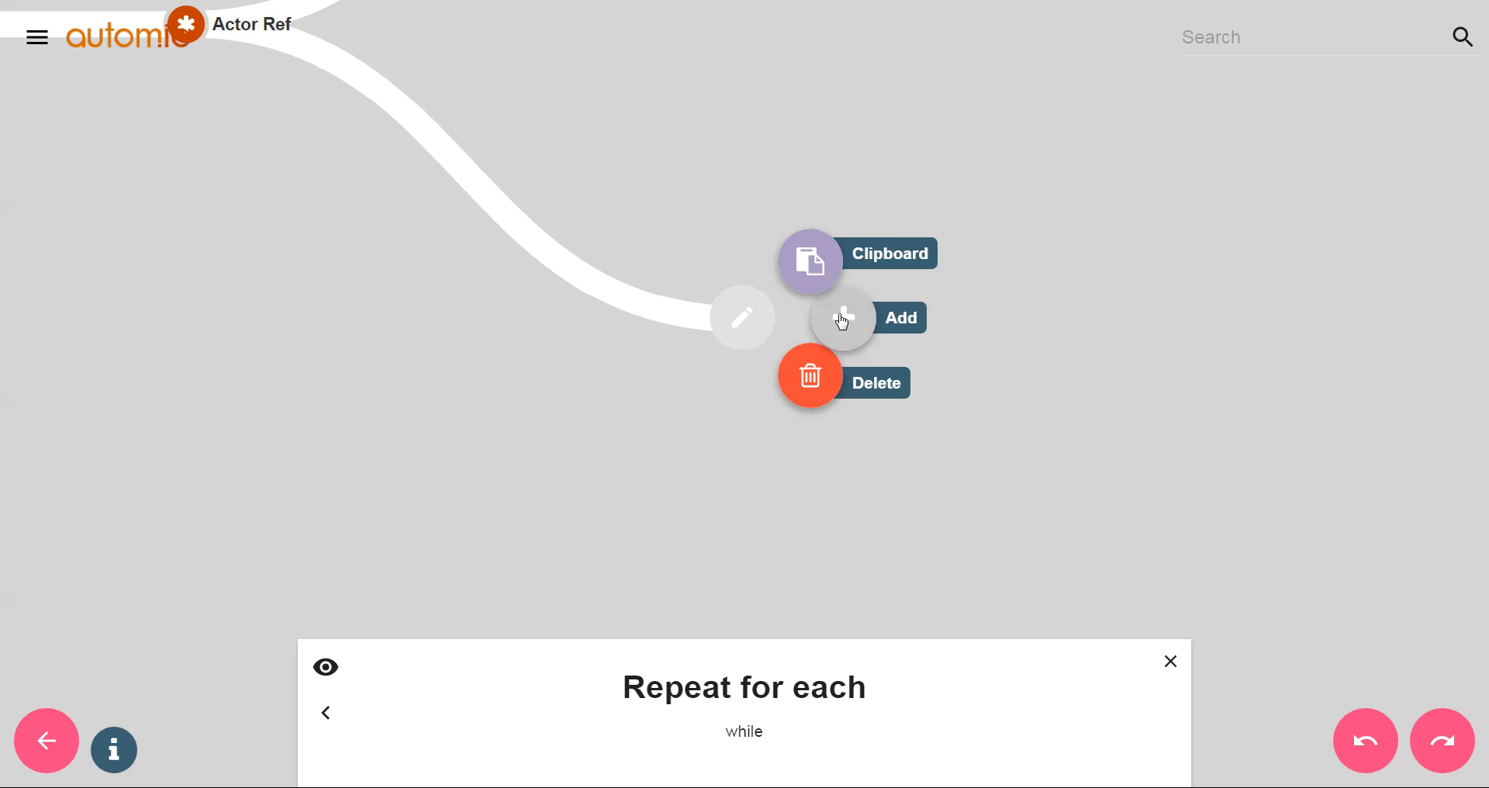
pyautogui.click(857, 323)
pyautogui.click(909, 363)
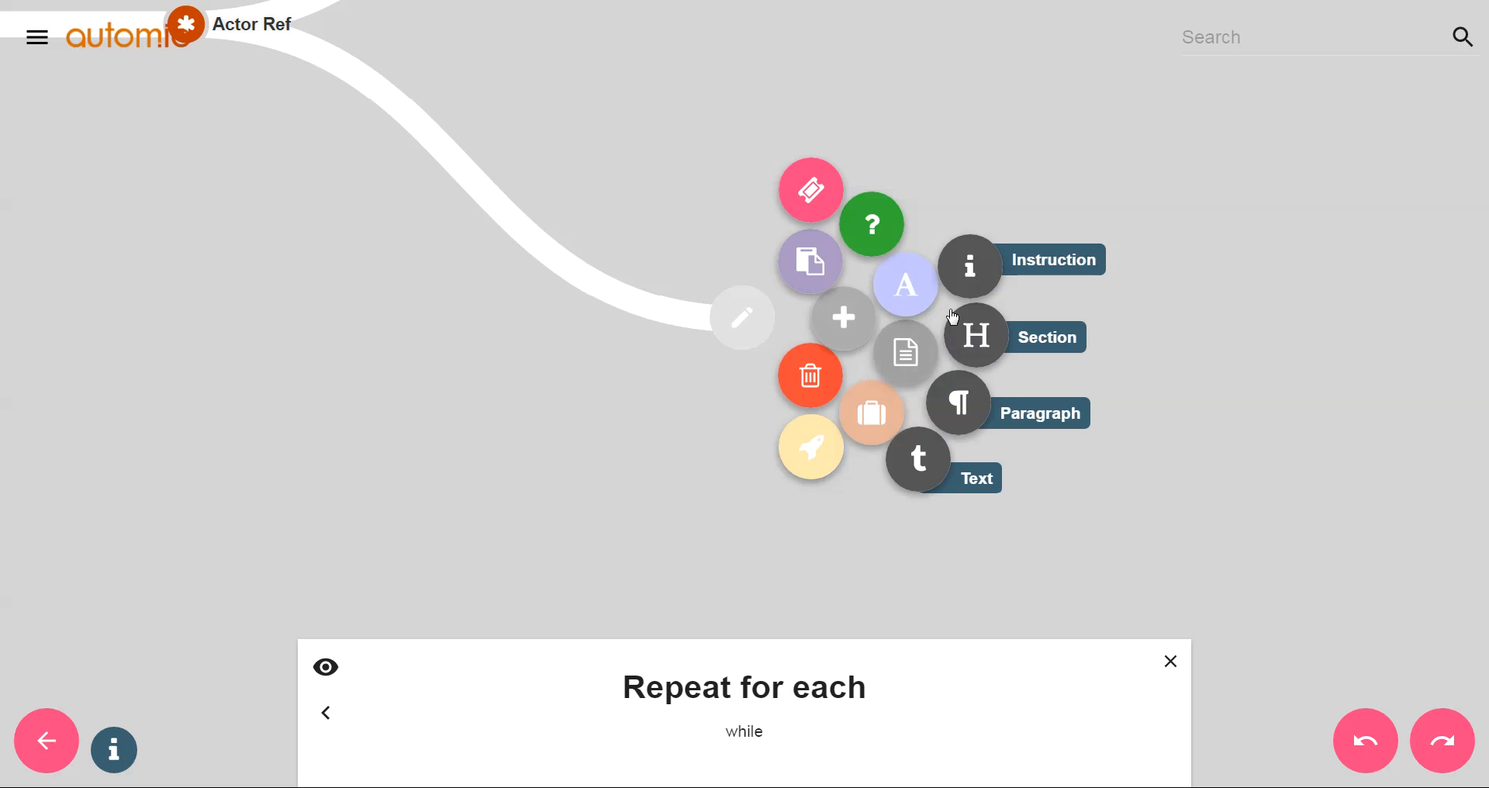
pyautogui.click(969, 403)
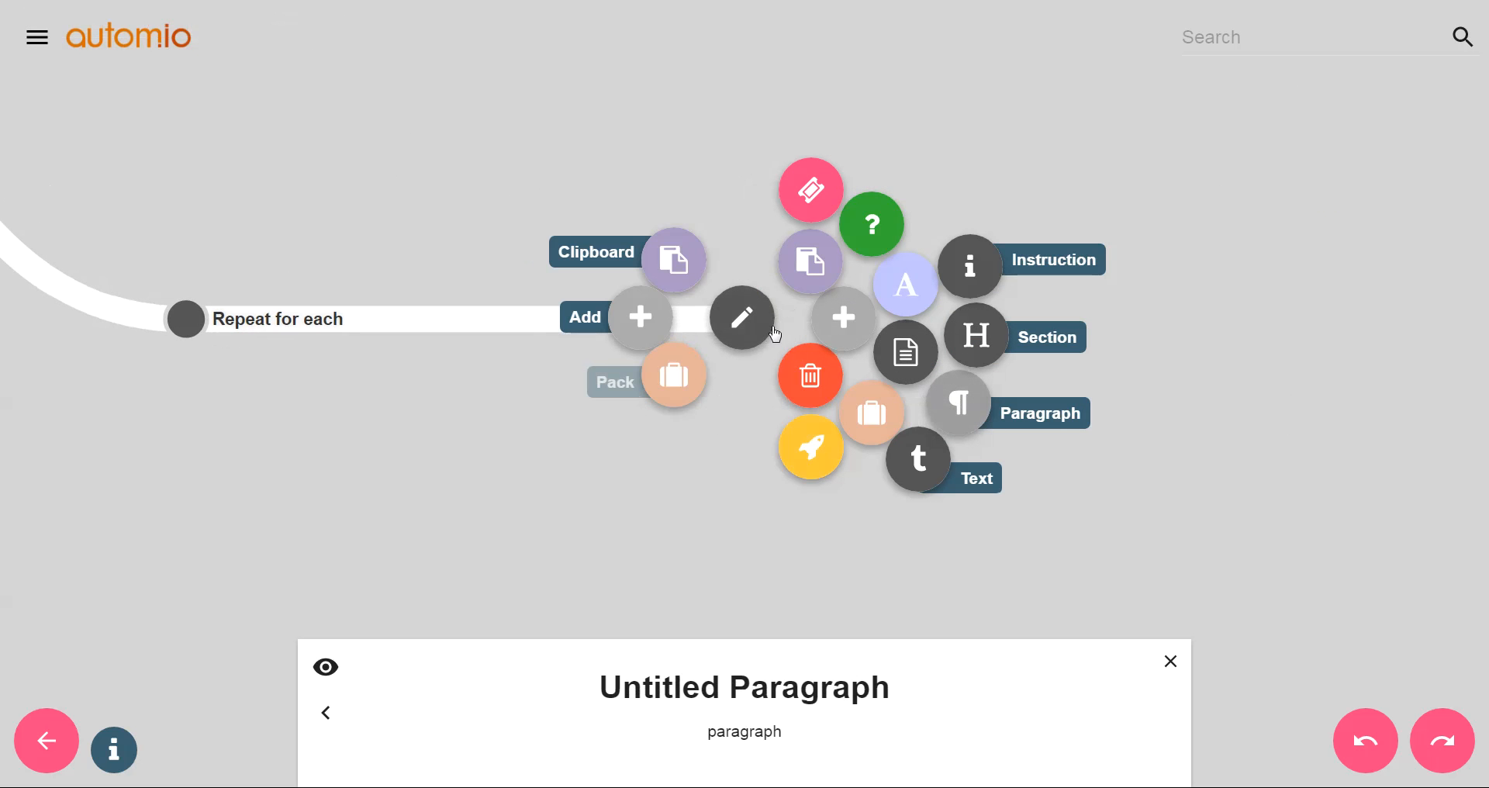
# - Set the new paragraph's body to "Name is a Gender", using the Actor pack's Name and Gender references, and save it
pyautogui.click(721, 320)
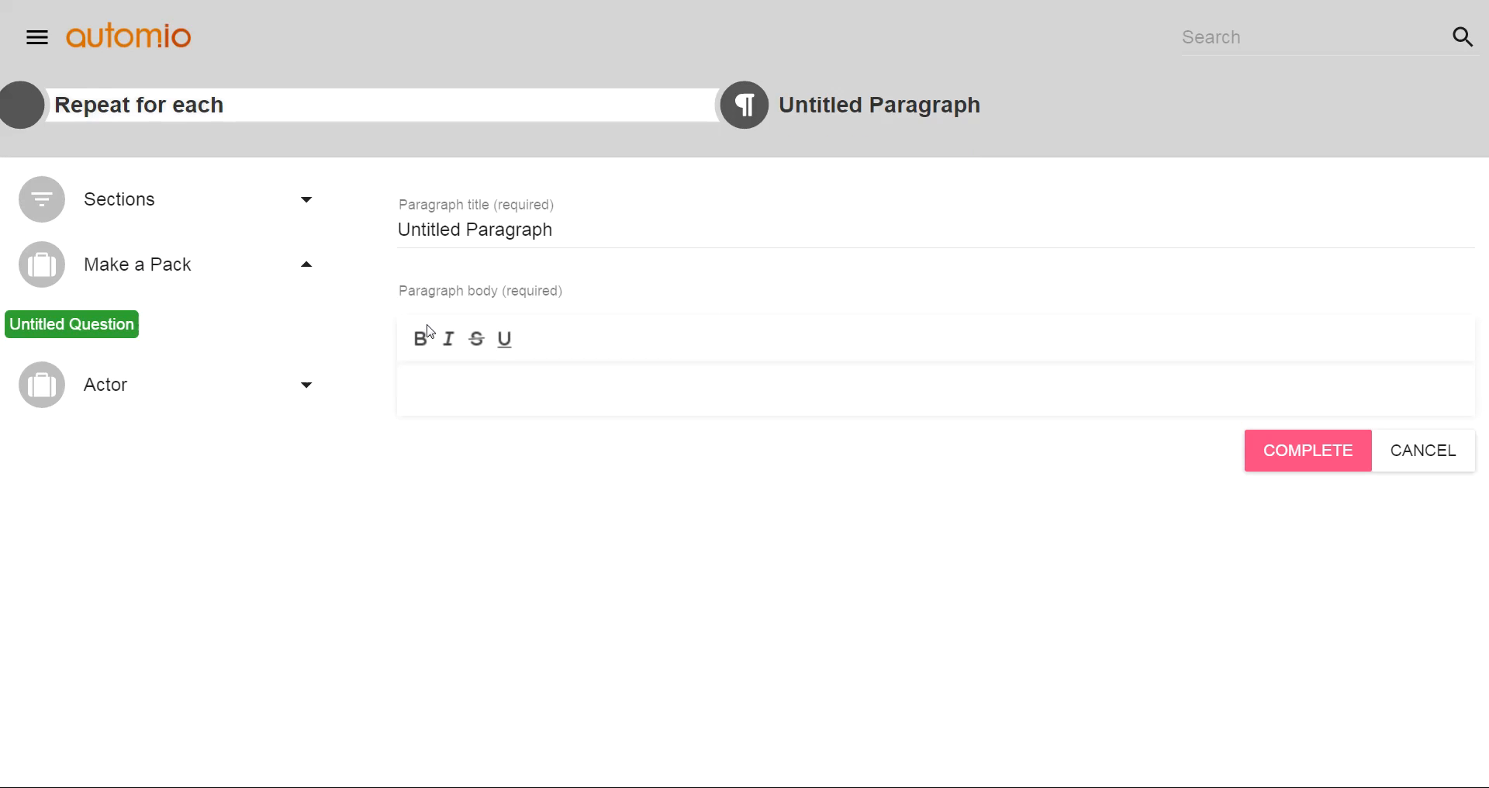
pyautogui.click(111, 391)
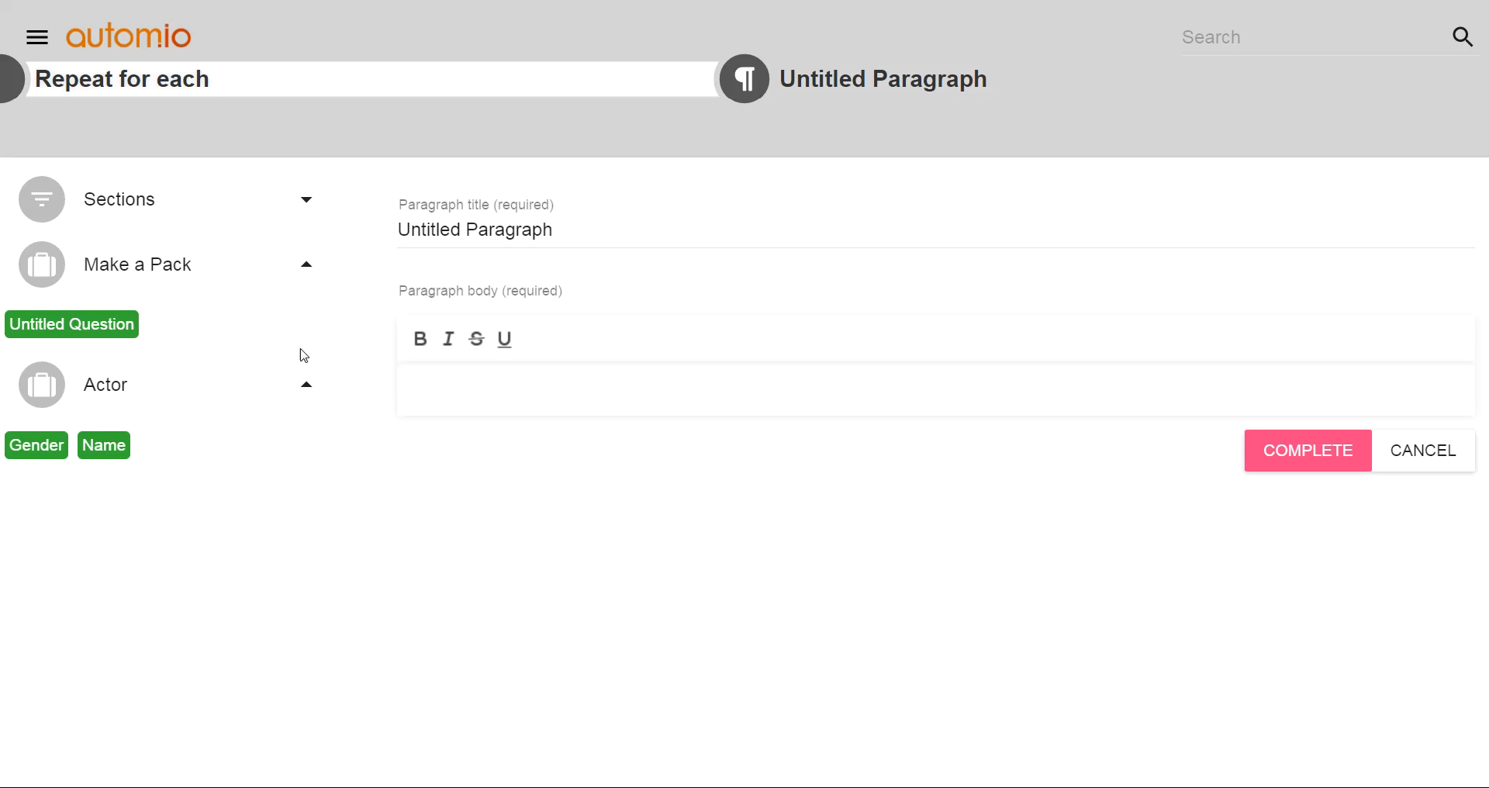
pyautogui.click(118, 443)
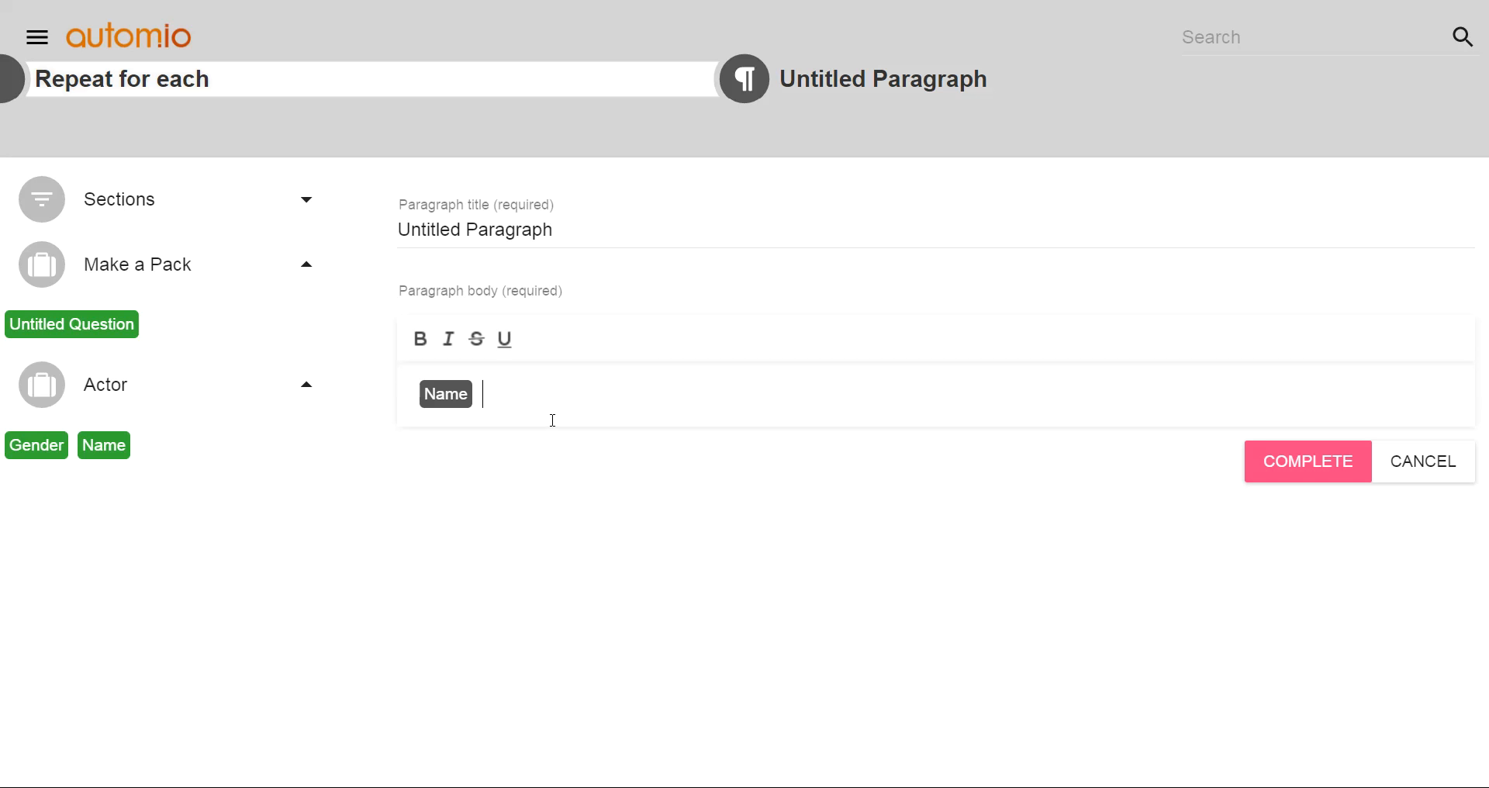
pyautogui.click(56, 447)
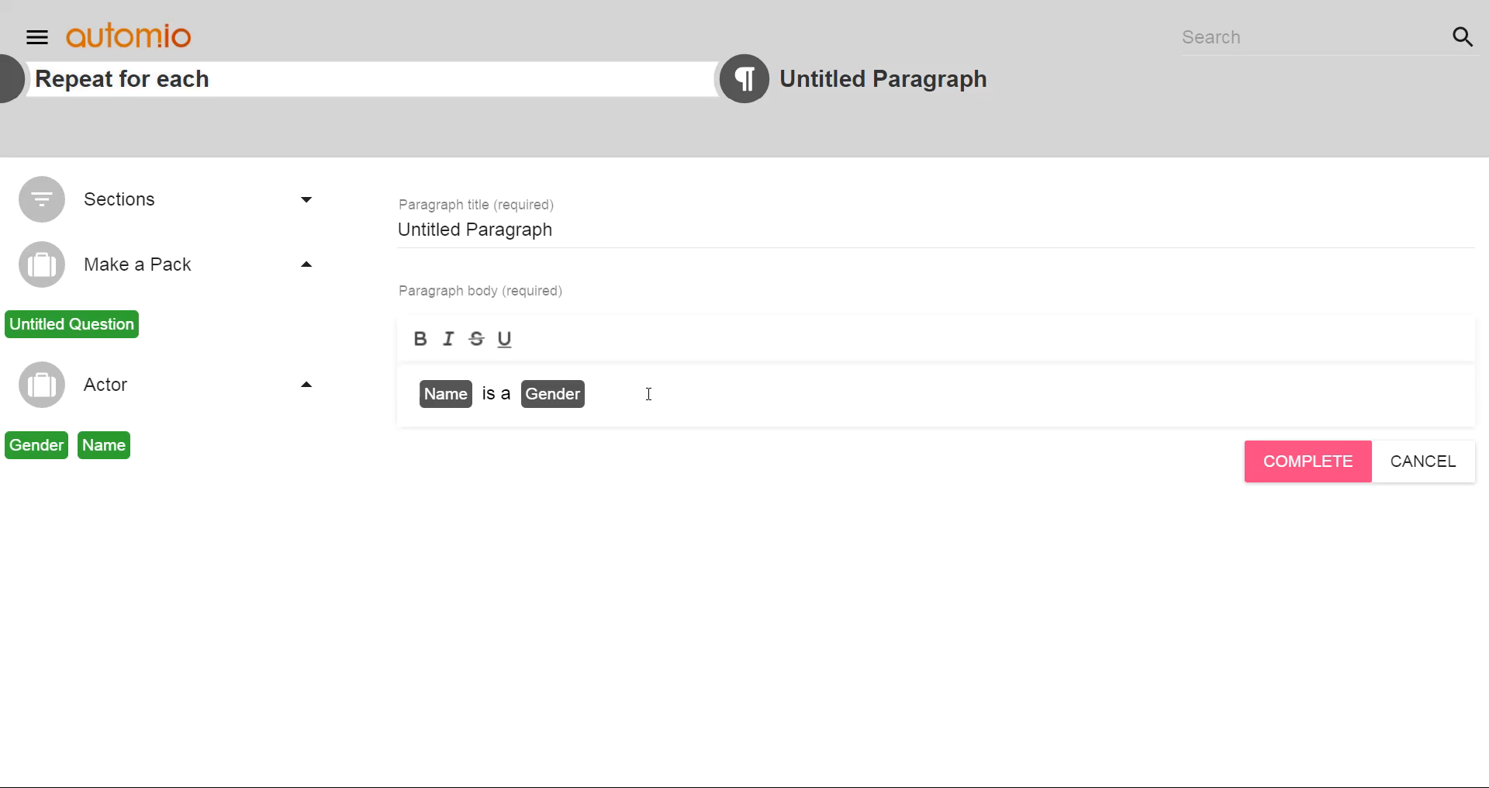
pyautogui.click(1252, 470)
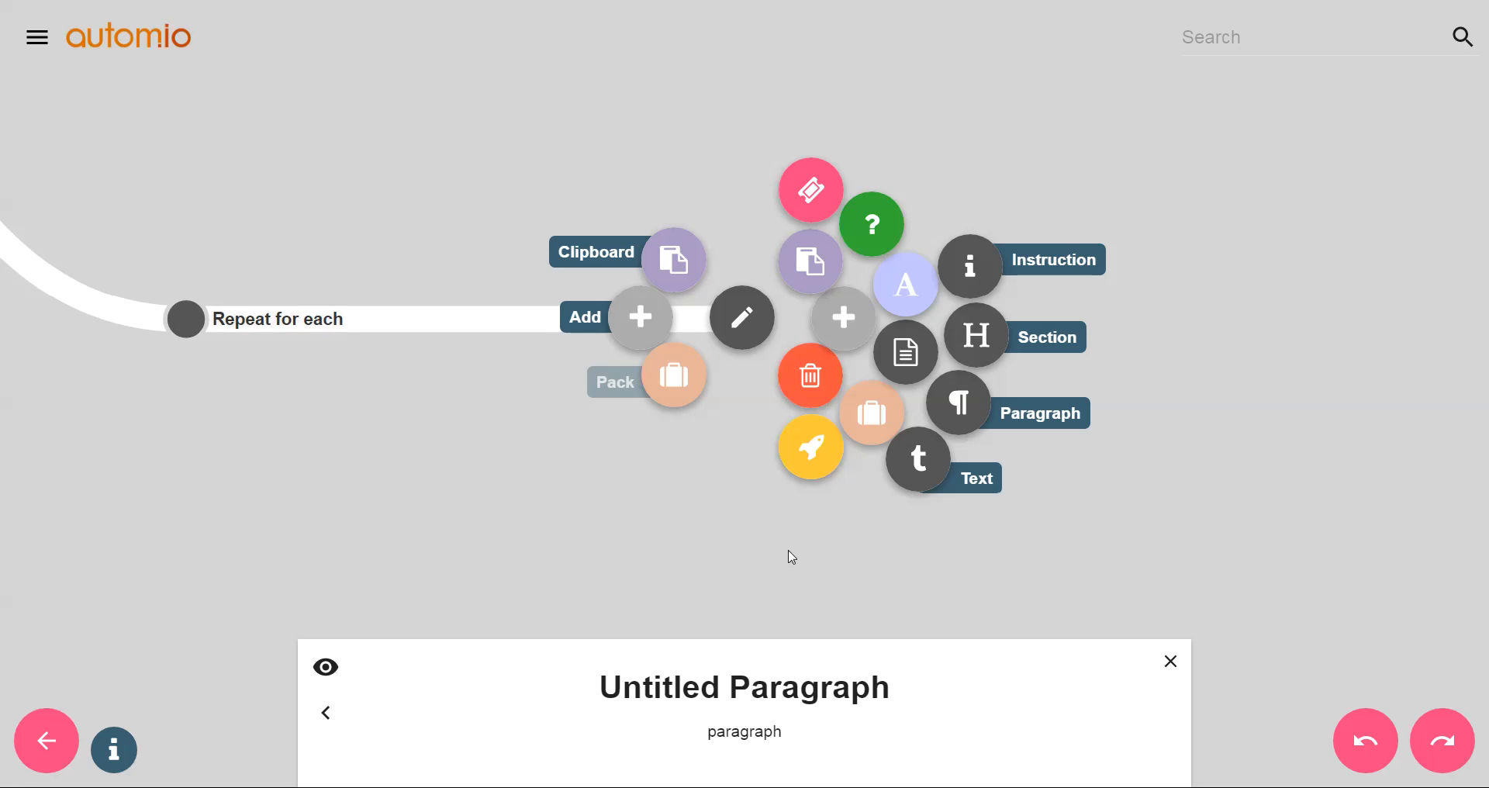
pyautogui.click(703, 467)
pyautogui.scroll(-5, 486, 419)
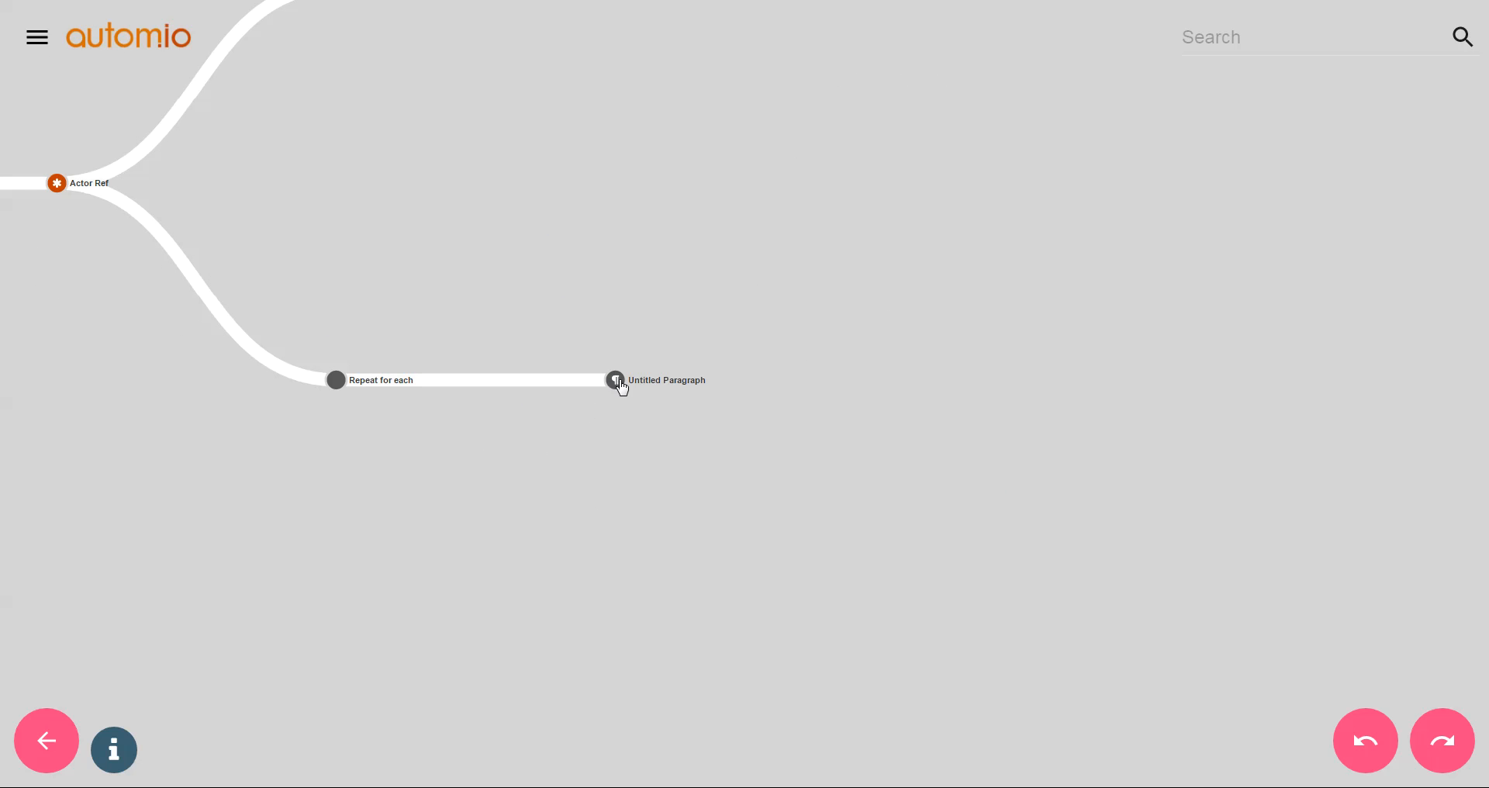
pyautogui.scroll(-3, 589, 469)
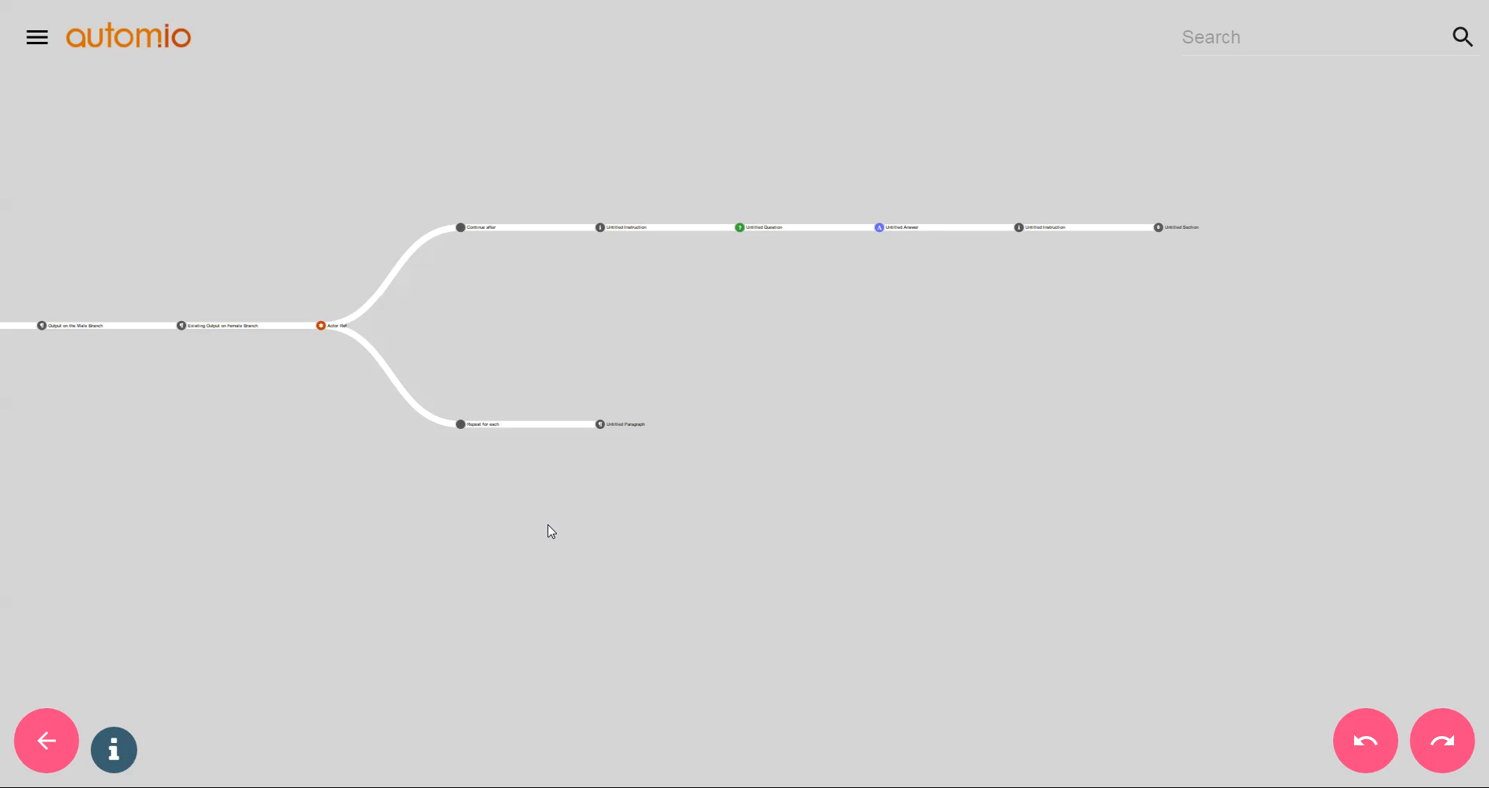
pyautogui.moveTo(225, 568); pyautogui.dragTo(804, 542)
pyautogui.moveTo(922, 471); pyautogui.dragTo(700, 513)
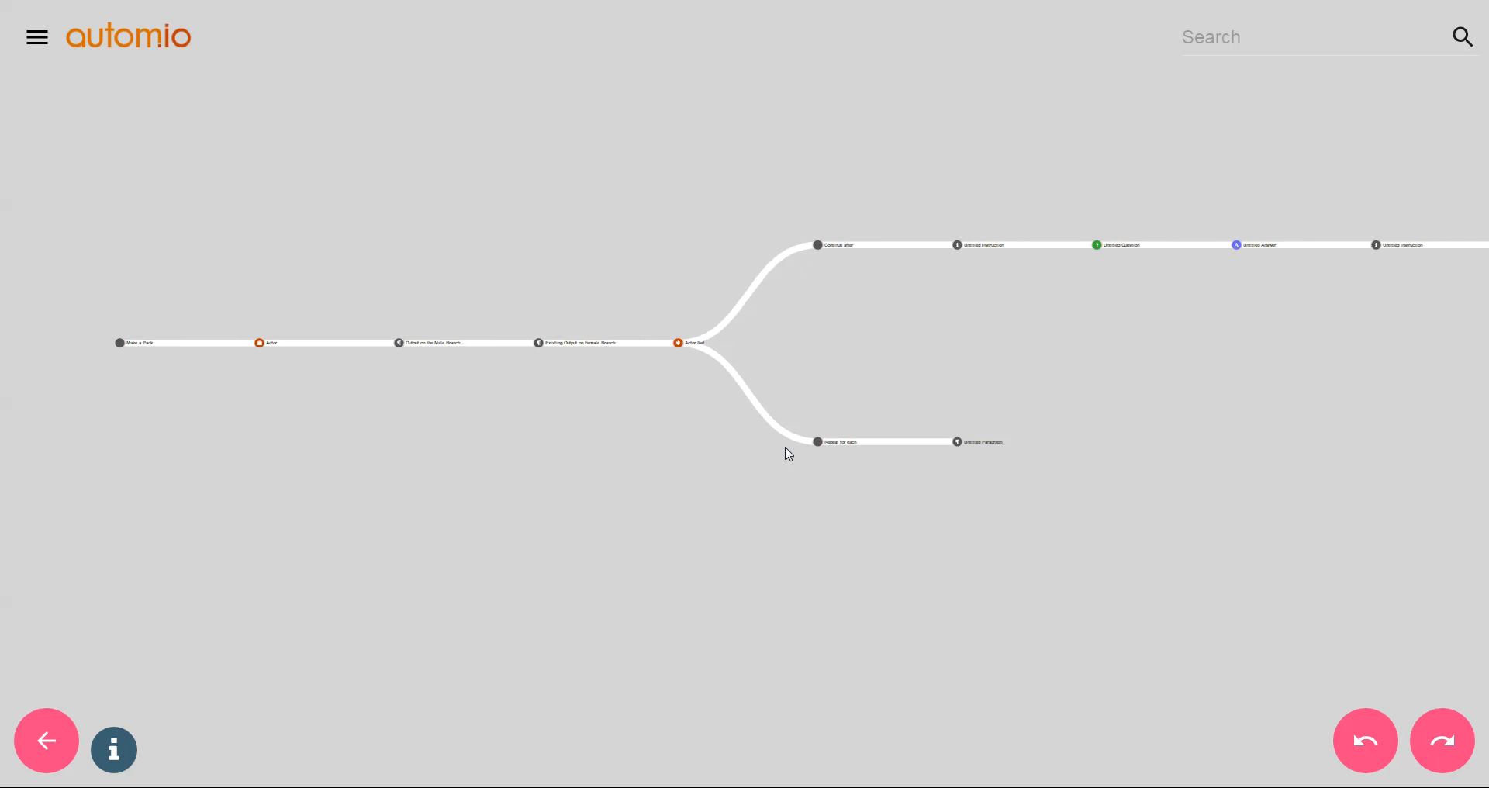